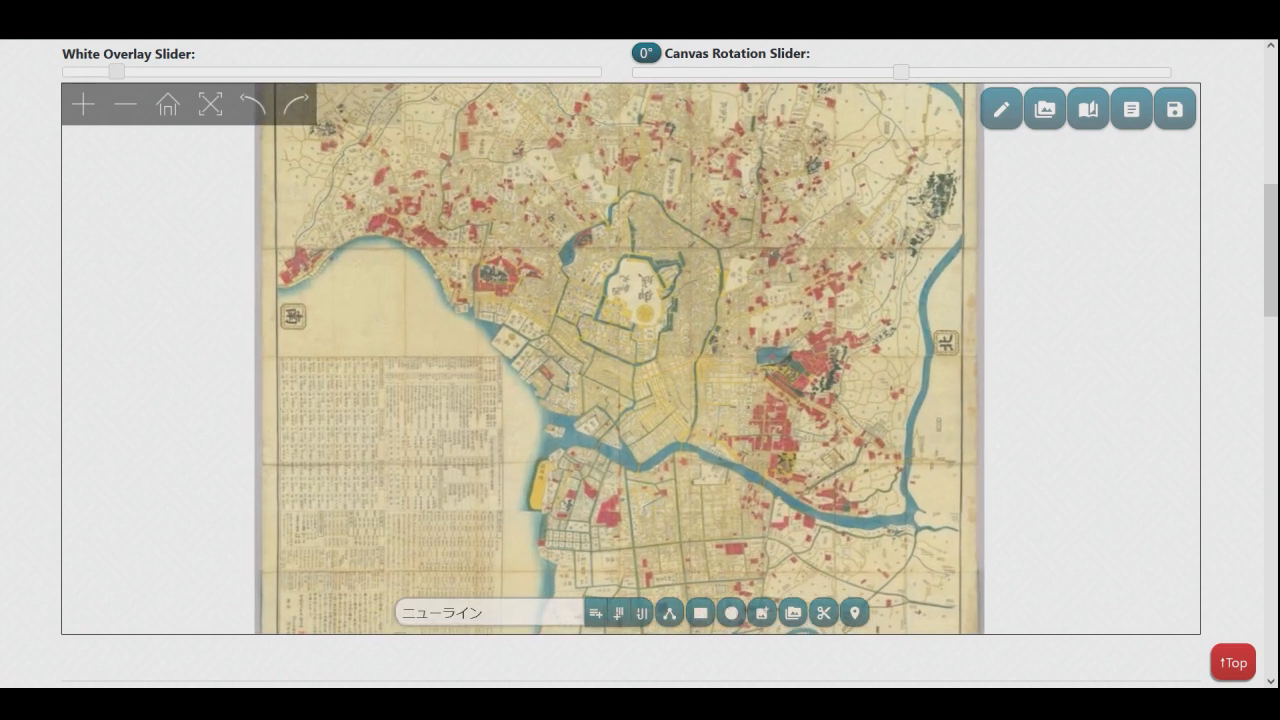
- Examine the Asakusa temple grounds and the riverside districts of the old map up close
scroll(672, 458, up, 8)
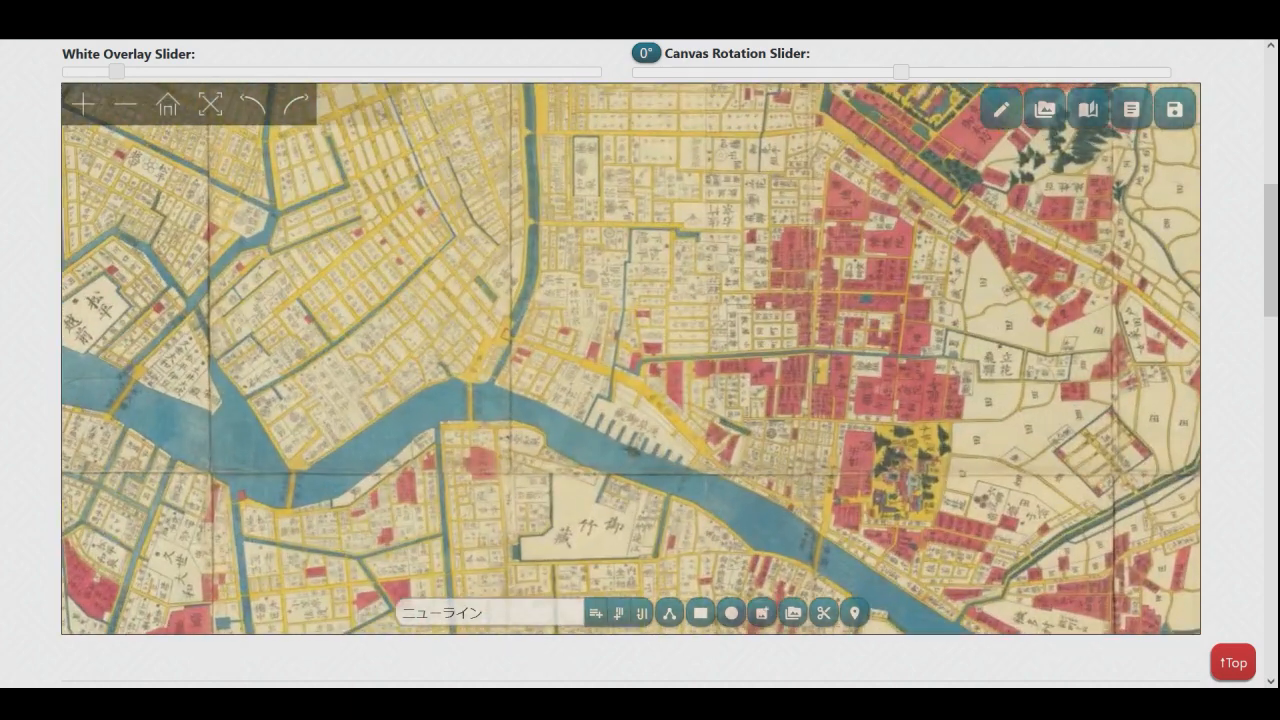
drag(905, 468, 600, 392)
scroll(590, 375, up, 8)
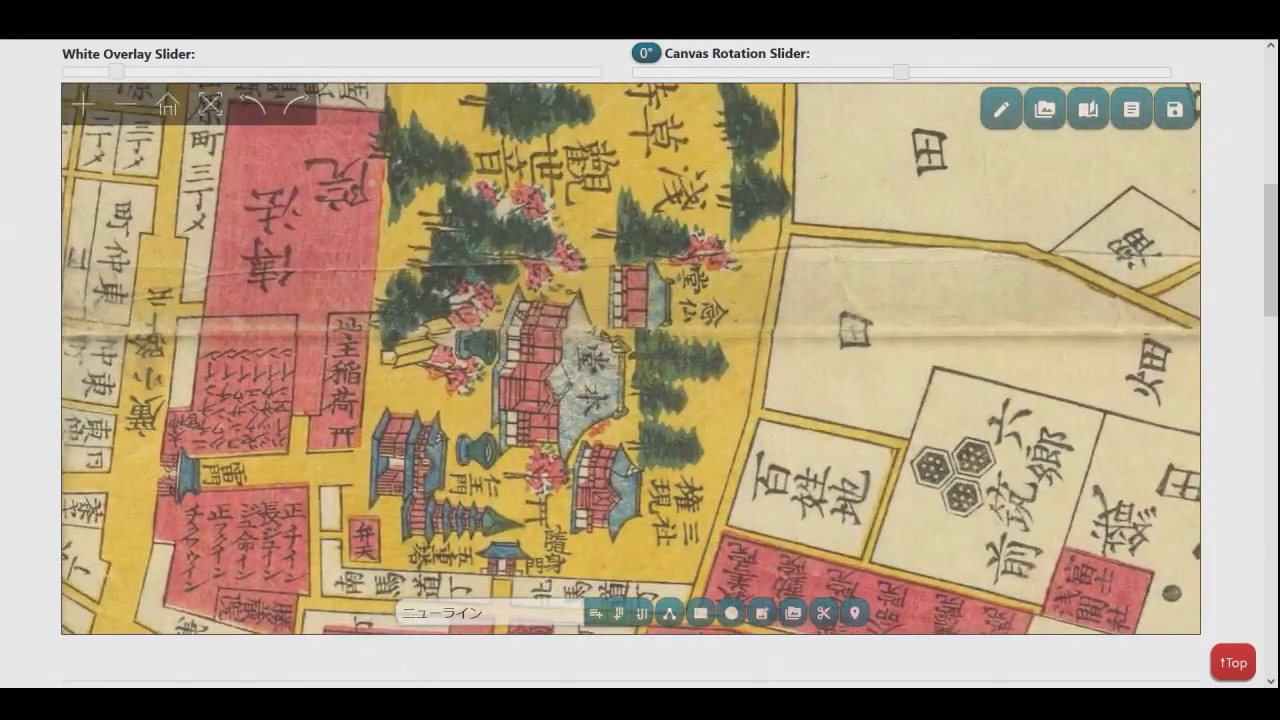
scroll(505, 392, up, 3)
drag(505, 392, 1002, 251)
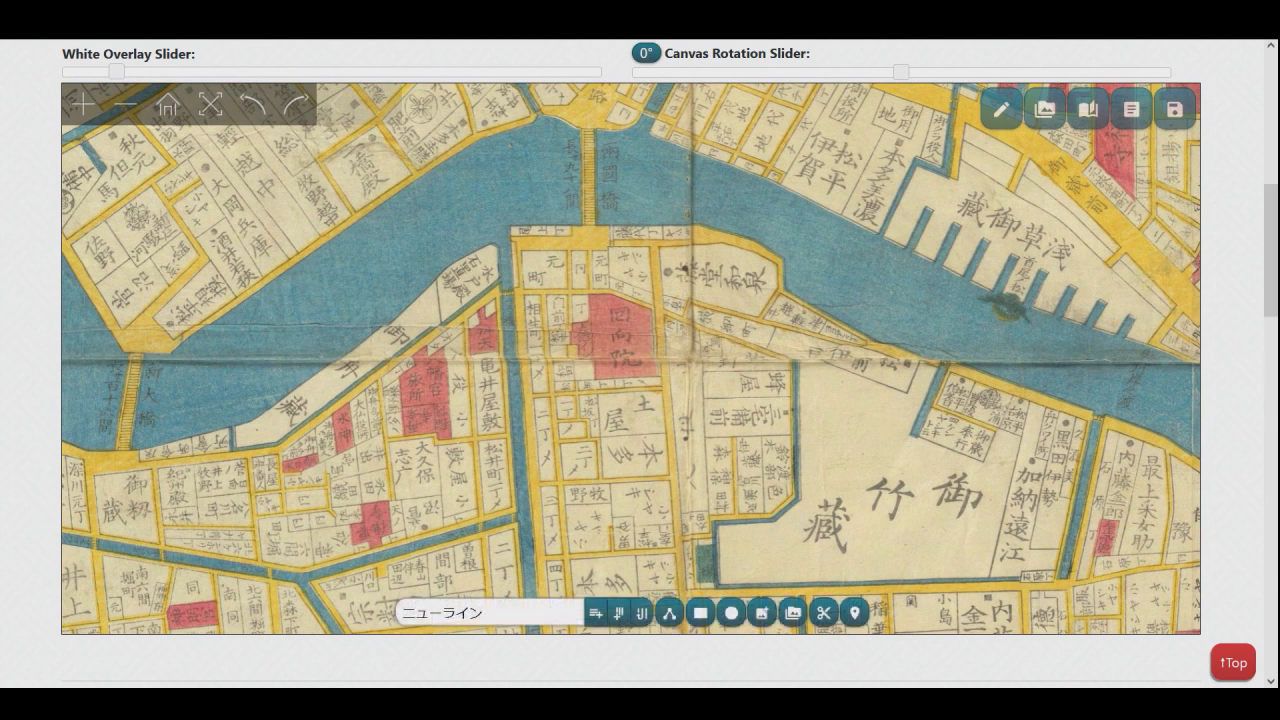
- Add 両国橋 as a vertical text label beside the bridge across the river
drag(488, 613, 400, 613)
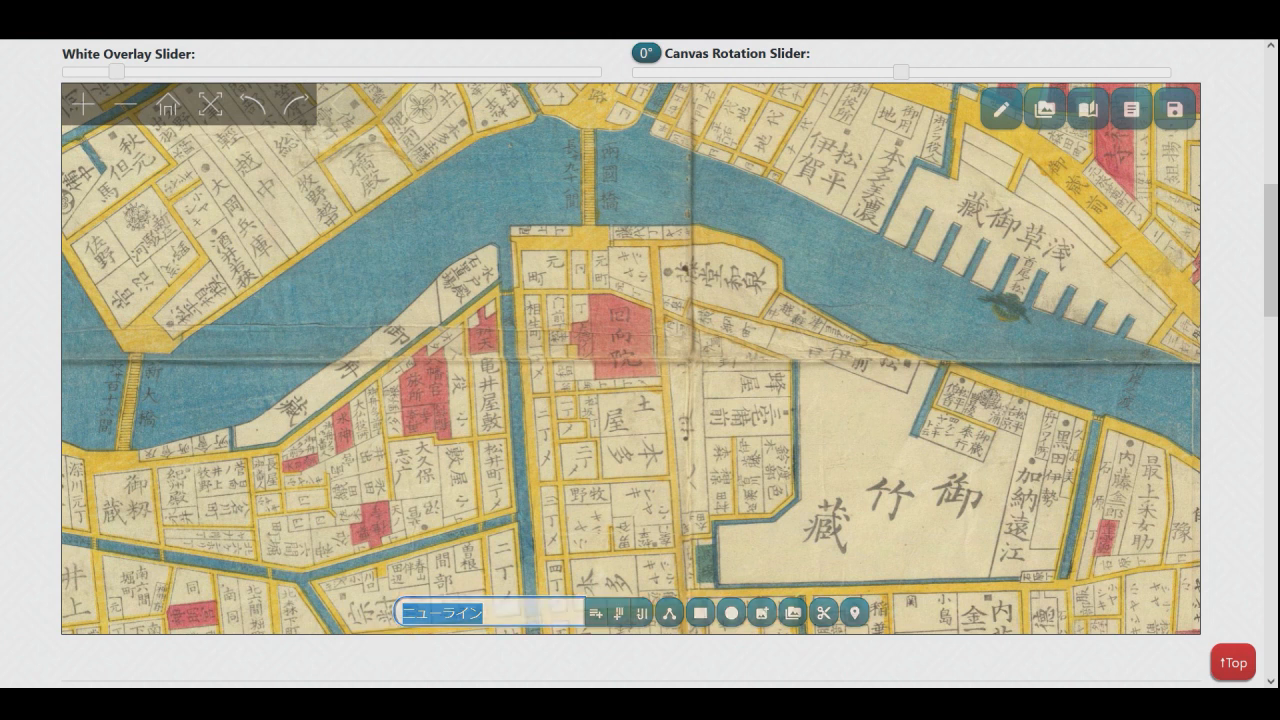
text(r)
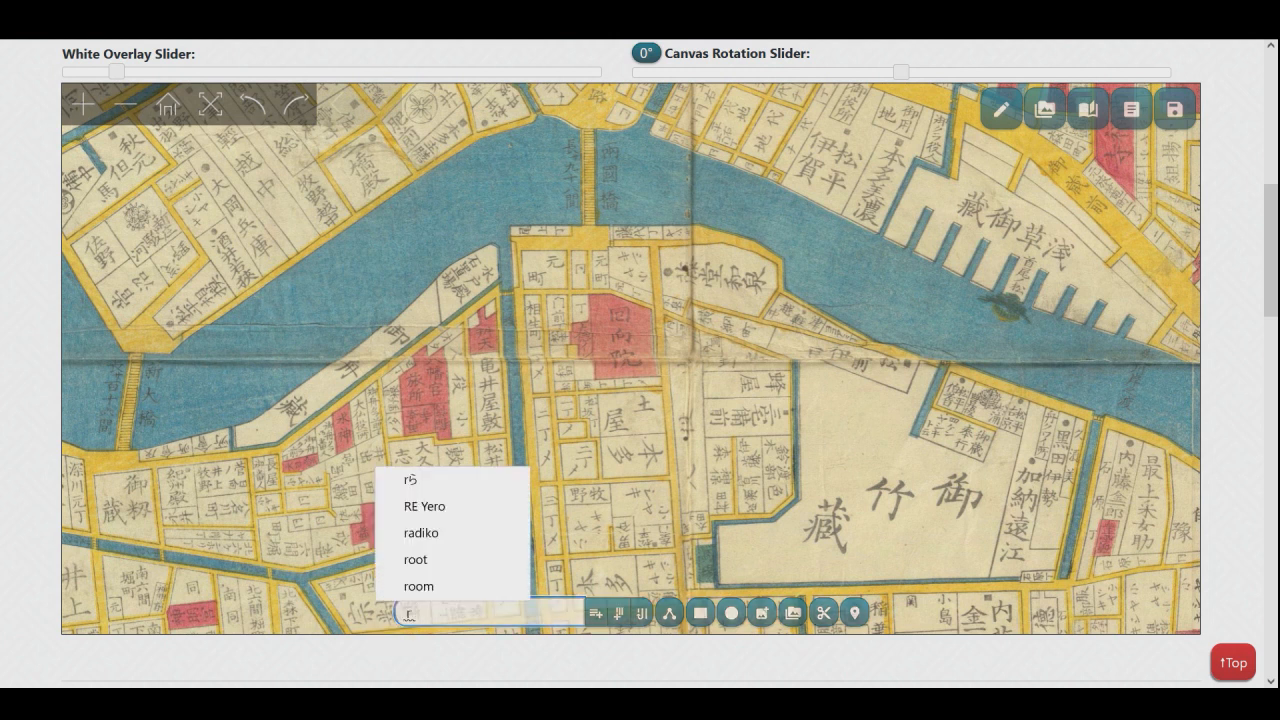
text(yougo)
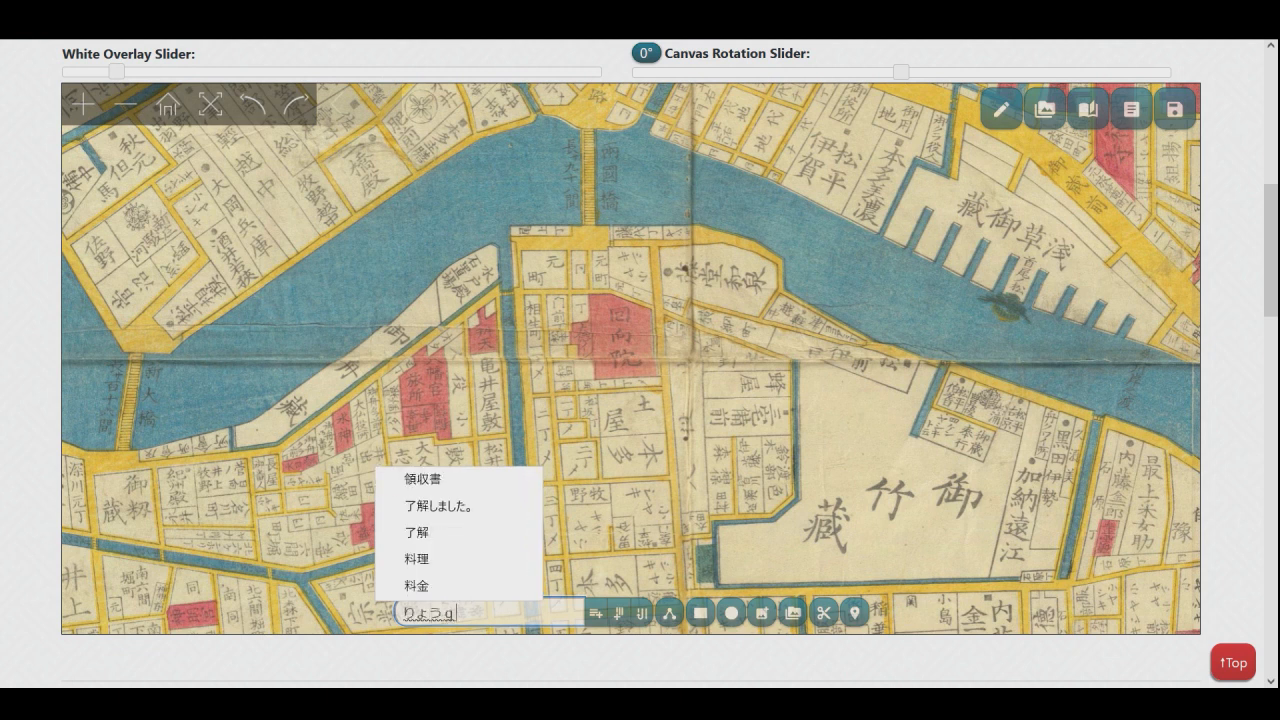
text(ku)
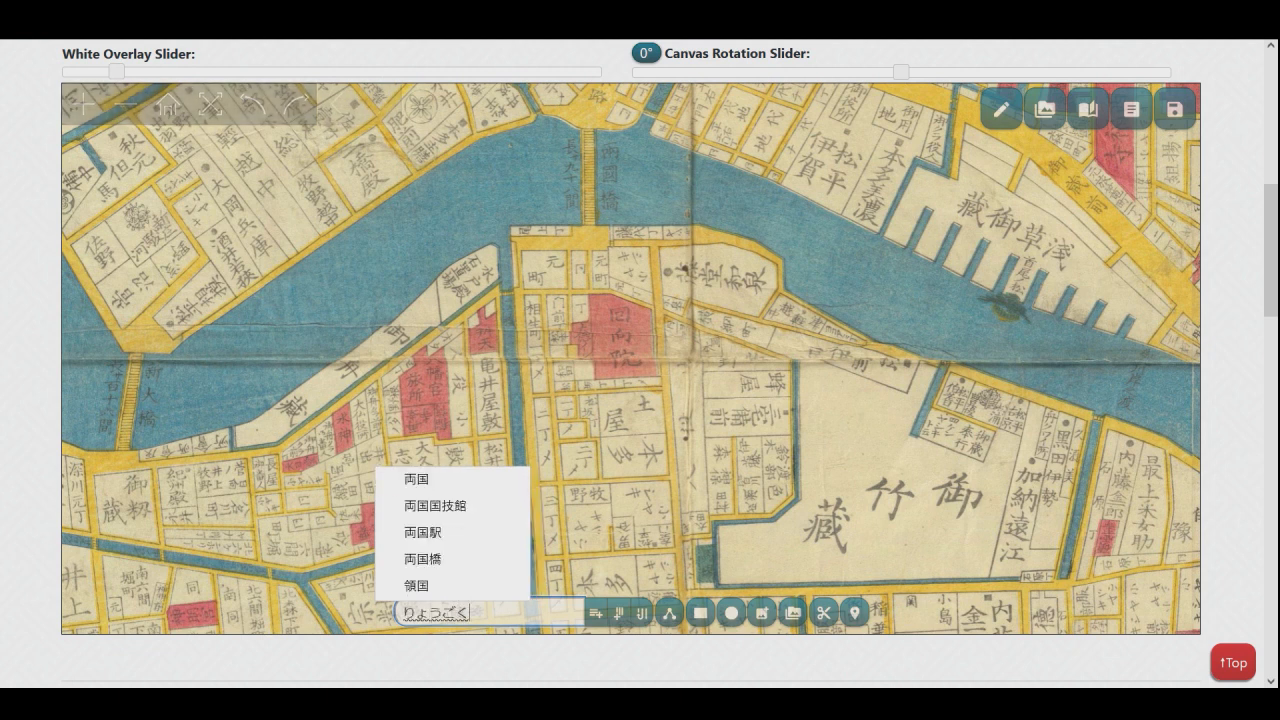
text(b)
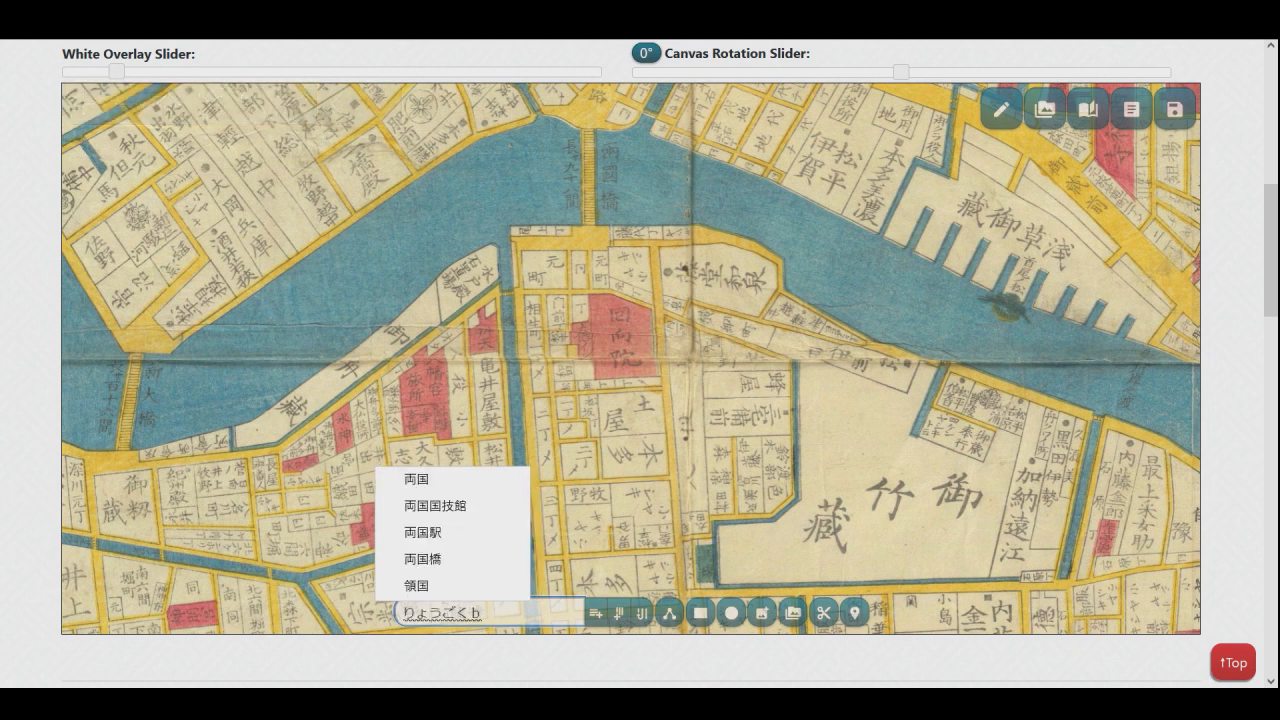
text(ashi)
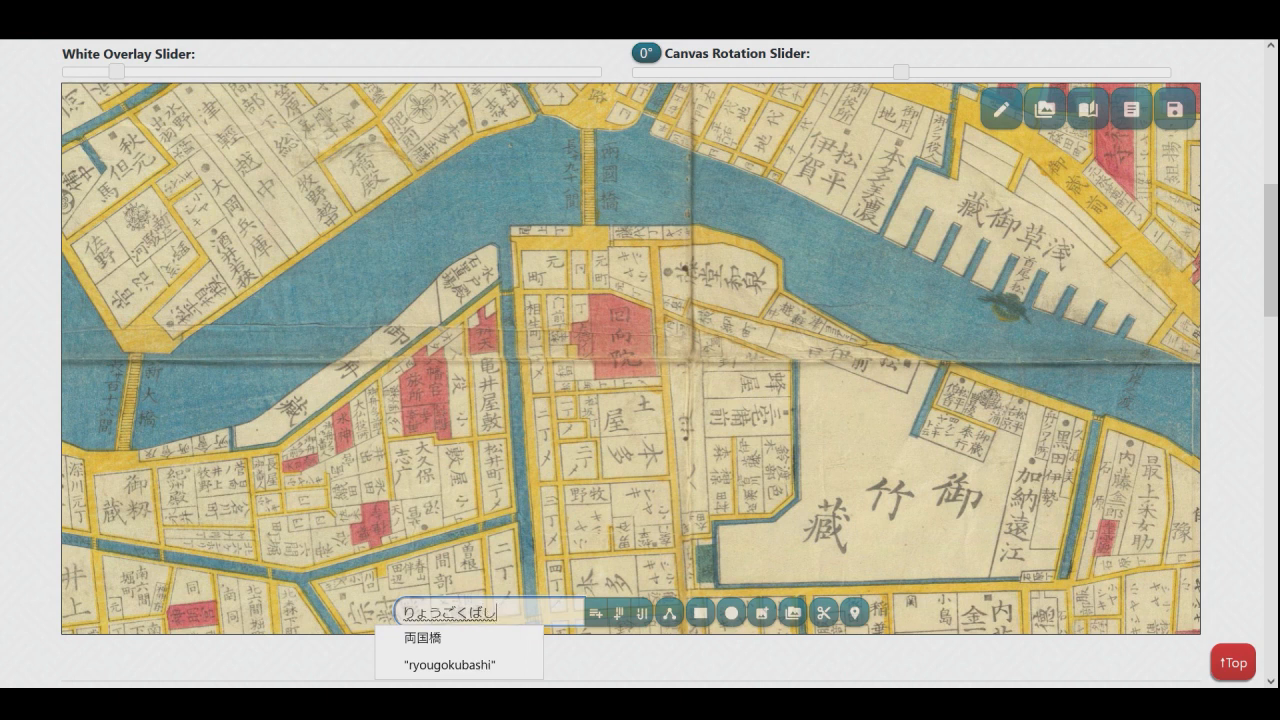
key(space)
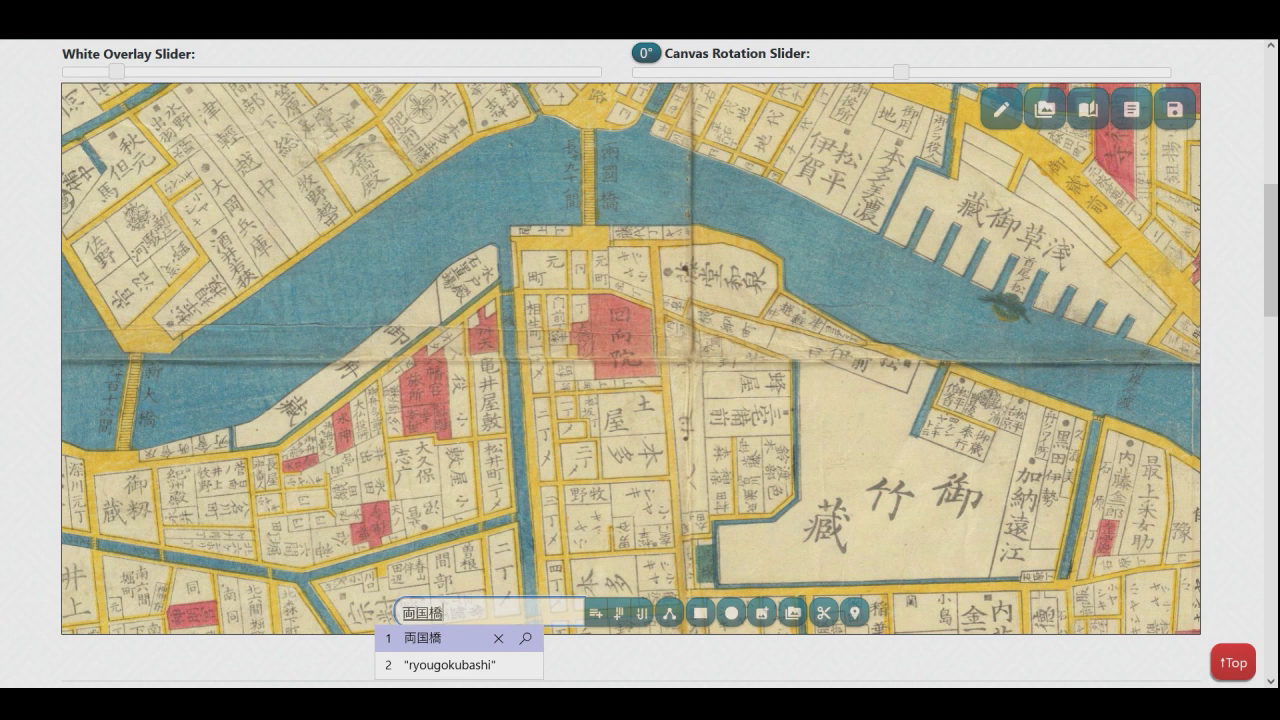
key(Return)
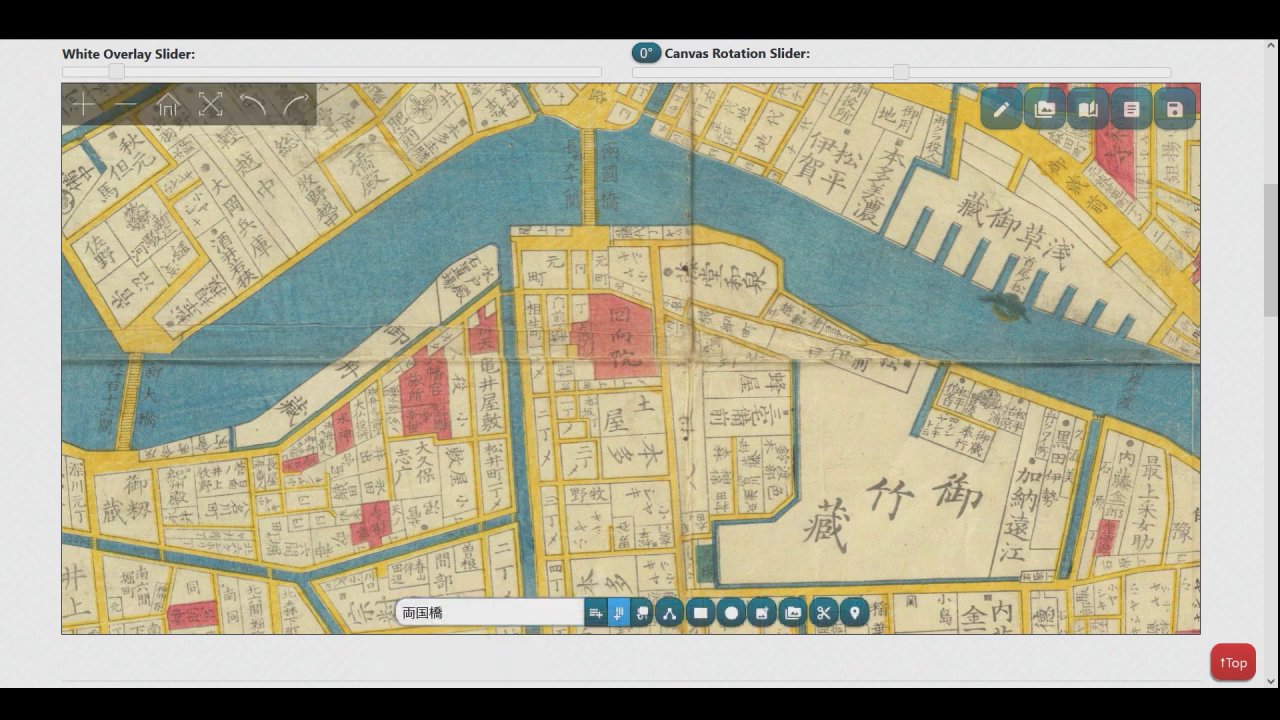
scroll(540, 368, down, 8)
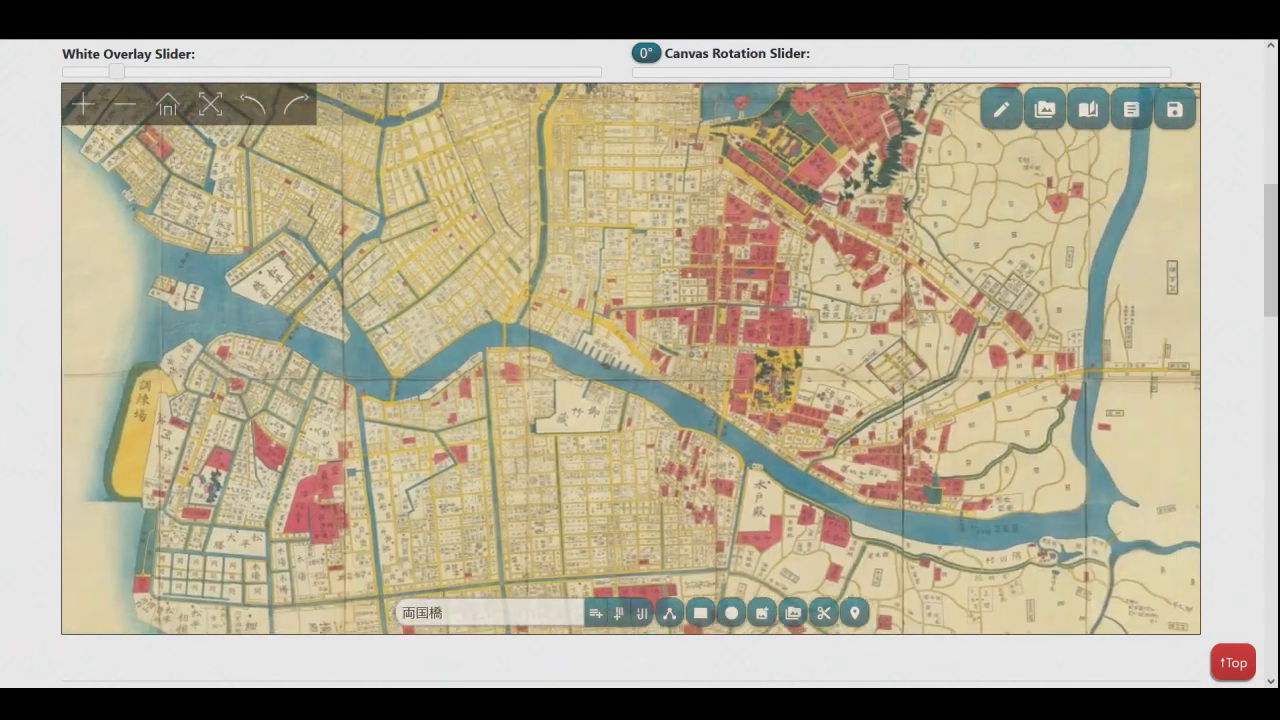
drag(540, 368, 800, 590)
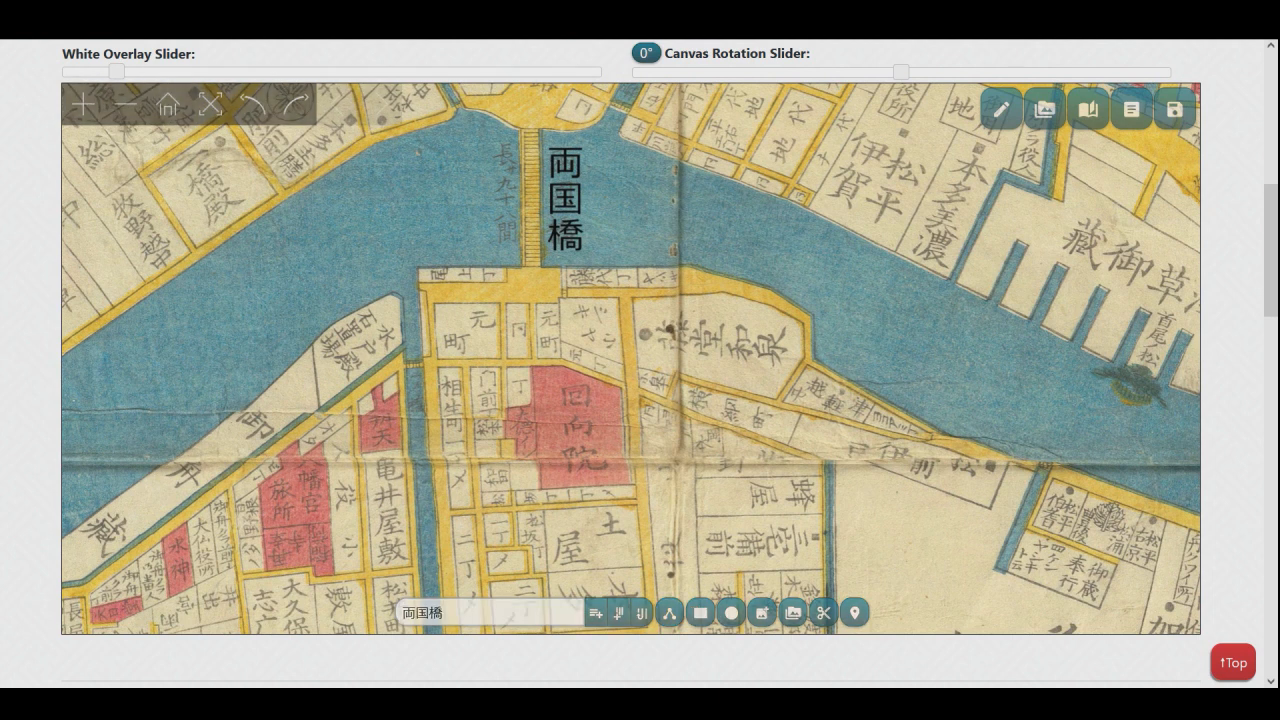
- Trace a closed polygon along the corners of the red 回向院 block below the bridge
click(635, 484)
click(541, 489)
click(532, 366)
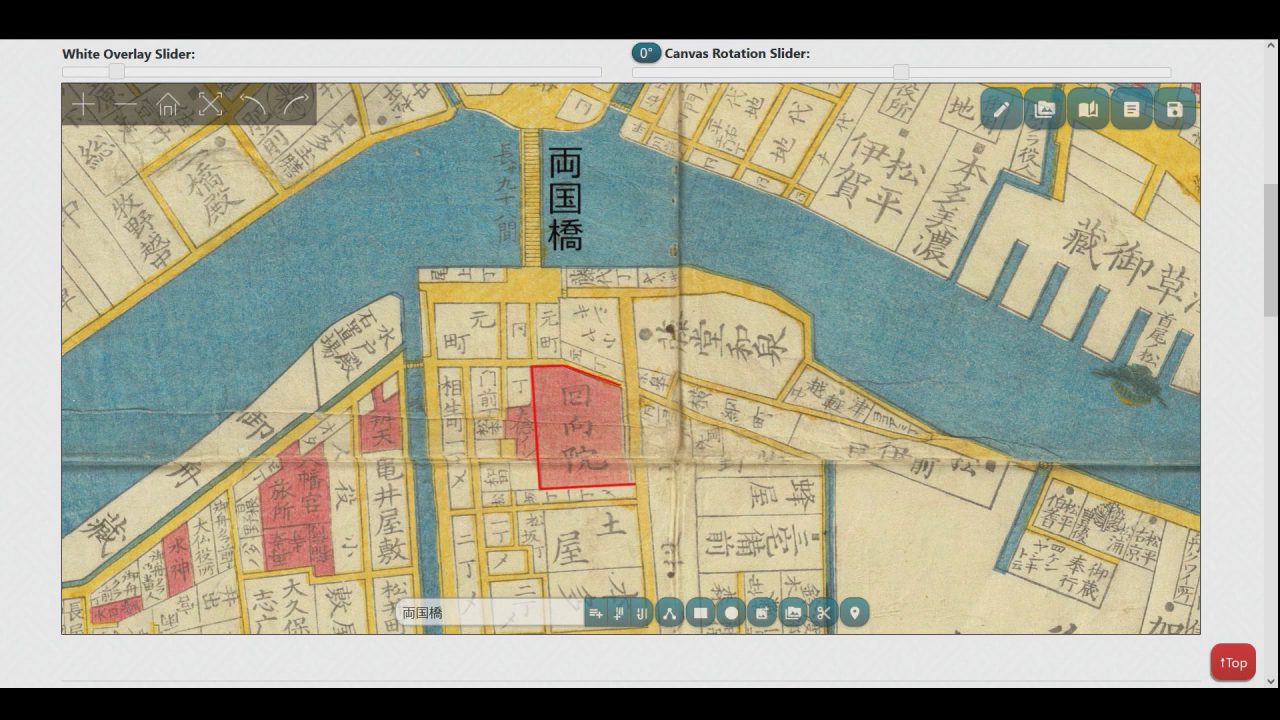
click(620, 386)
double_click(635, 484)
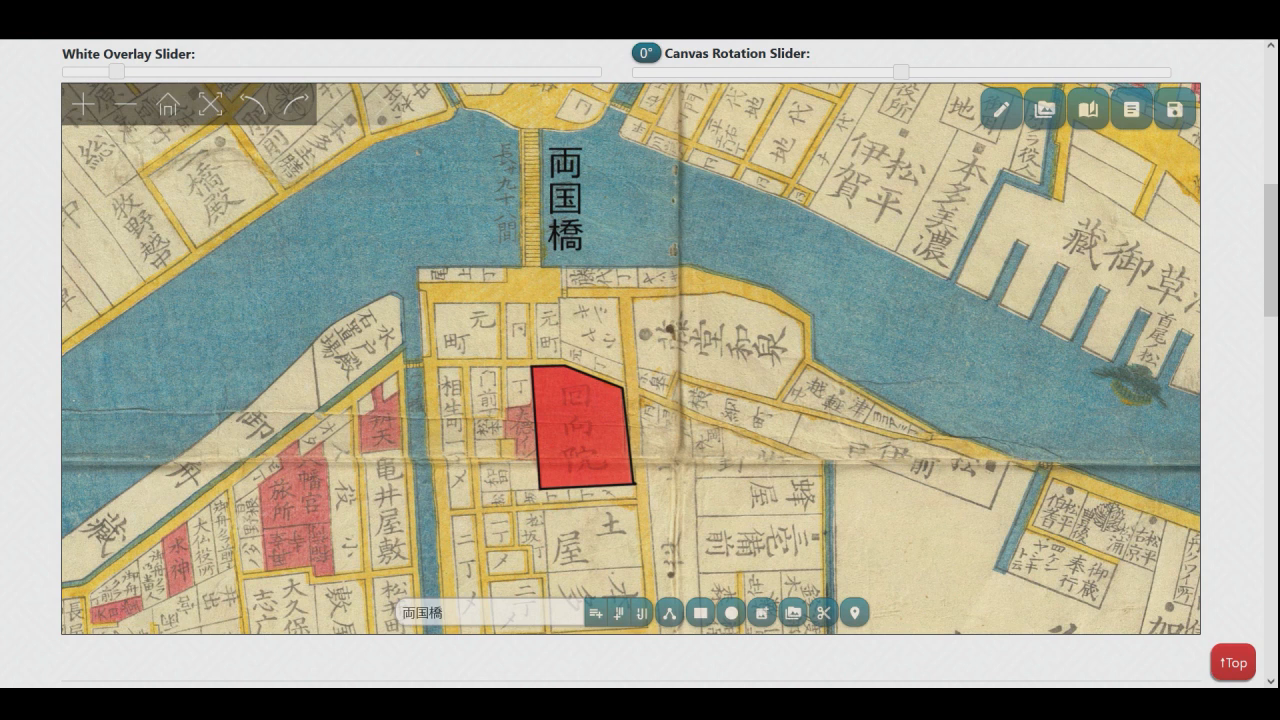
- Set the fill of the 回向院 polygon to a mostly transparent pure red so the map shows through
click(584, 430)
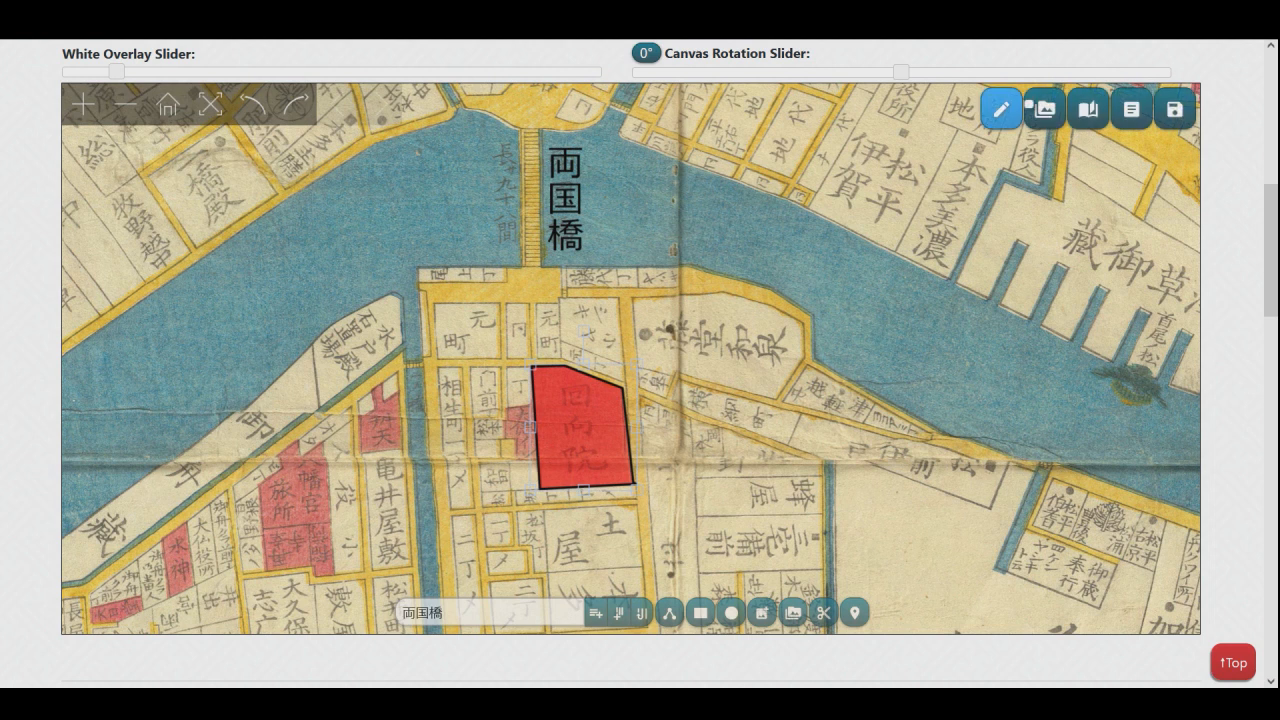
click(1001, 108)
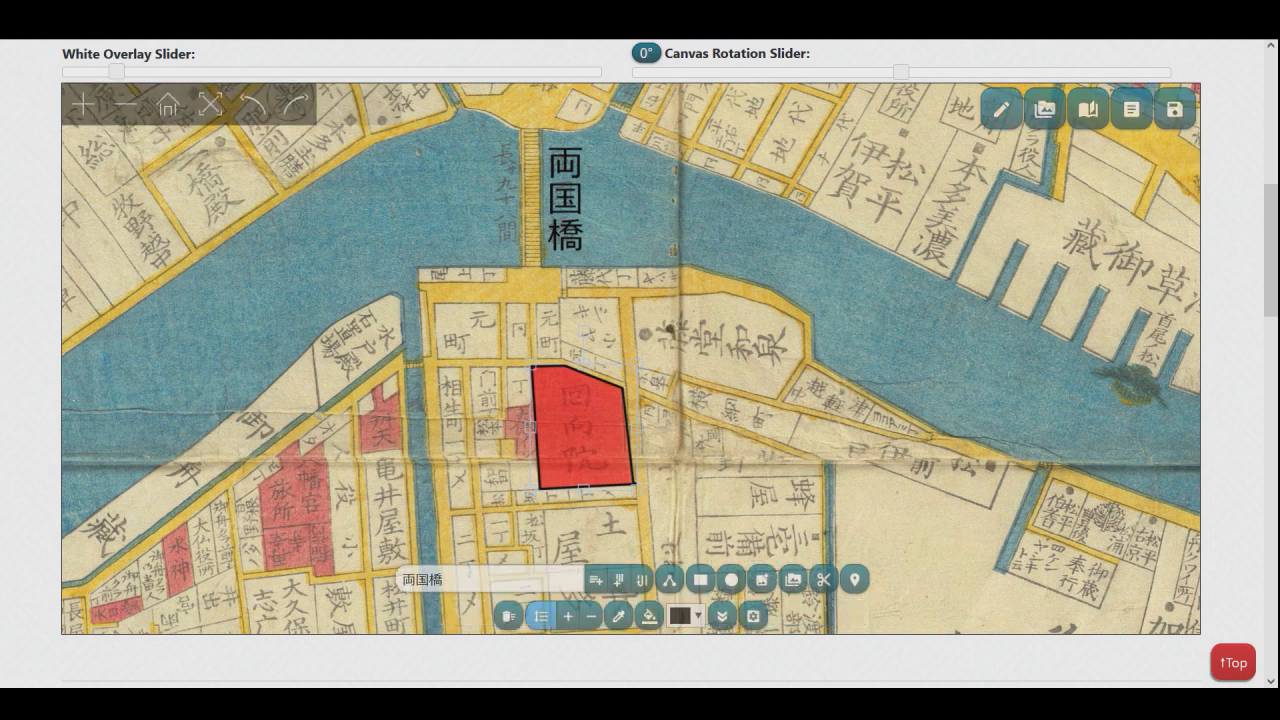
click(682, 615)
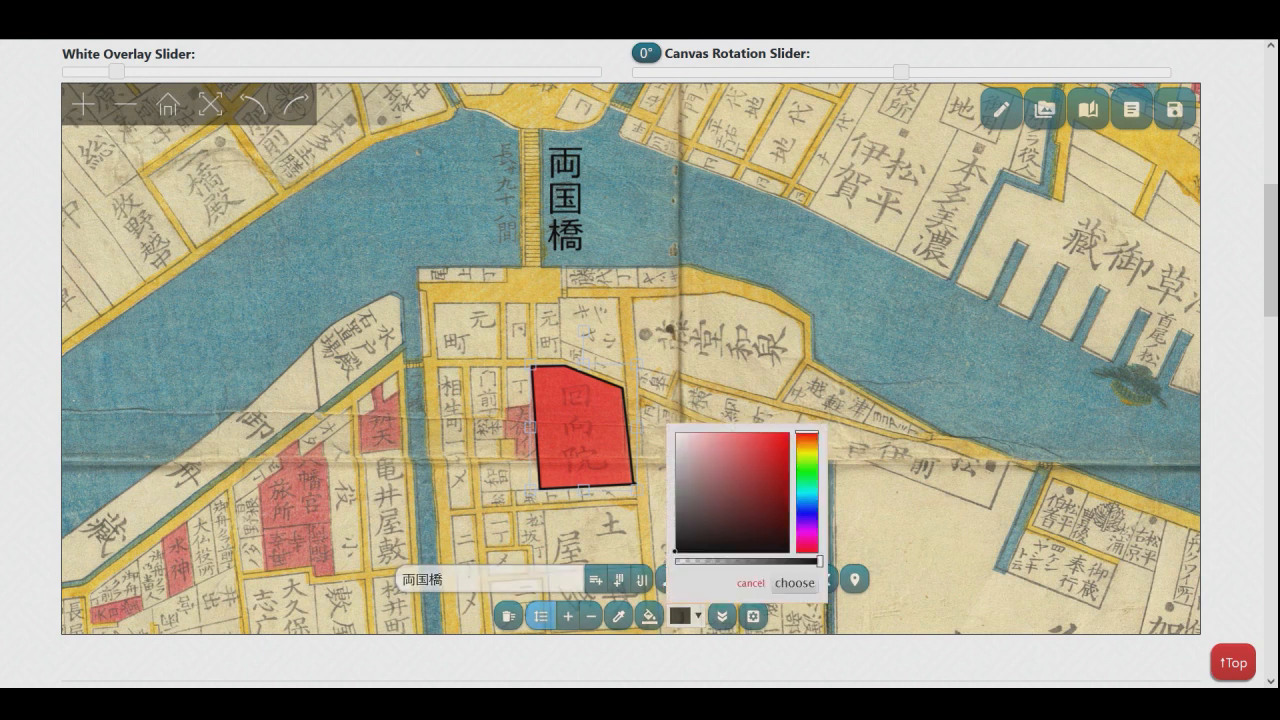
click(787, 433)
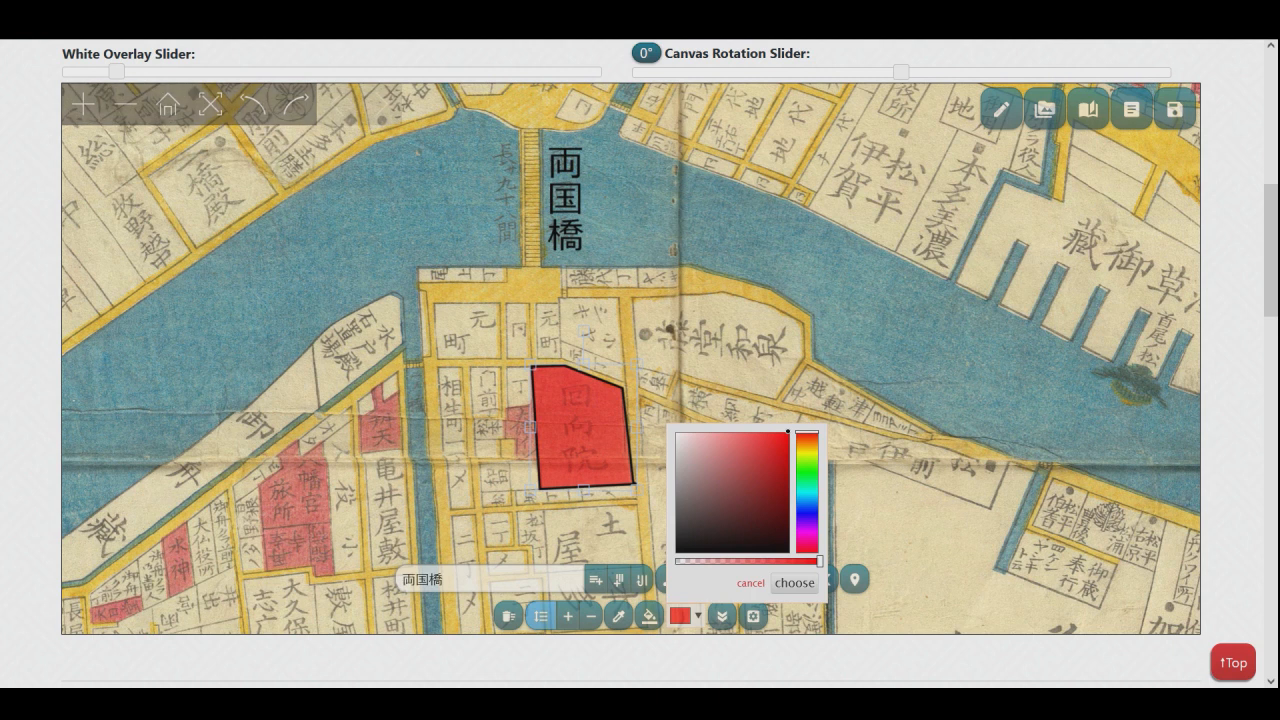
drag(820, 561, 694, 561)
click(794, 583)
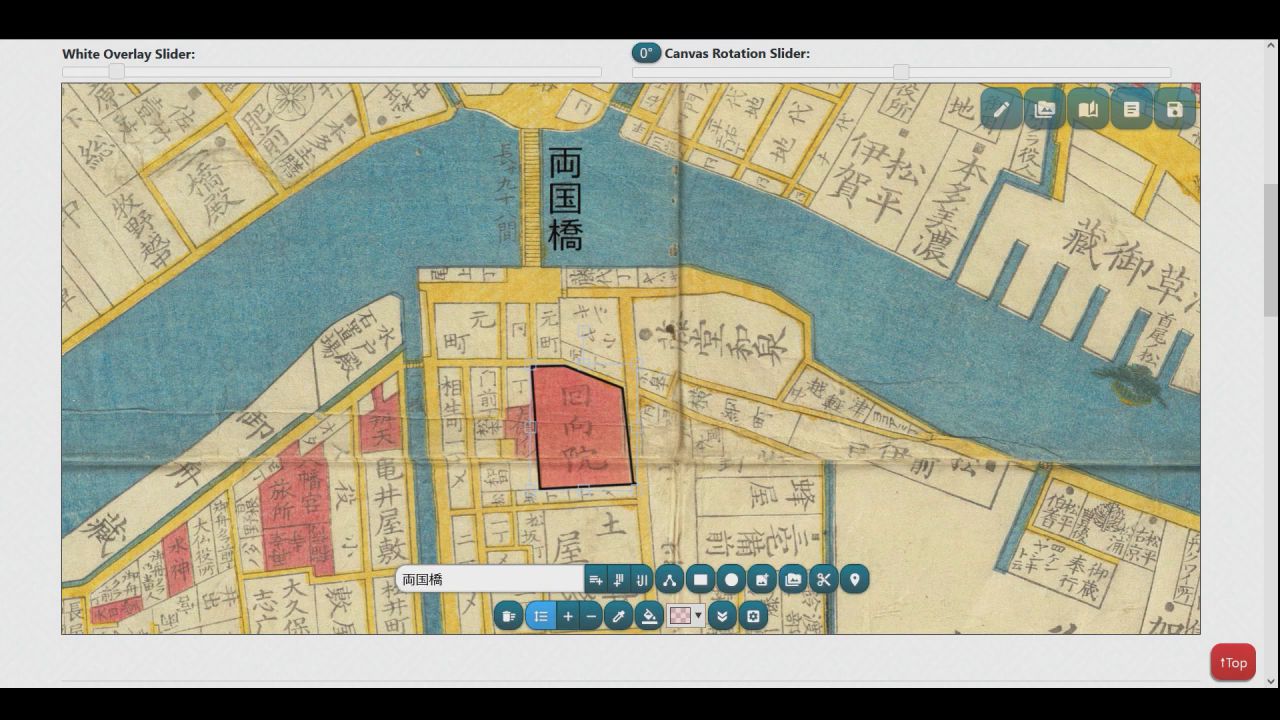
- Add 回向院 as a new vertical text label on the map
drag(690, 524, 702, 504)
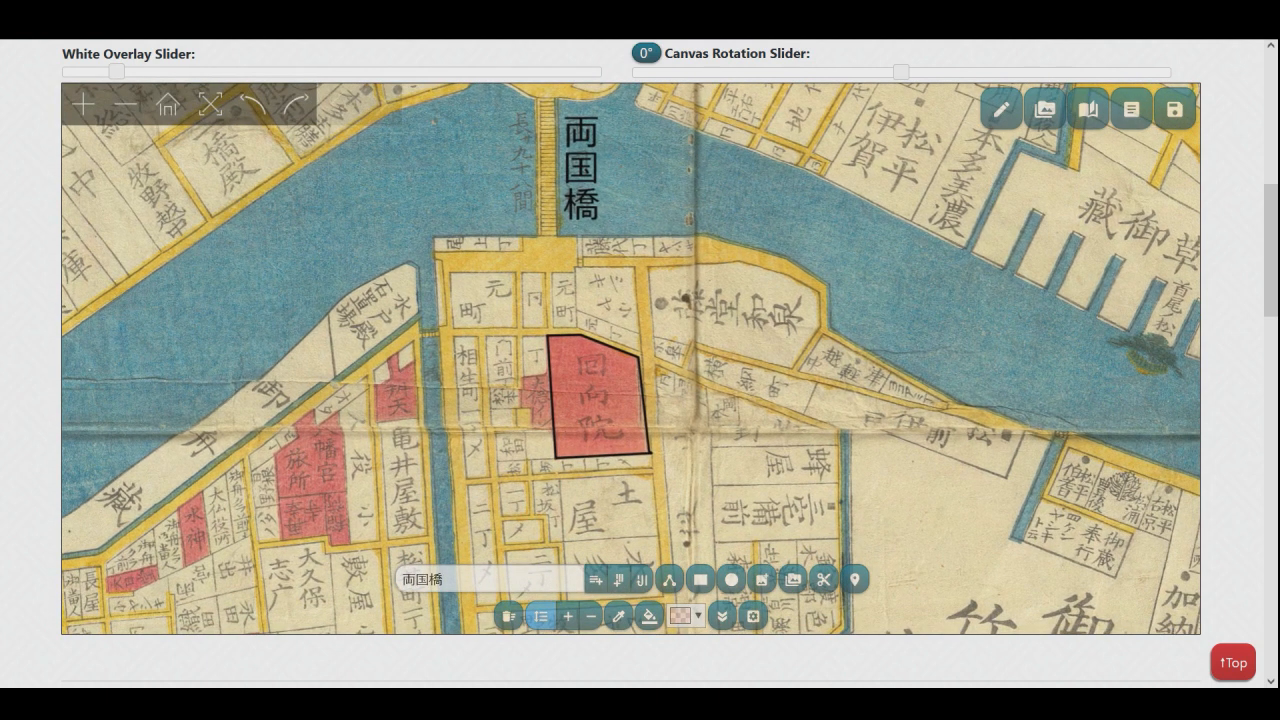
double_click(424, 580)
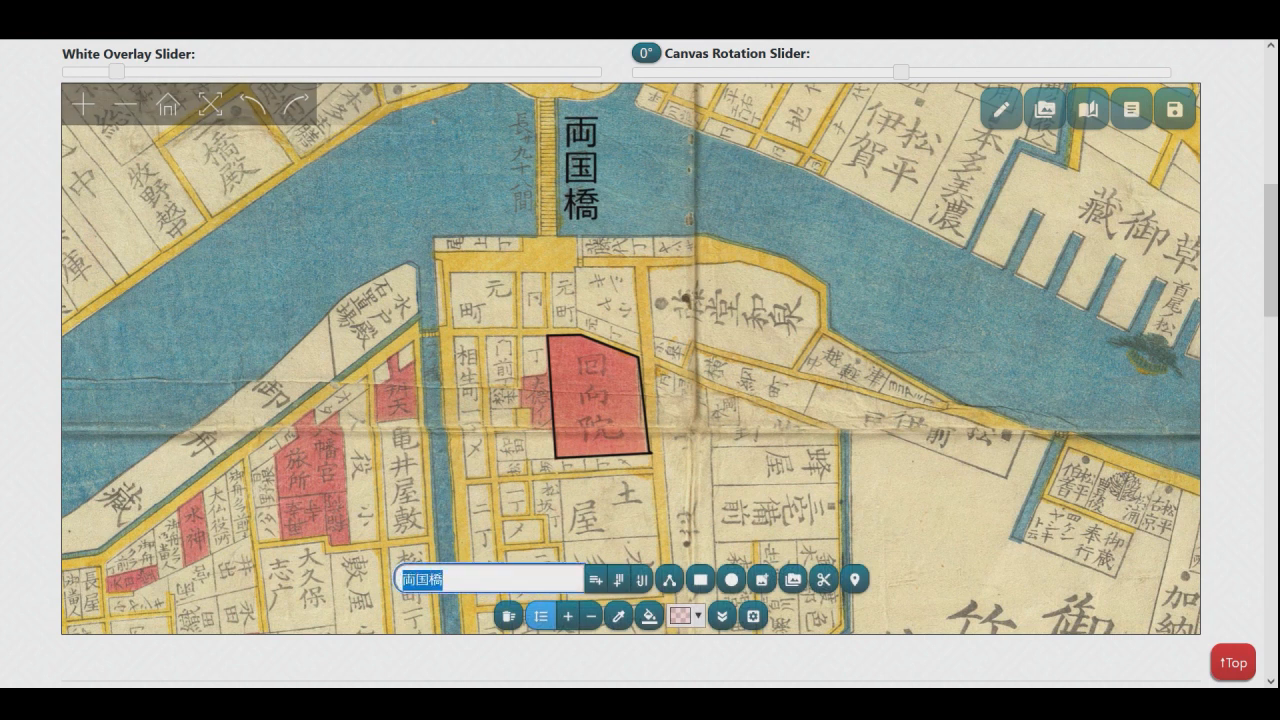
text(えこういn)
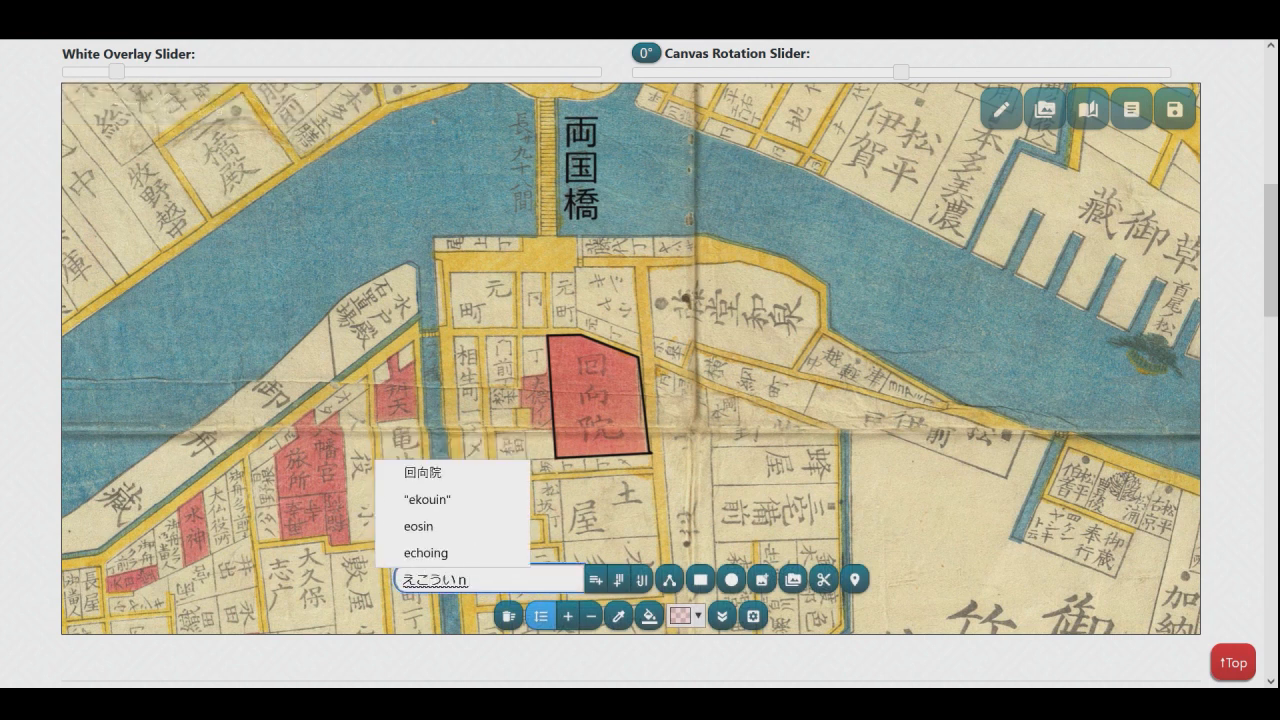
key(Tab)
key(Return)
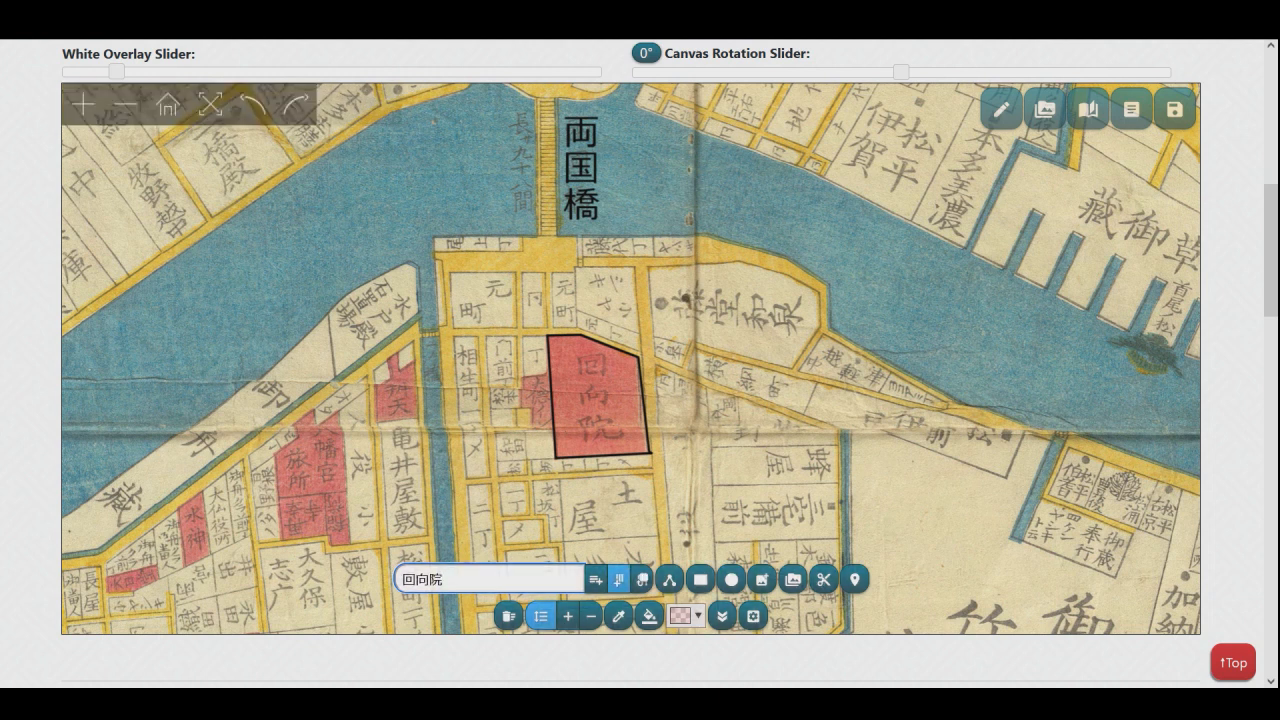
click(580, 167)
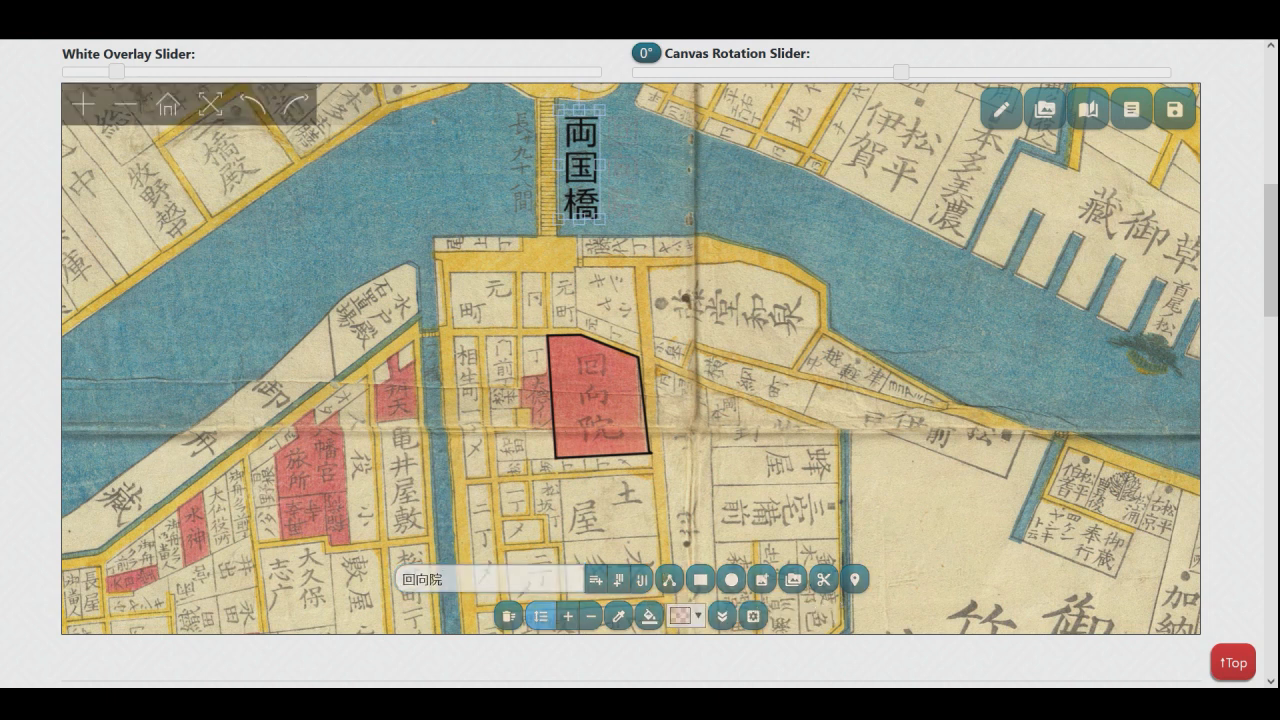
click(621, 165)
key(Delete)
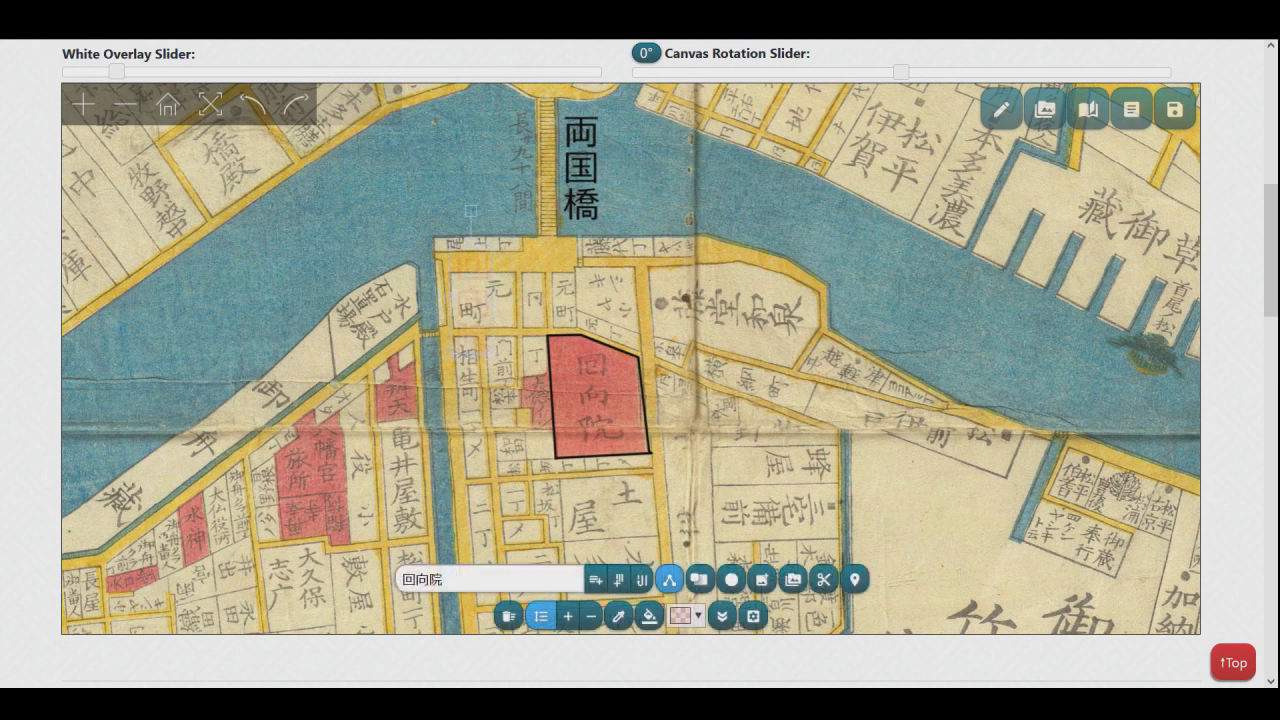
- Set the color of the 回向院 label to fully opaque black
click(681, 615)
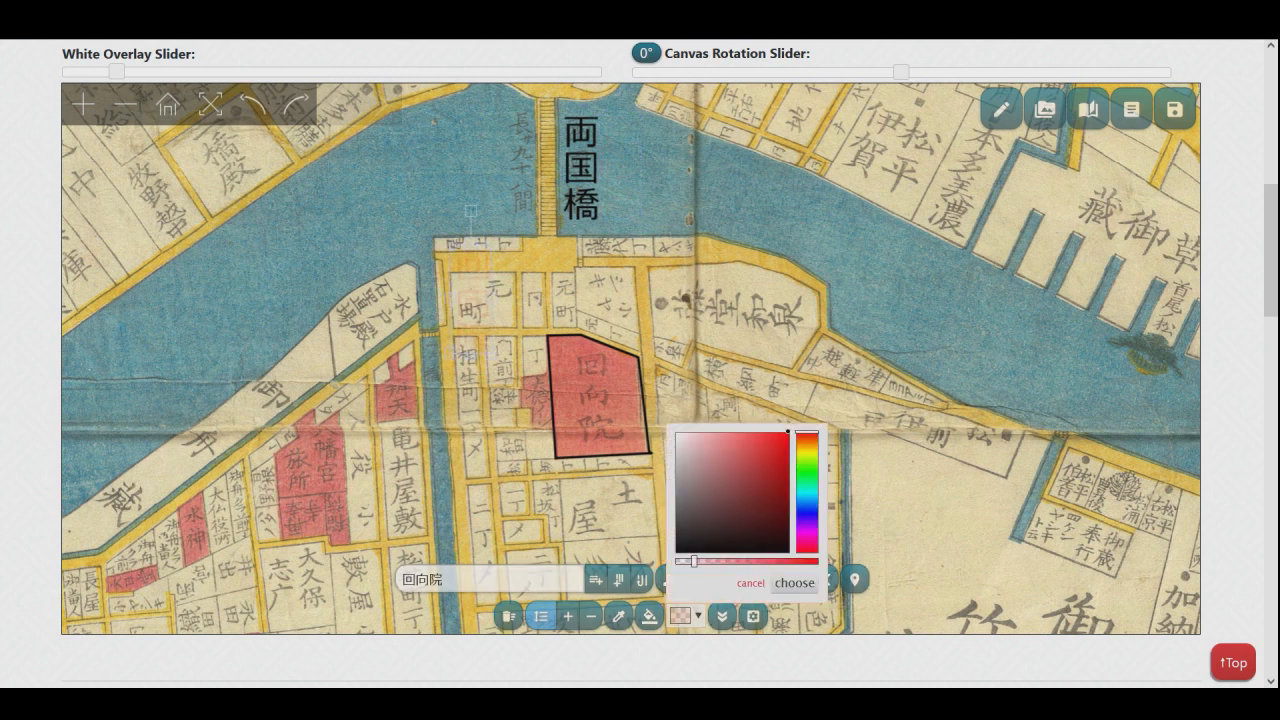
click(676, 551)
drag(693, 561, 820, 561)
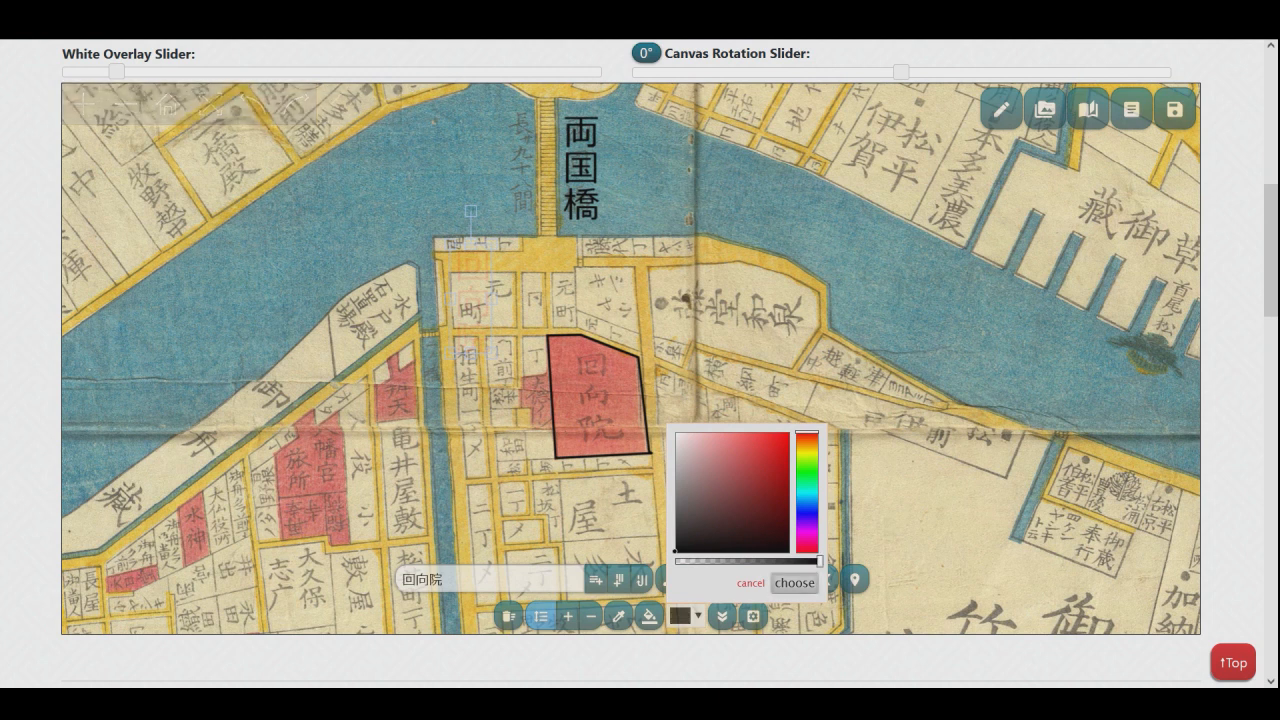
click(794, 582)
mouse_move(472, 302)
mouse_down()
mouse_move(505, 307)
mouse_move(474, 300)
mouse_up()
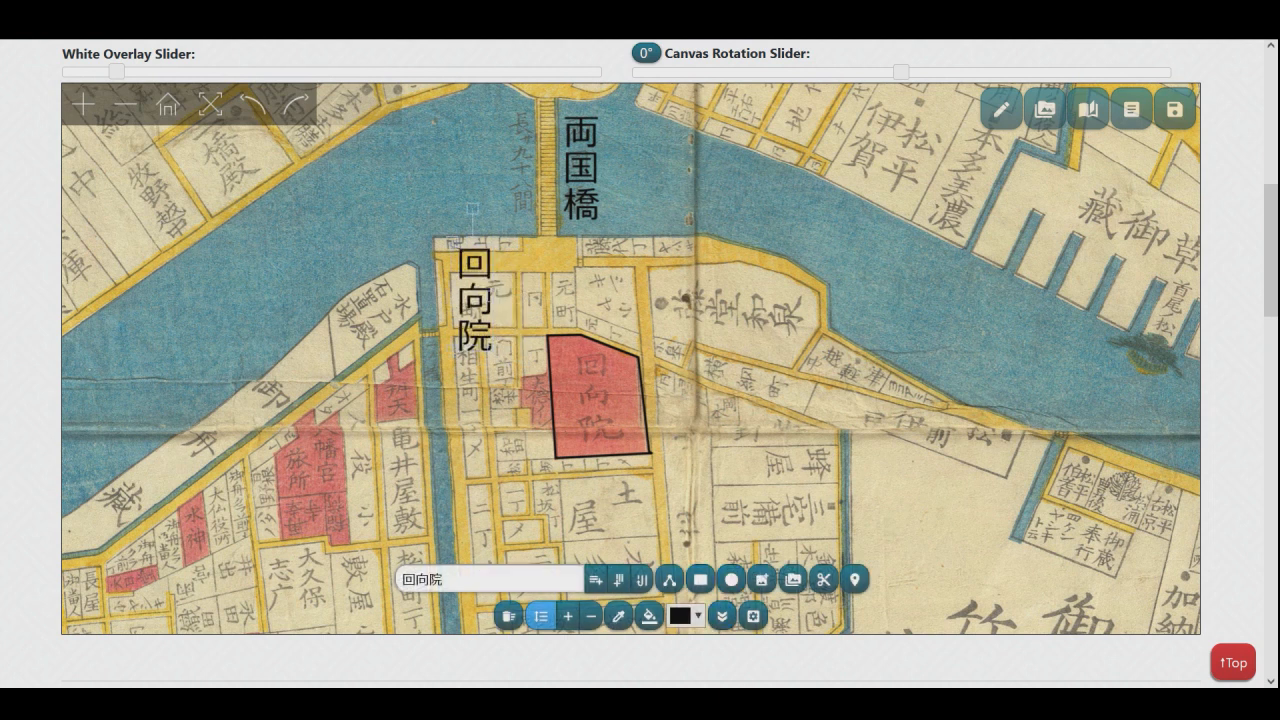
- Set the color of the 回向院 label to a semi-transparent red
click(681, 615)
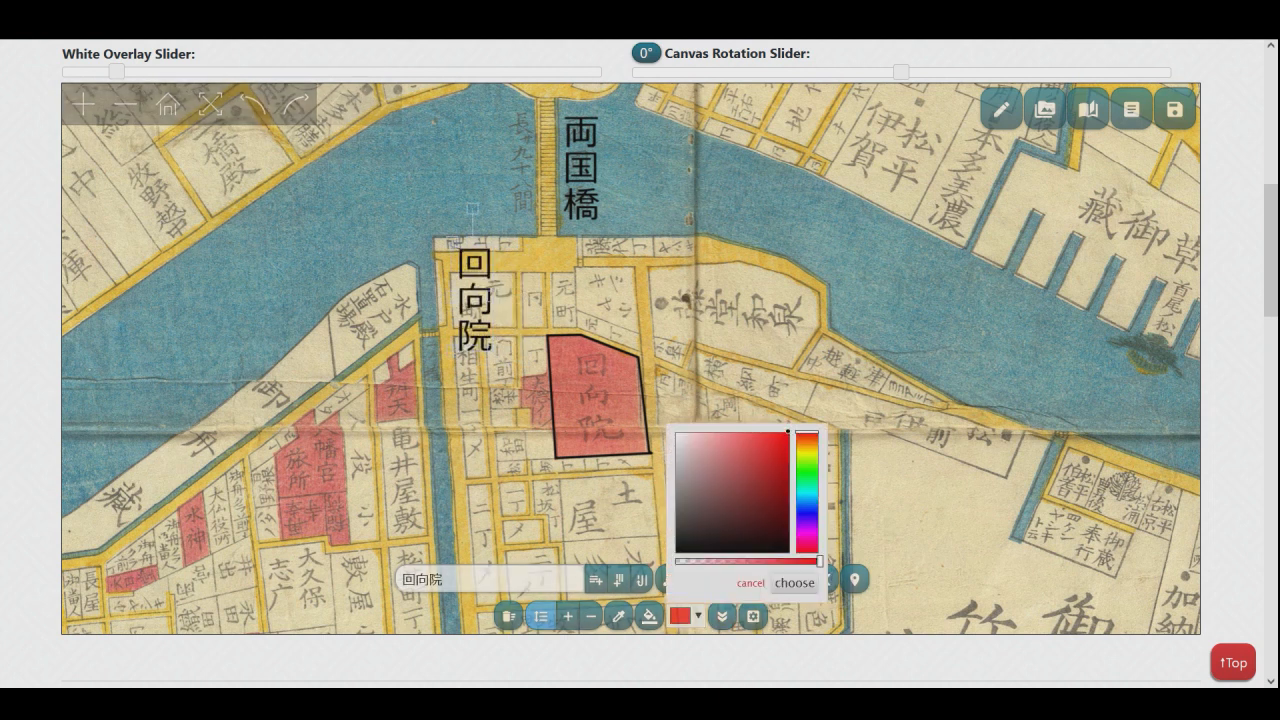
click(726, 562)
click(794, 583)
- Pick up the black color of the 両国橋 label and apply it to the 回向院 label
click(581, 168)
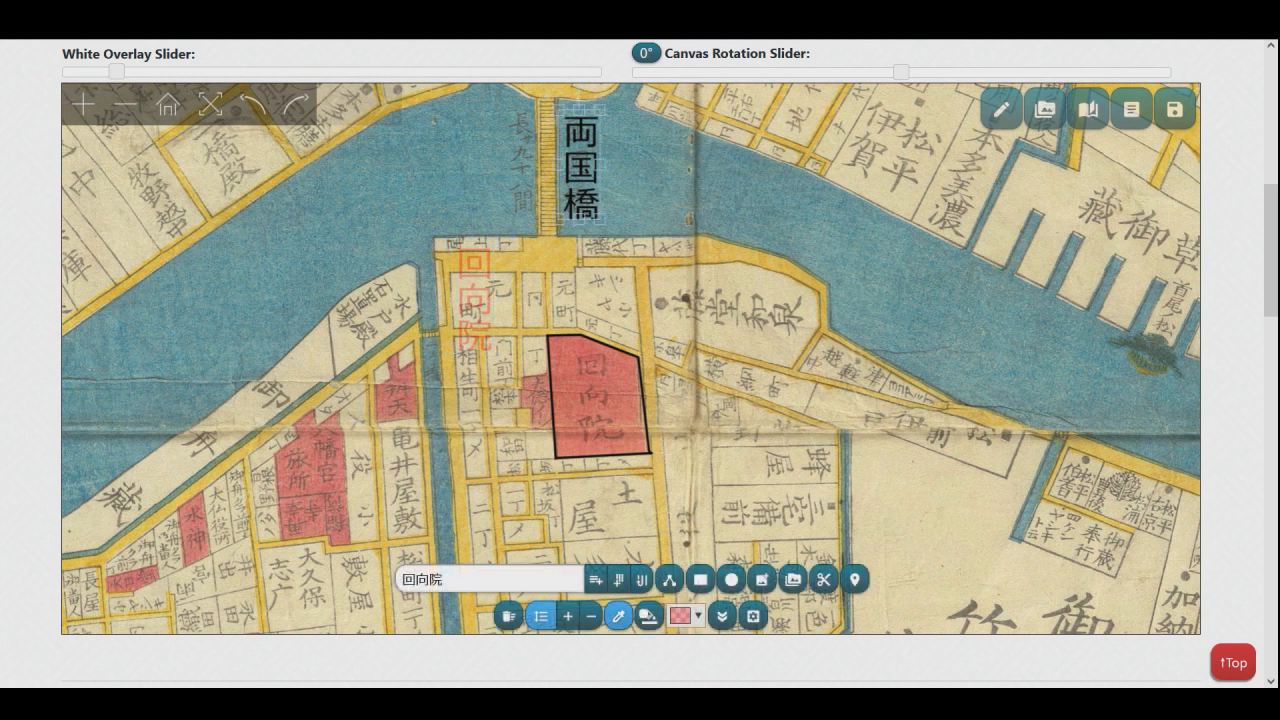
click(619, 617)
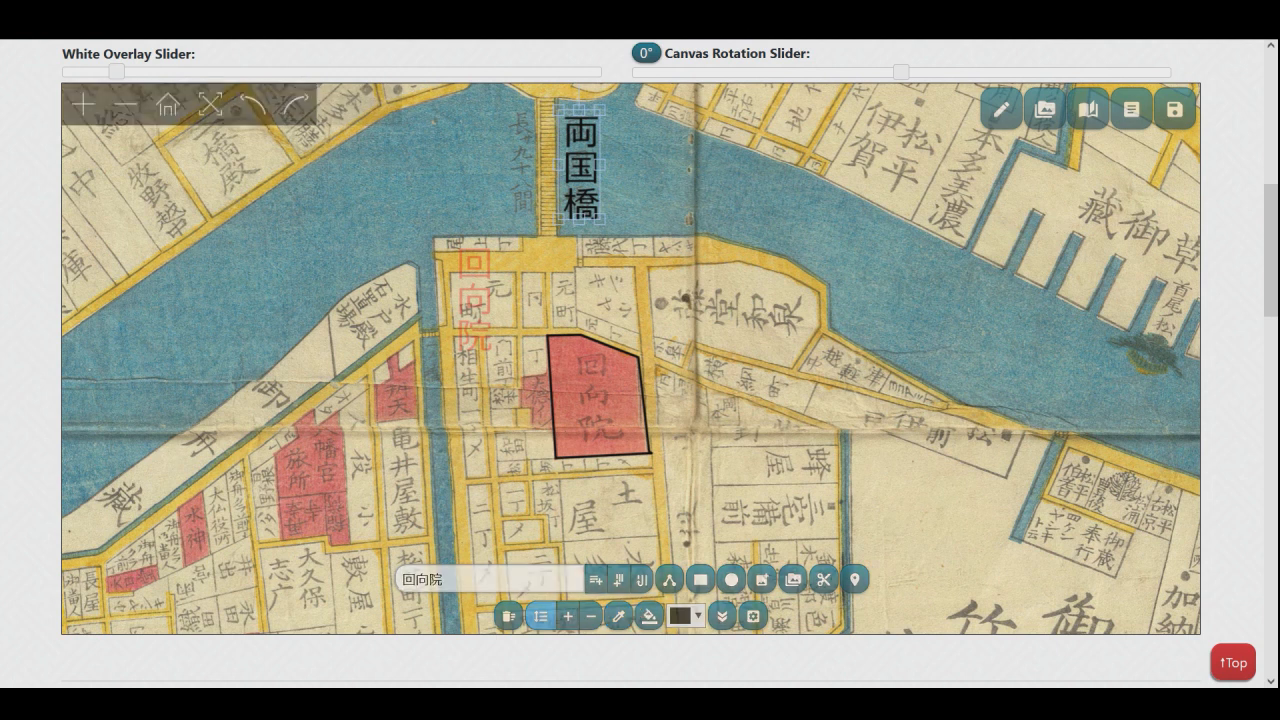
click(474, 300)
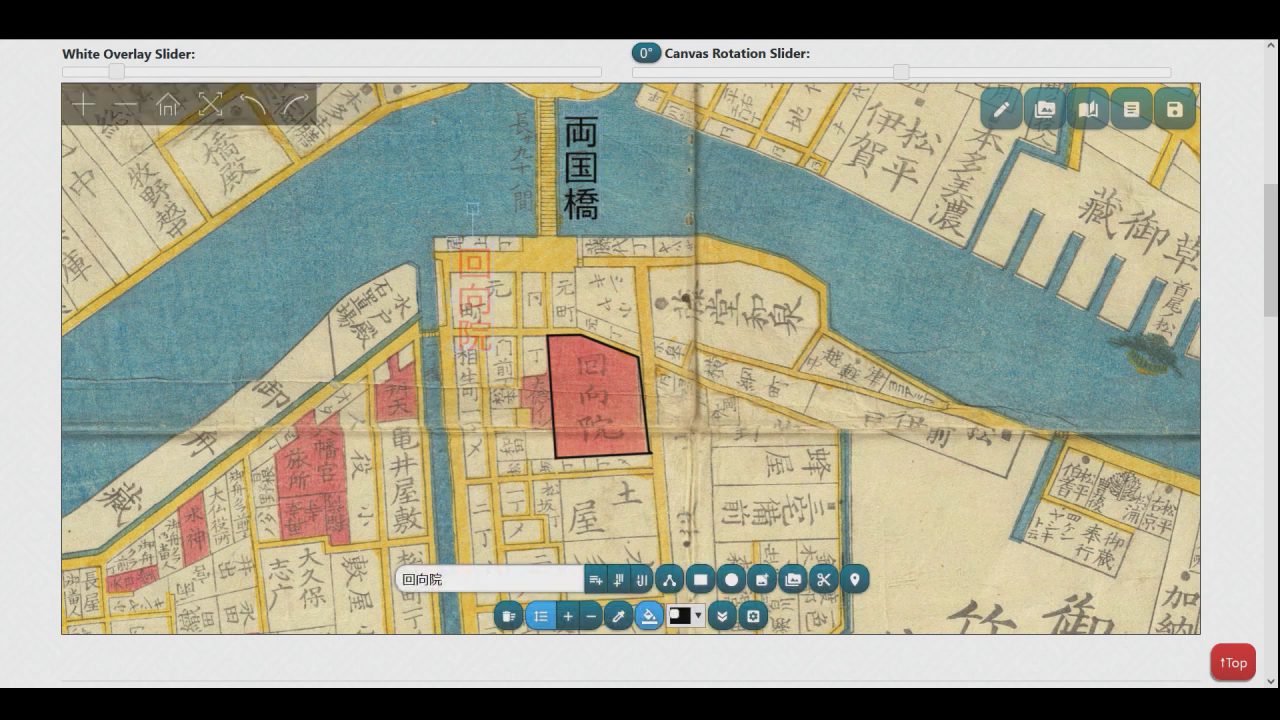
click(649, 615)
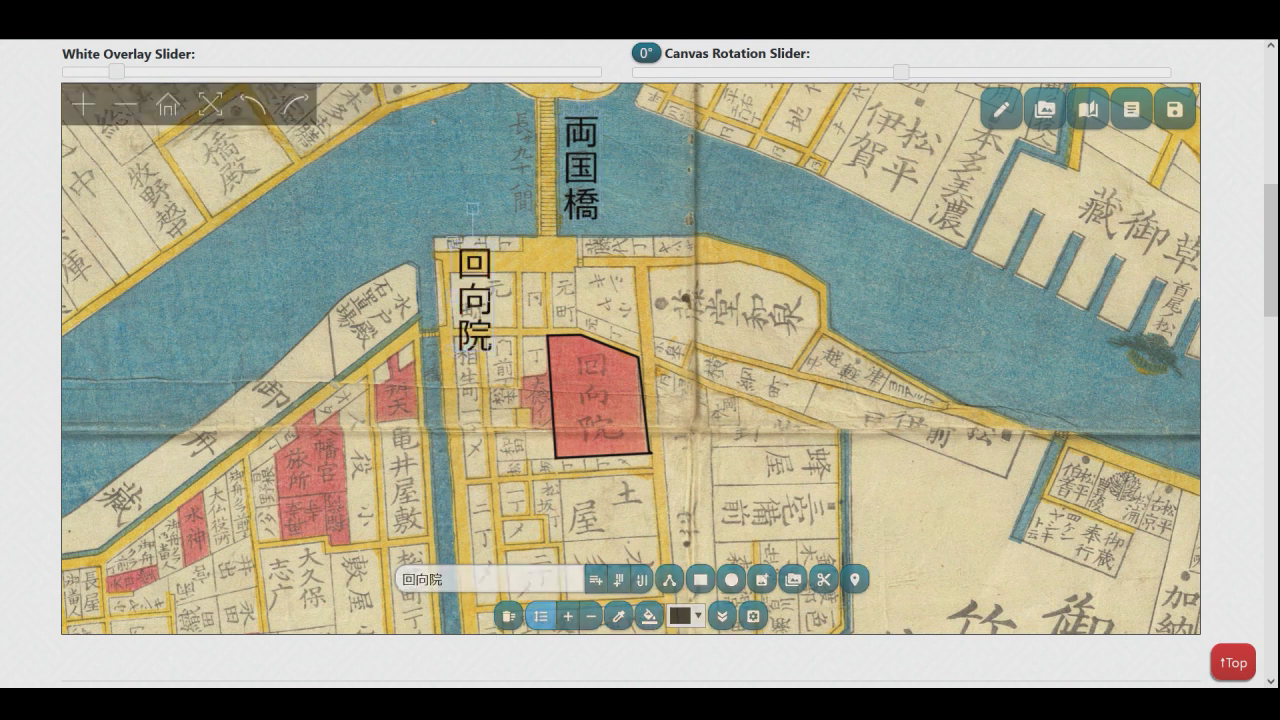
- Move the 回向院 label onto the red polygon and tilt it slightly to cover the map's original characters
drag(474, 300, 595, 400)
drag(591, 320, 585, 321)
drag(593, 404, 594, 402)
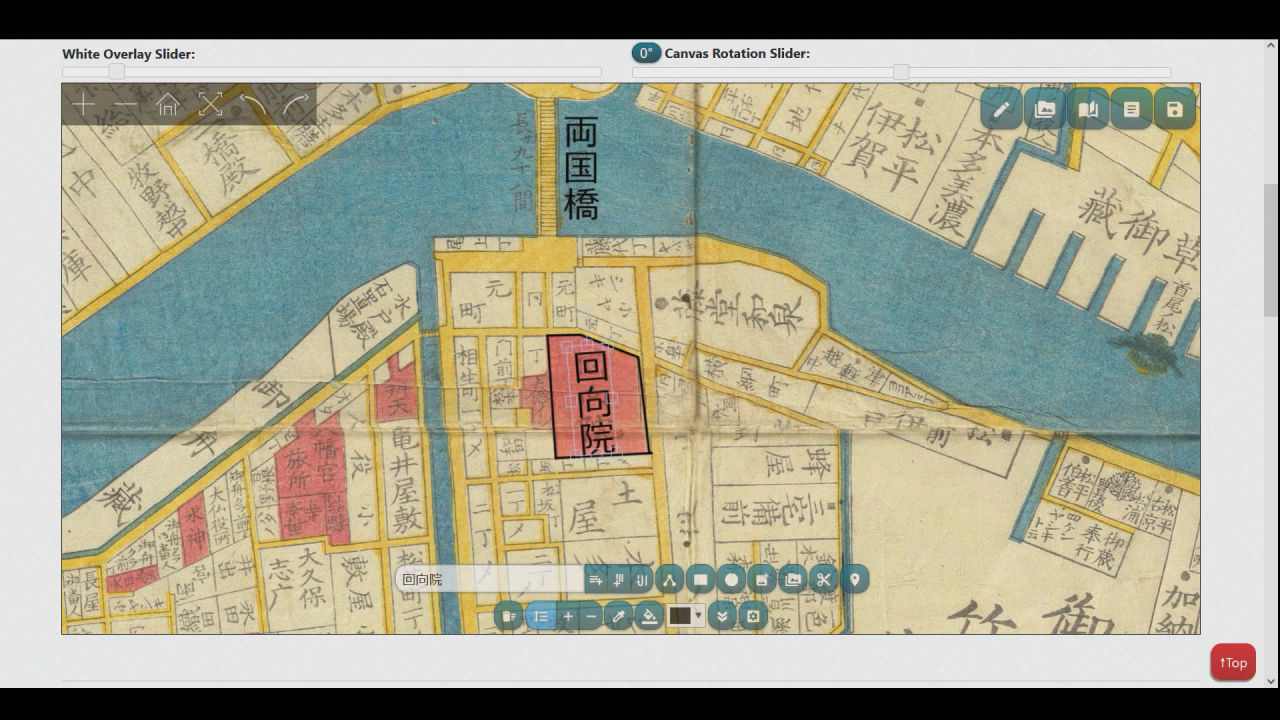
- Shrink the height of the vertical 回向院 label slightly within the red polygon
drag(577, 456, 579, 450)
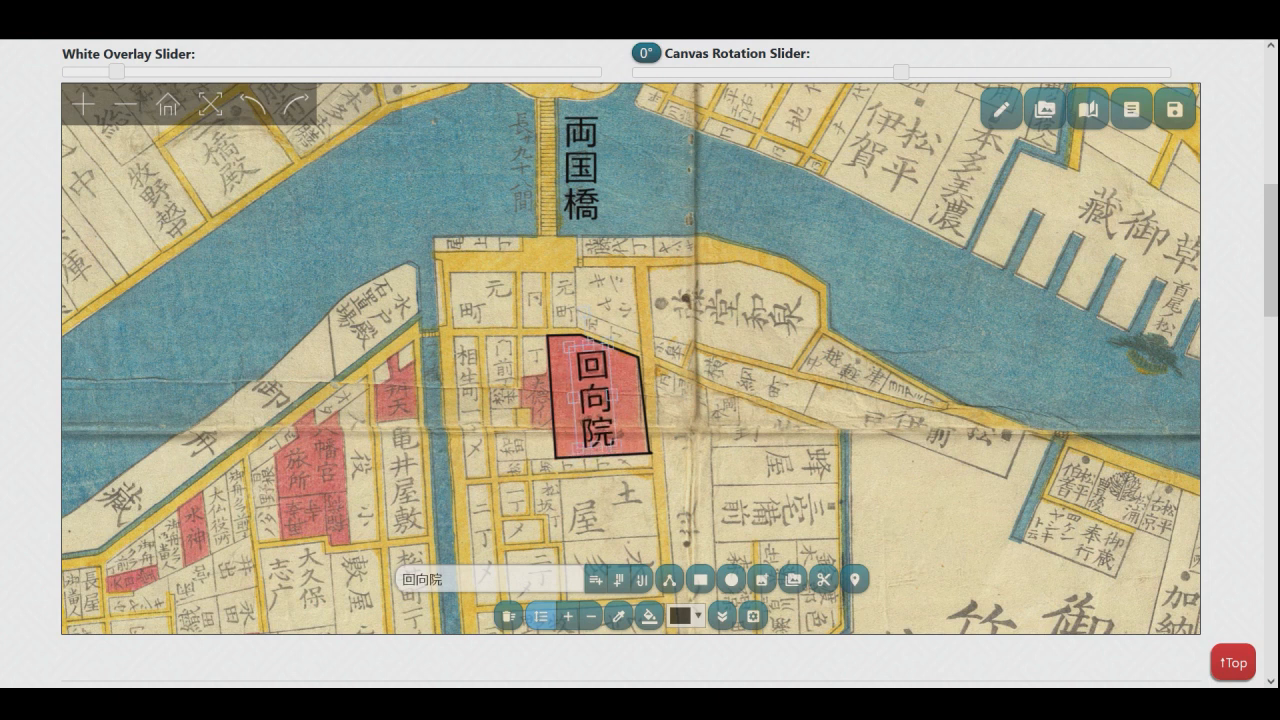
mouse_move(700, 400)
mouse_down()
mouse_move(680, 407)
mouse_move(662, 452)
mouse_up()
scroll(657, 492, up, 1)
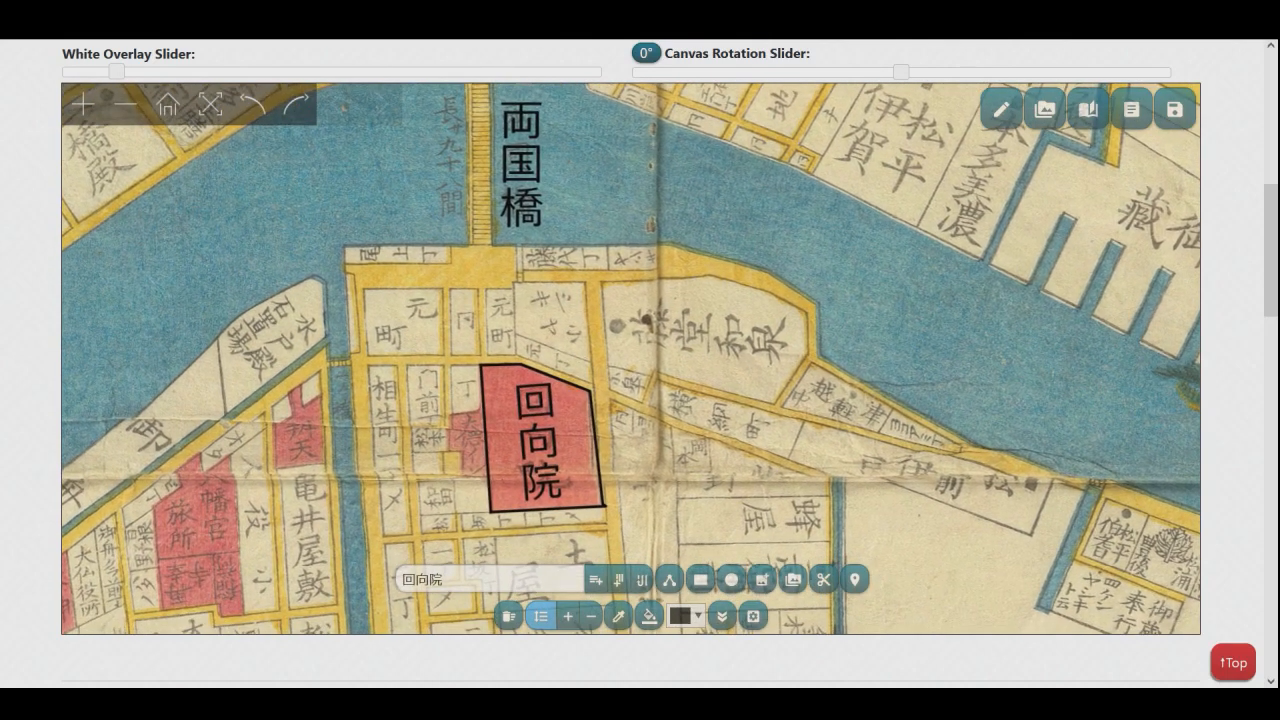
- Delete the vertical 回向院 text label and place a red pin labelled 回向院 on the red polygon instead
click(537, 441)
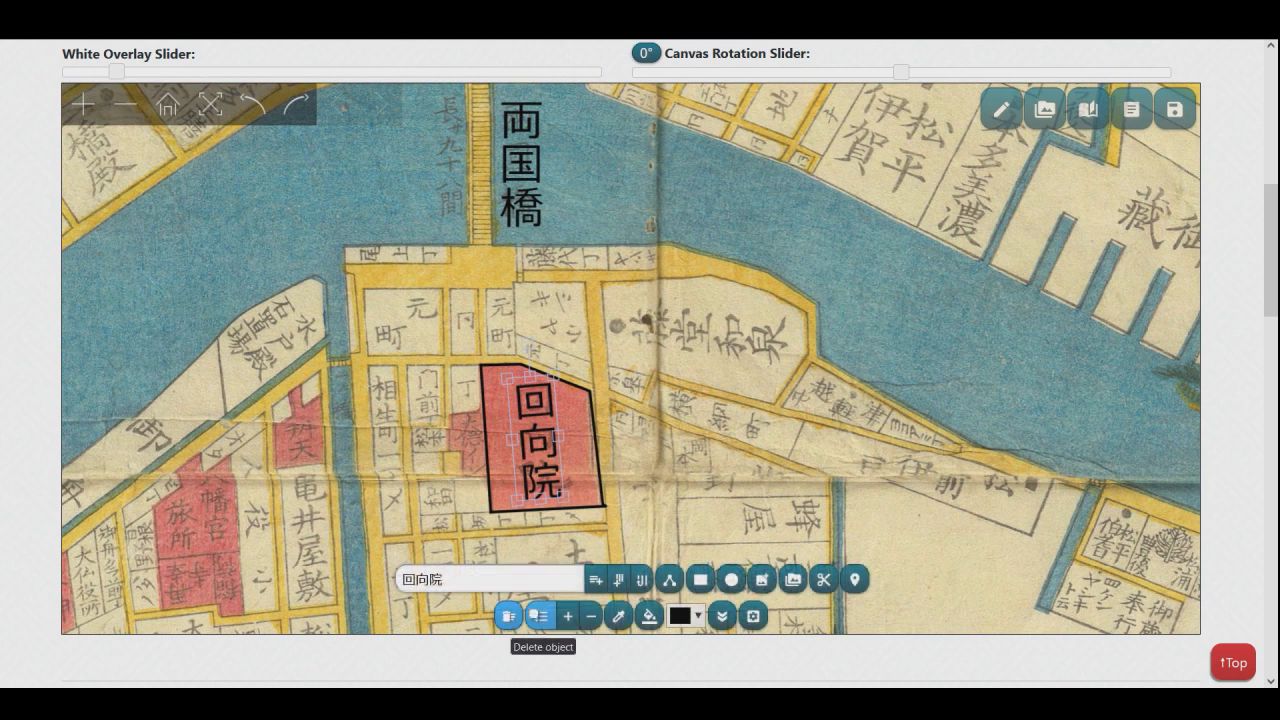
click(508, 616)
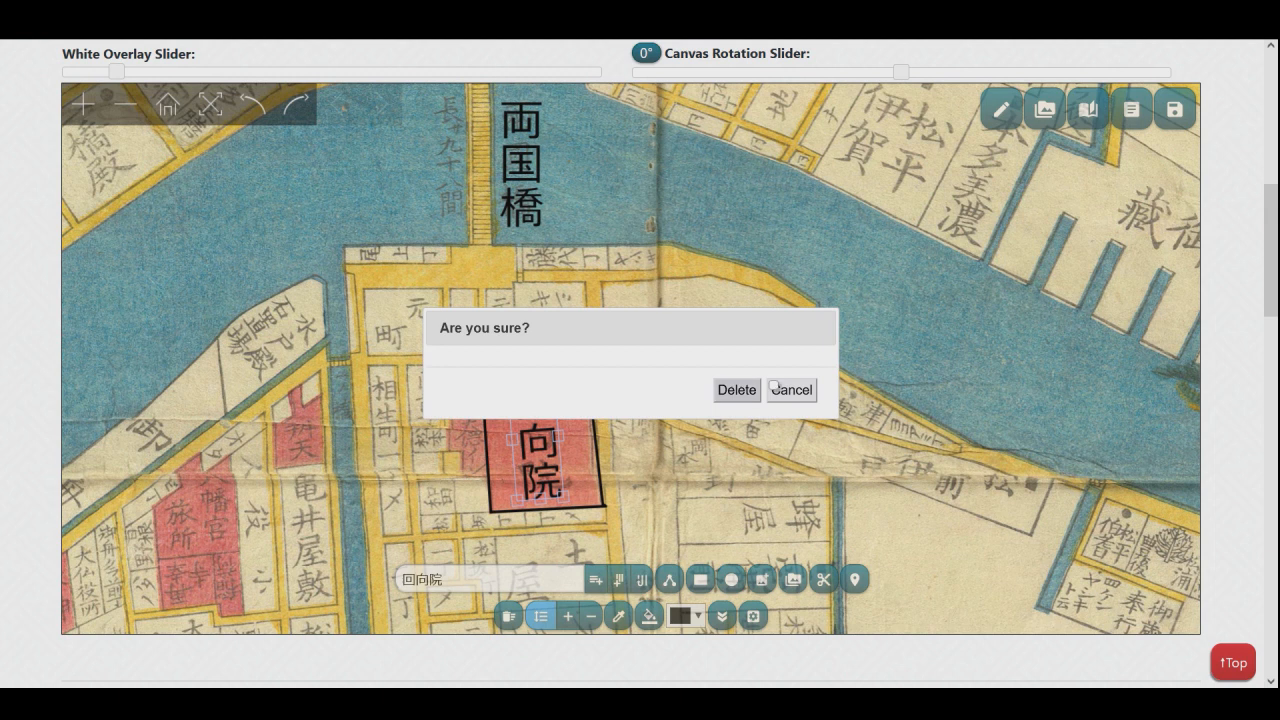
key(Return)
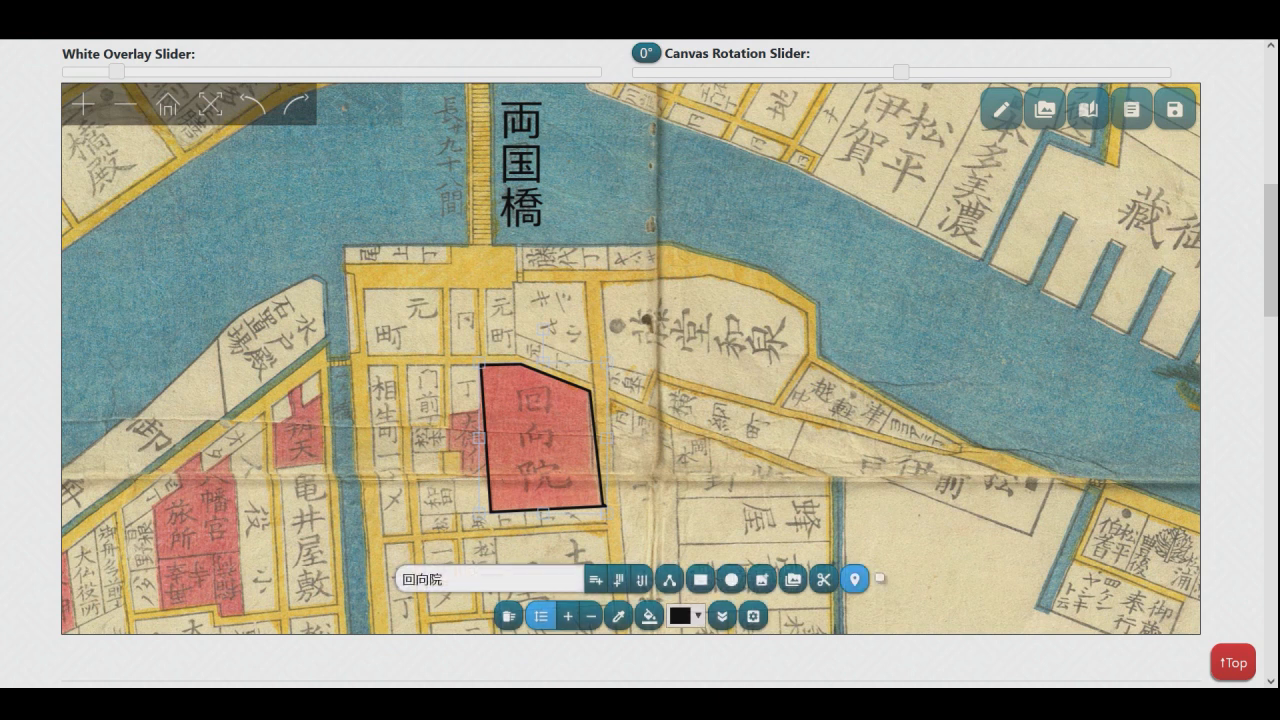
click(855, 579)
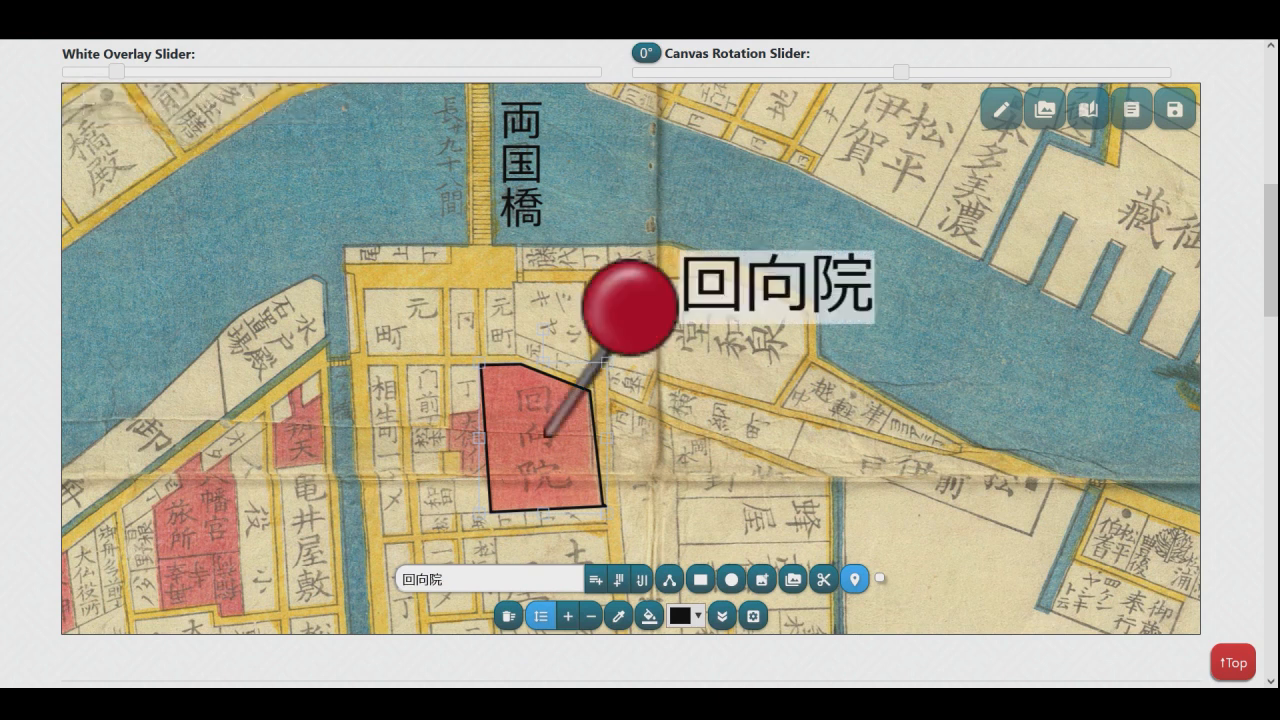
- Examine how the 回向院 pin and its label scale at different zoom levels of the map
drag(825, 385, 805, 412)
scroll(805, 412, down, 1)
scroll(806, 422, down, 5)
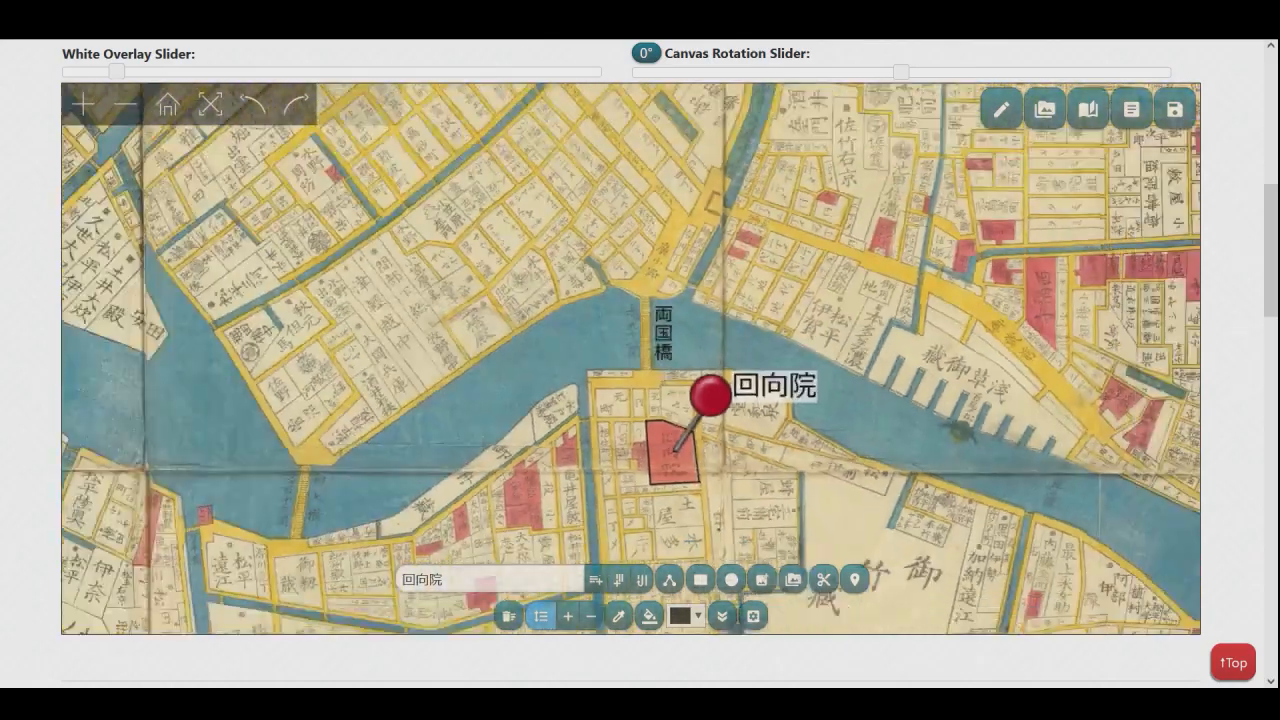
scroll(900, 425, up, 5)
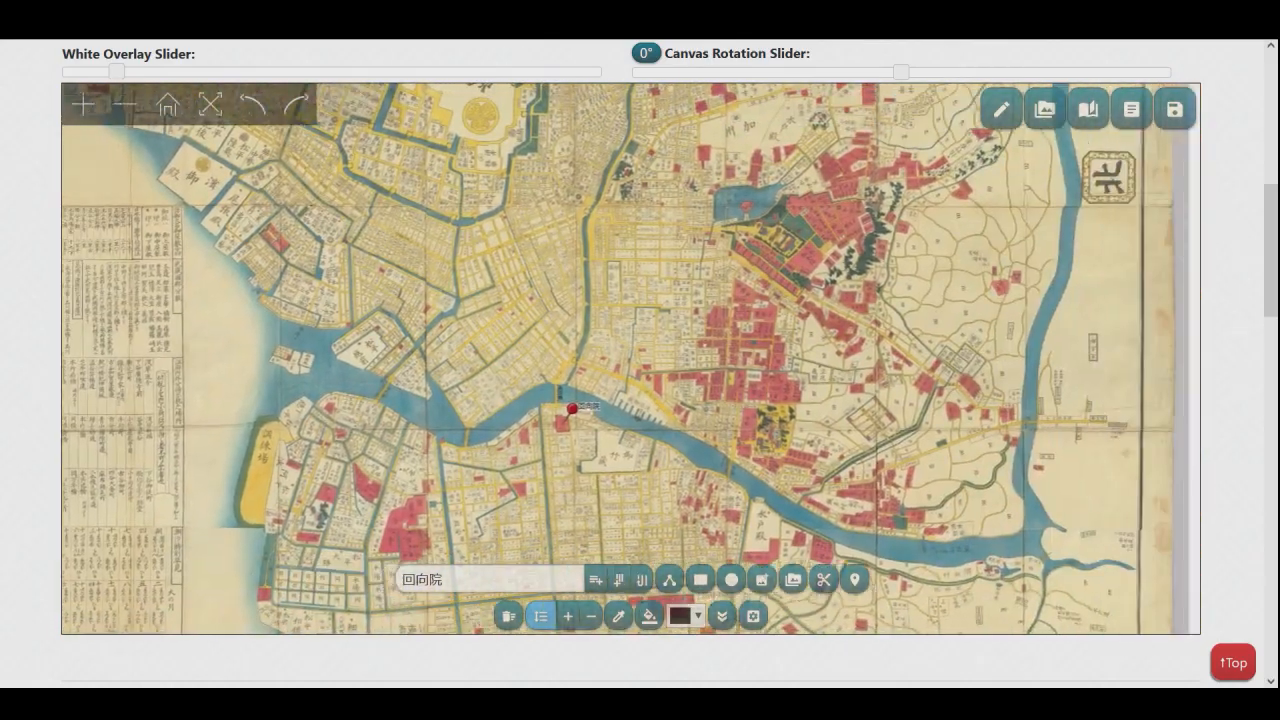
scroll(546, 368, up, 5)
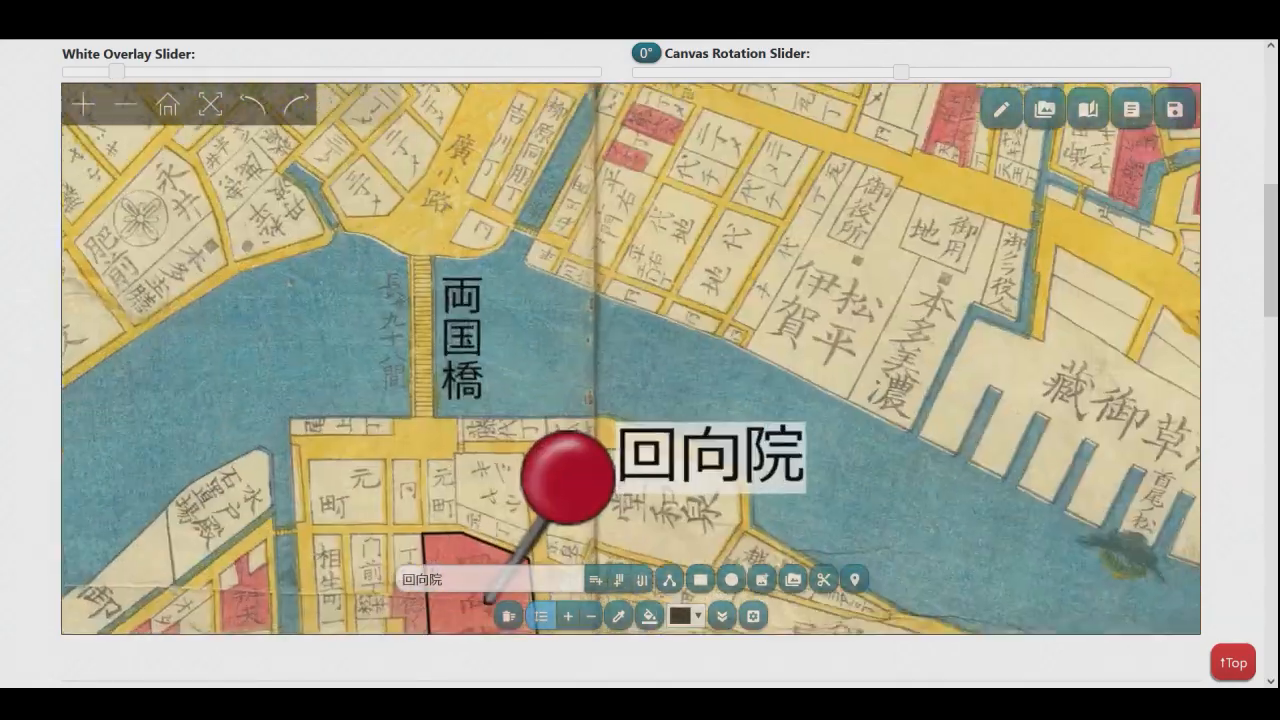
drag(535, 390, 650, 255)
scroll(630, 300, down, 4)
drag(630, 300, 515, 315)
scroll(600, 380, up, 1)
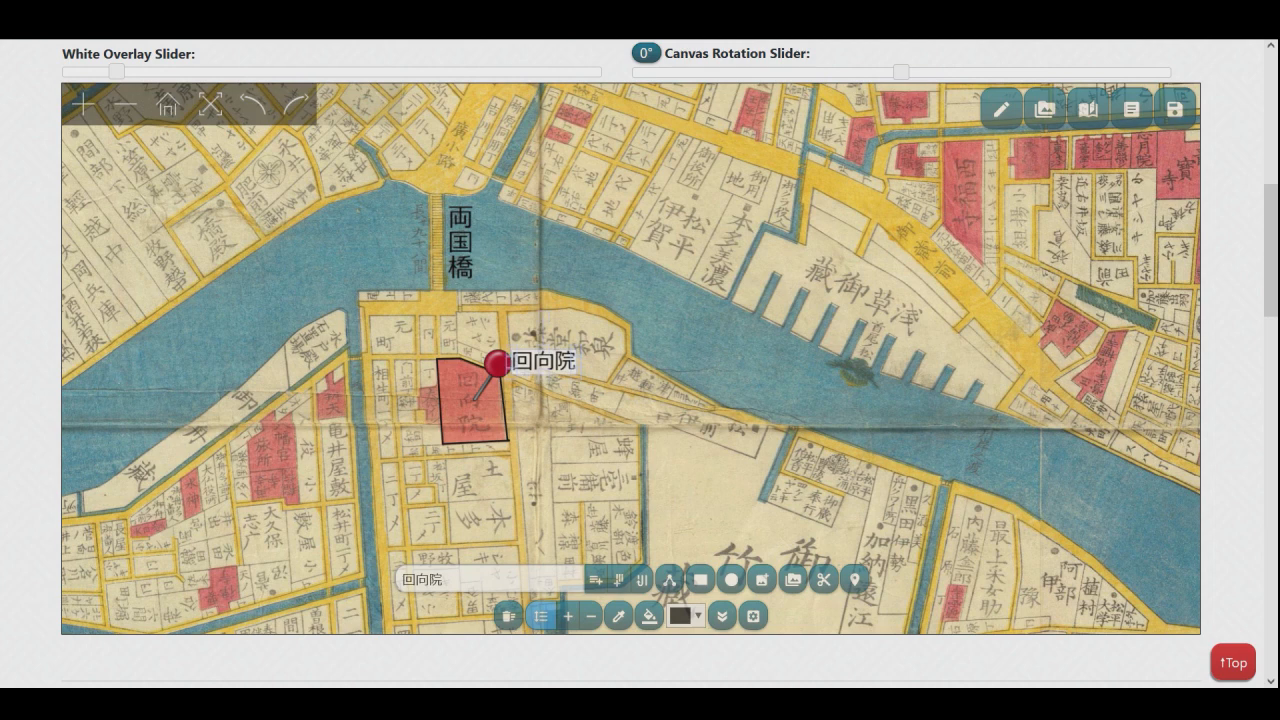
scroll(615, 369, up, 4)
drag(615, 369, 730, 399)
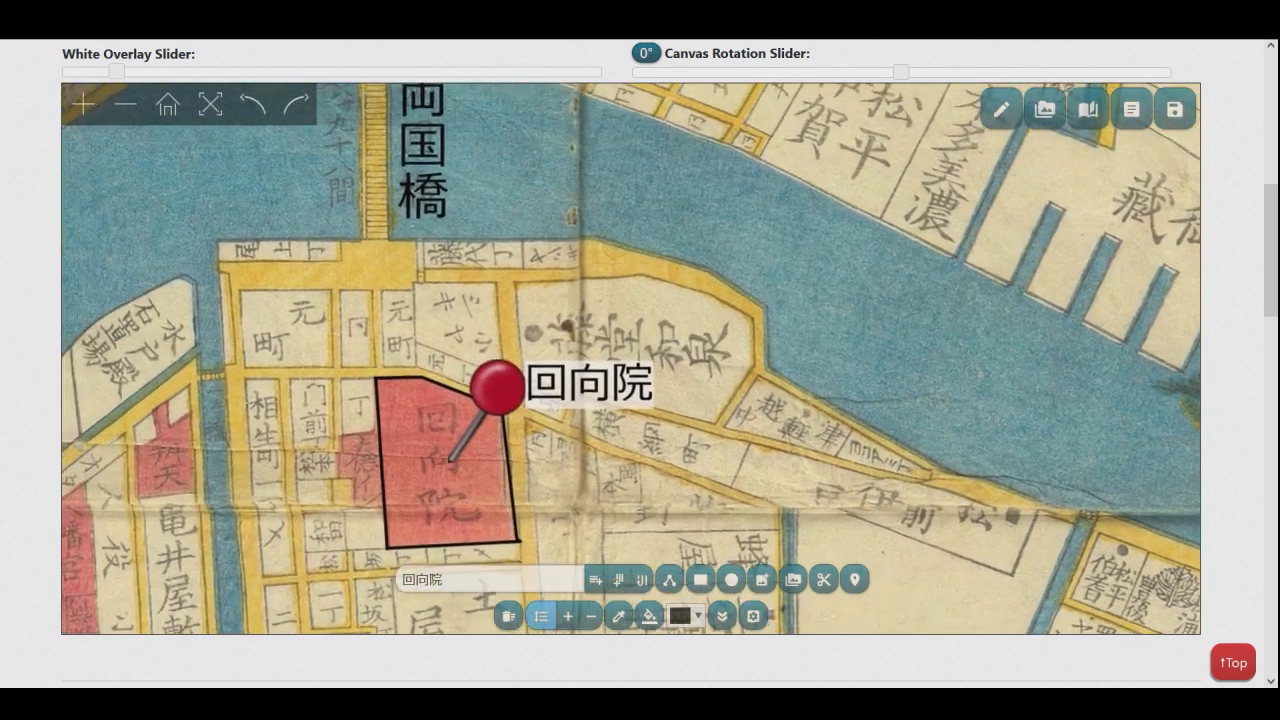
scroll(545, 330, down, 5)
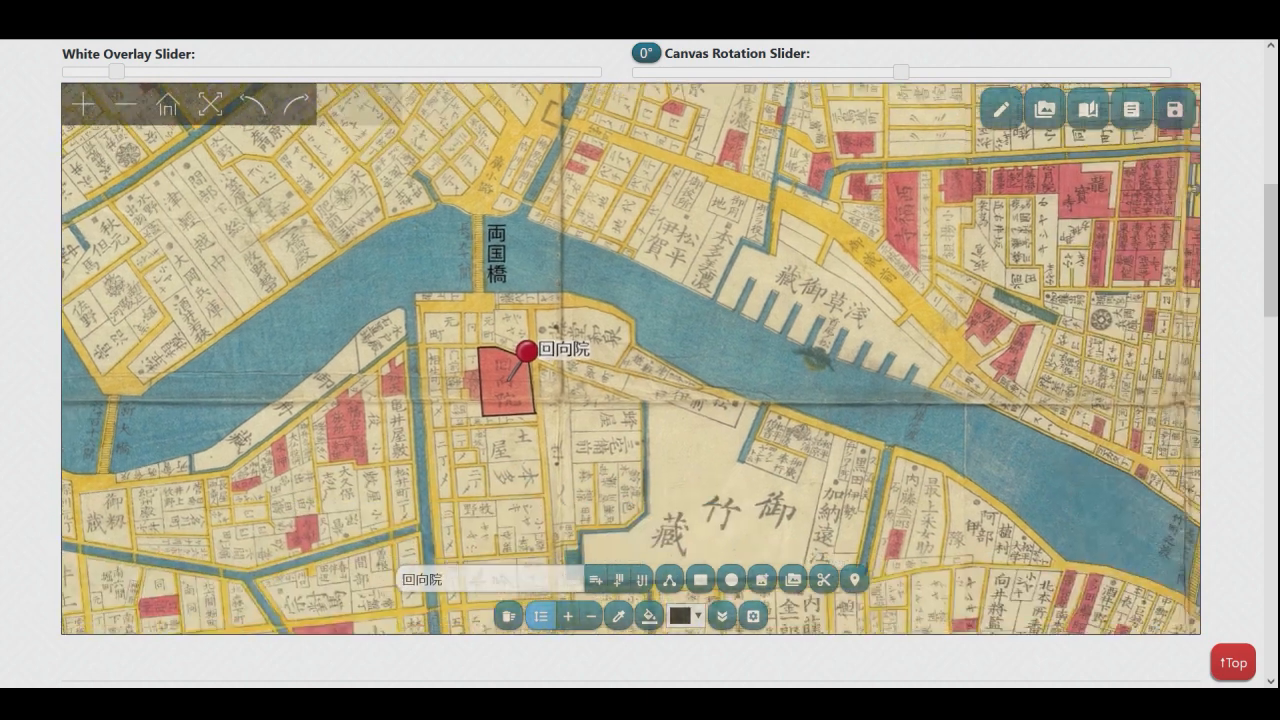
- Add the reading "Ekôin" as a second line below 回向院 in the pin's label
drag(545, 330, 602, 337)
scroll(719, 391, up, 3)
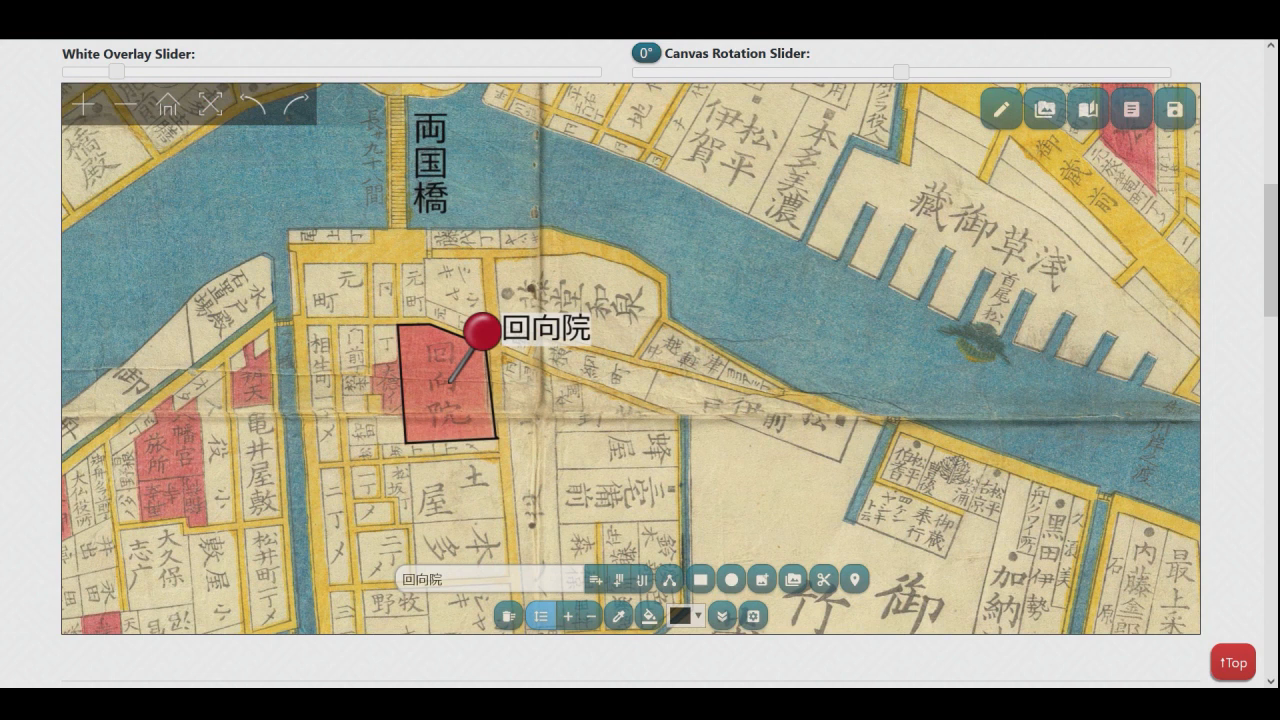
double_click(546, 329)
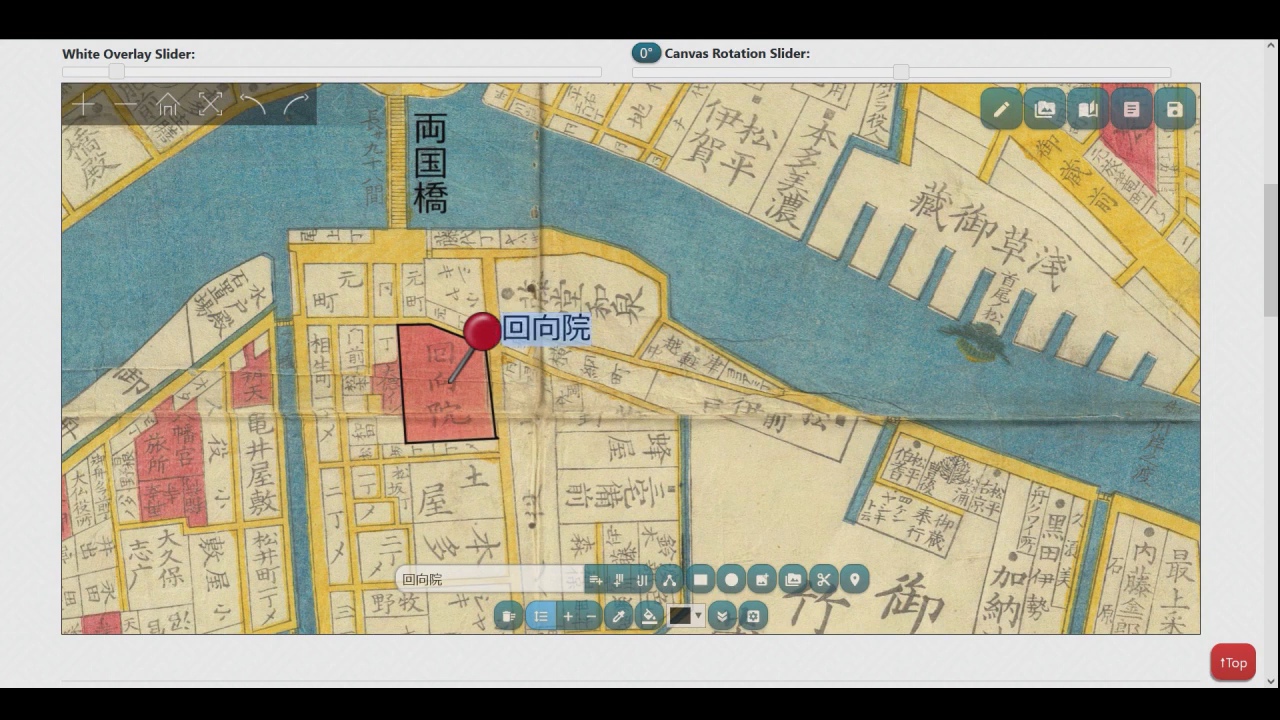
click(590, 329)
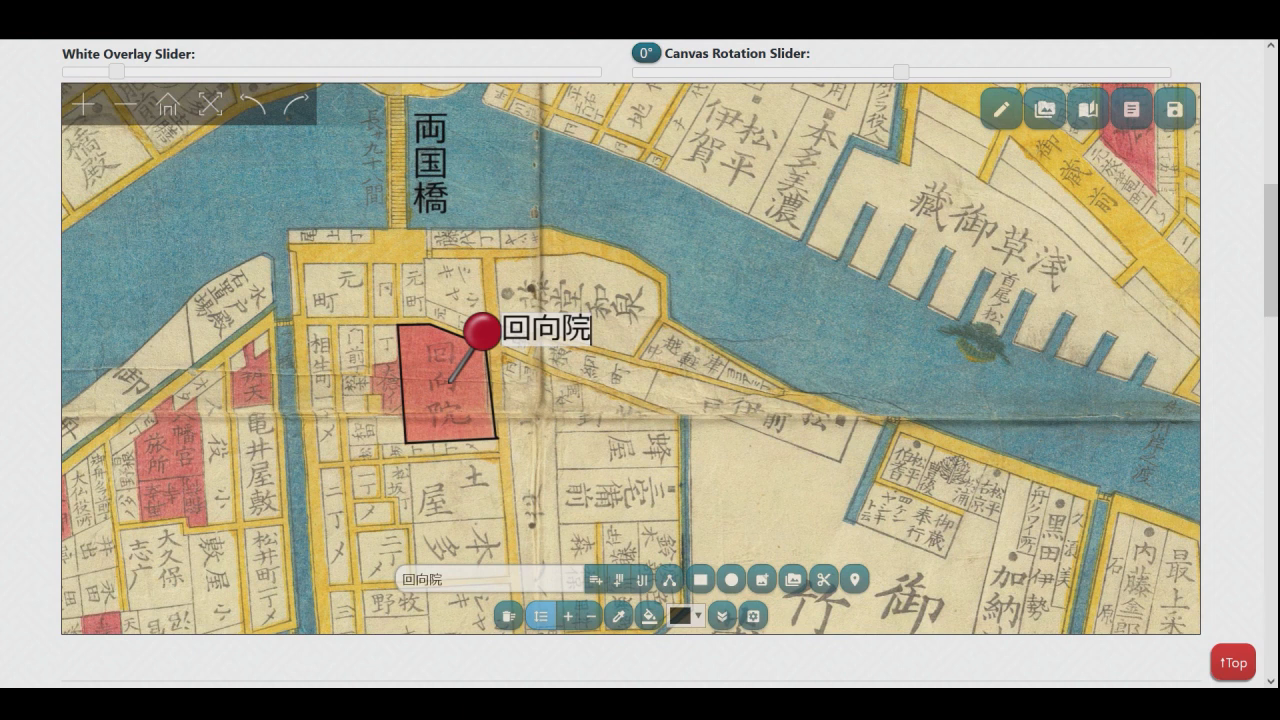
key(Return)
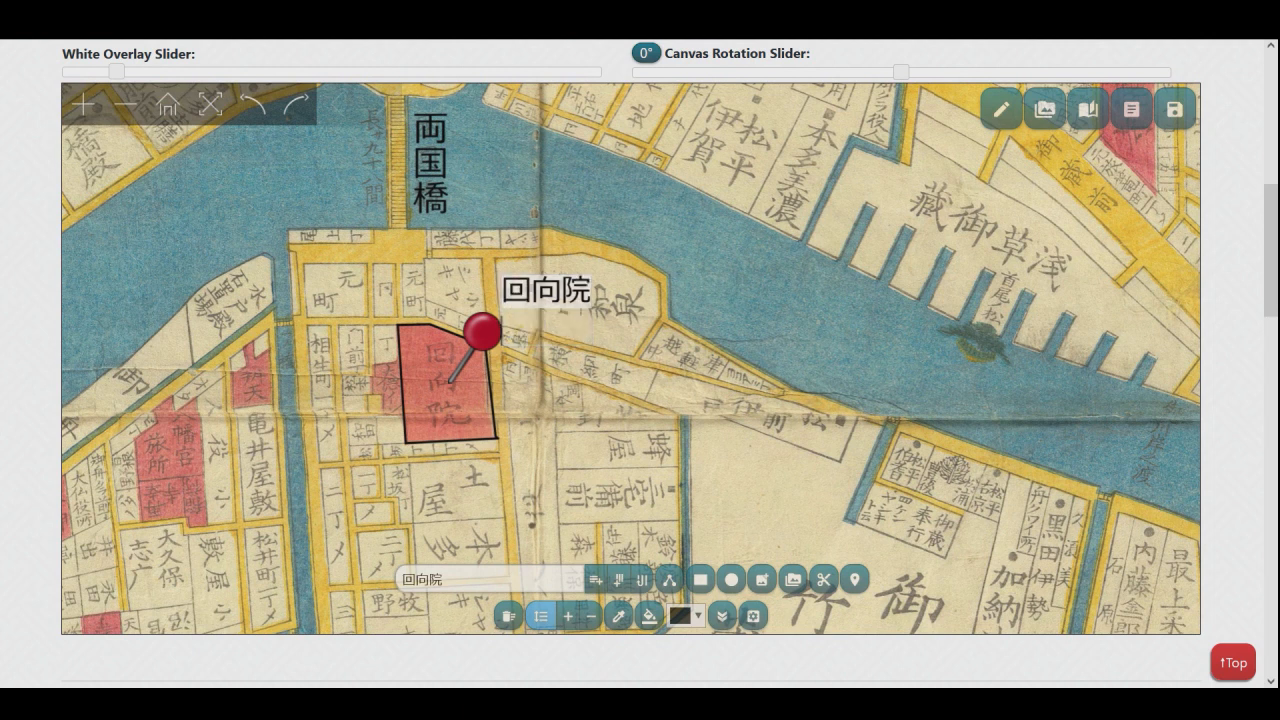
text(Ek)
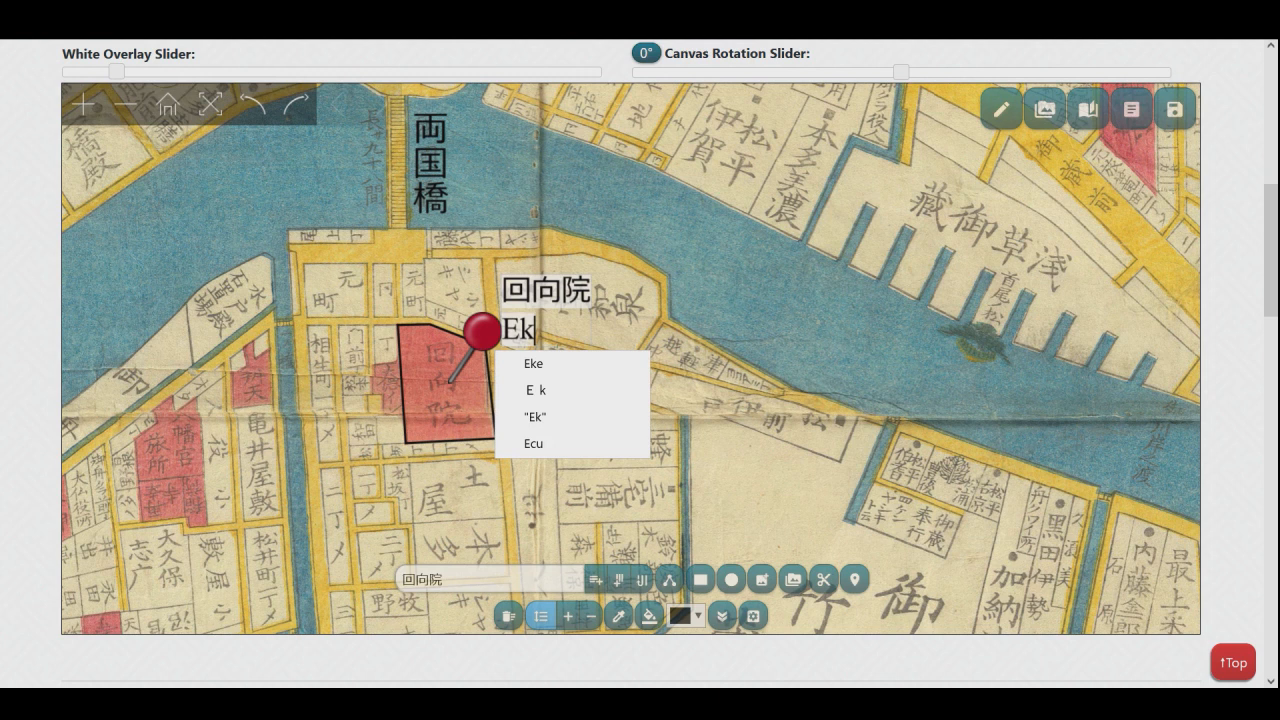
text(`)
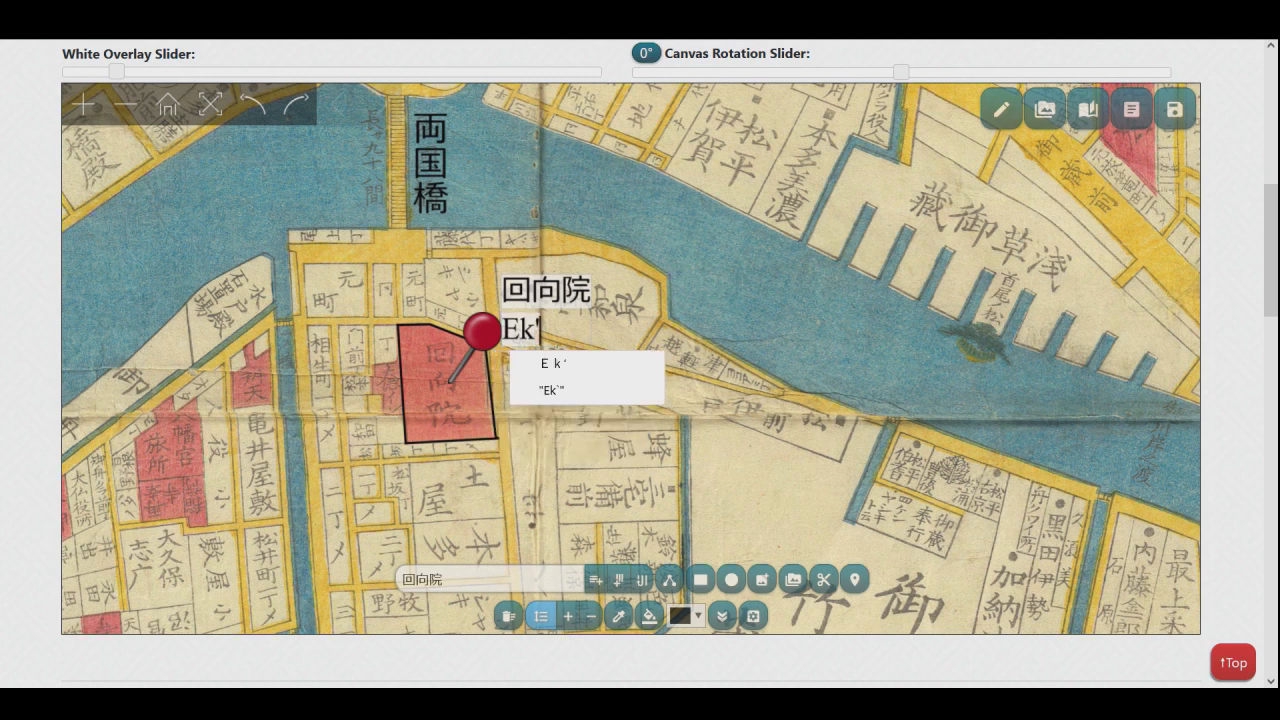
key(BackSpace)
key(Escape)
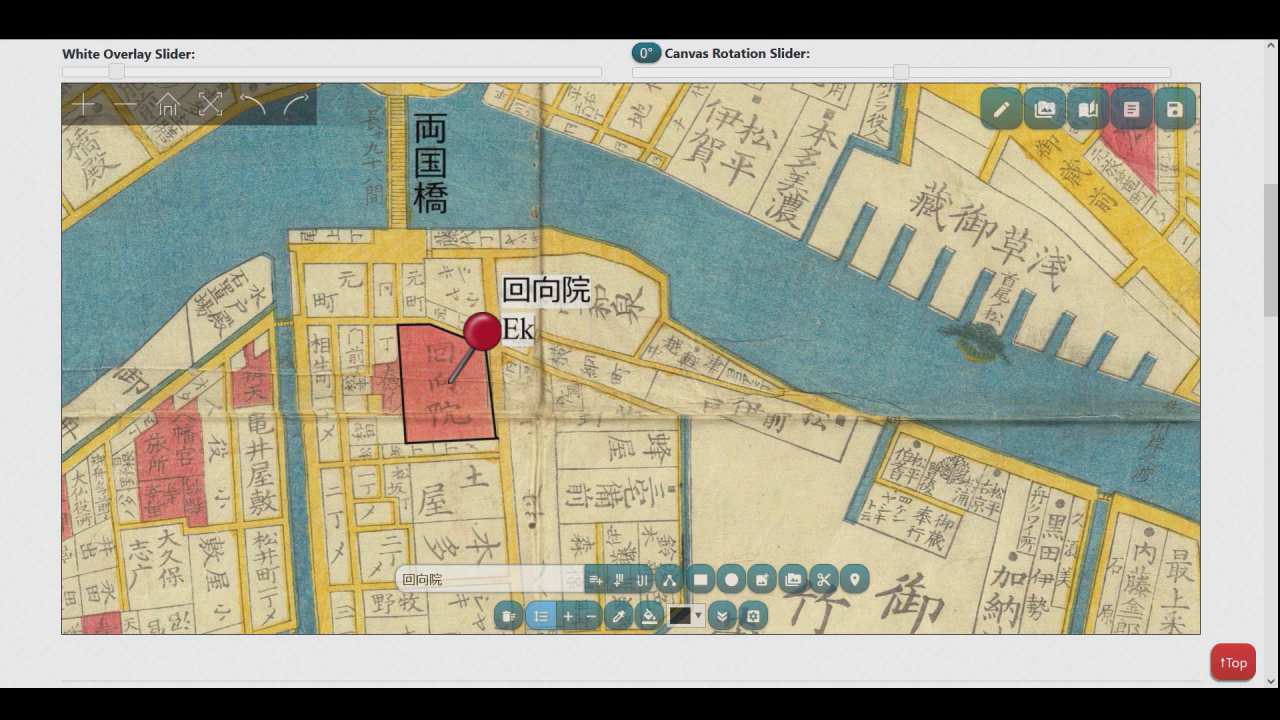
text(ôin)
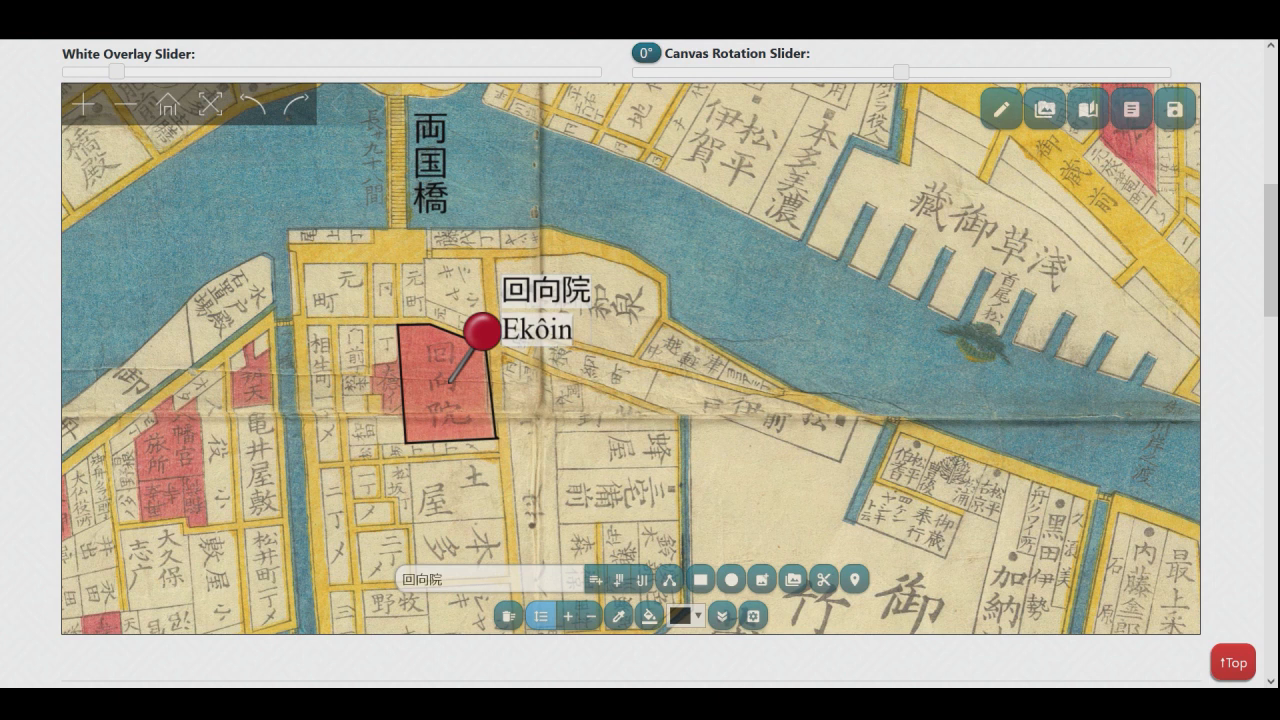
click(625, 335)
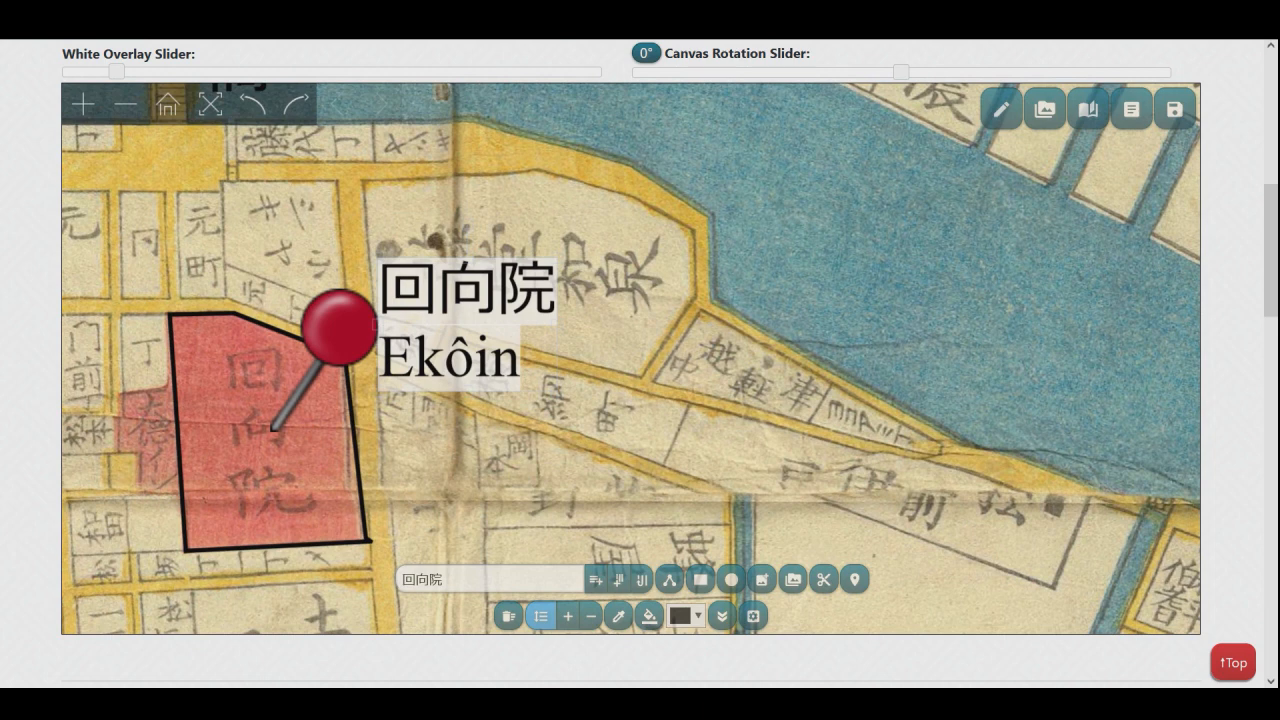
- Examine how the pin's two-line label appears on the map at different zoom levels
drag(624, 400, 688, 380)
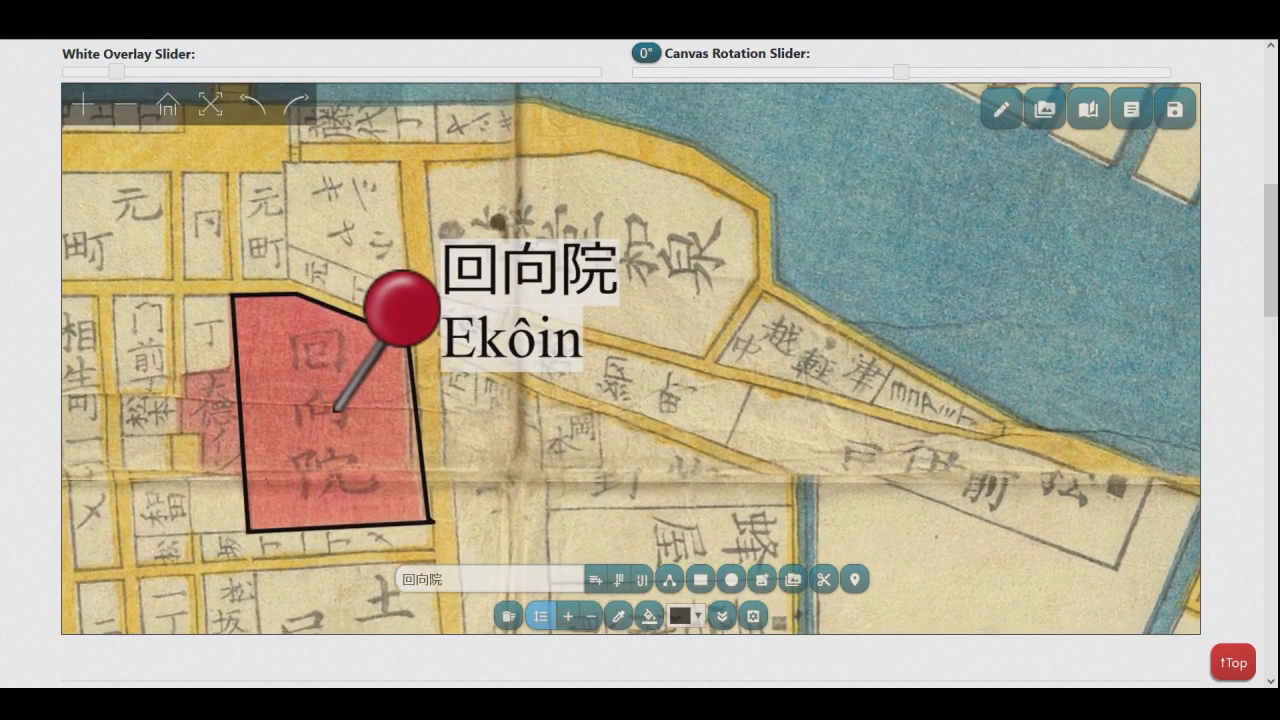
scroll(688, 380, down, 3)
scroll(688, 395, down, 3)
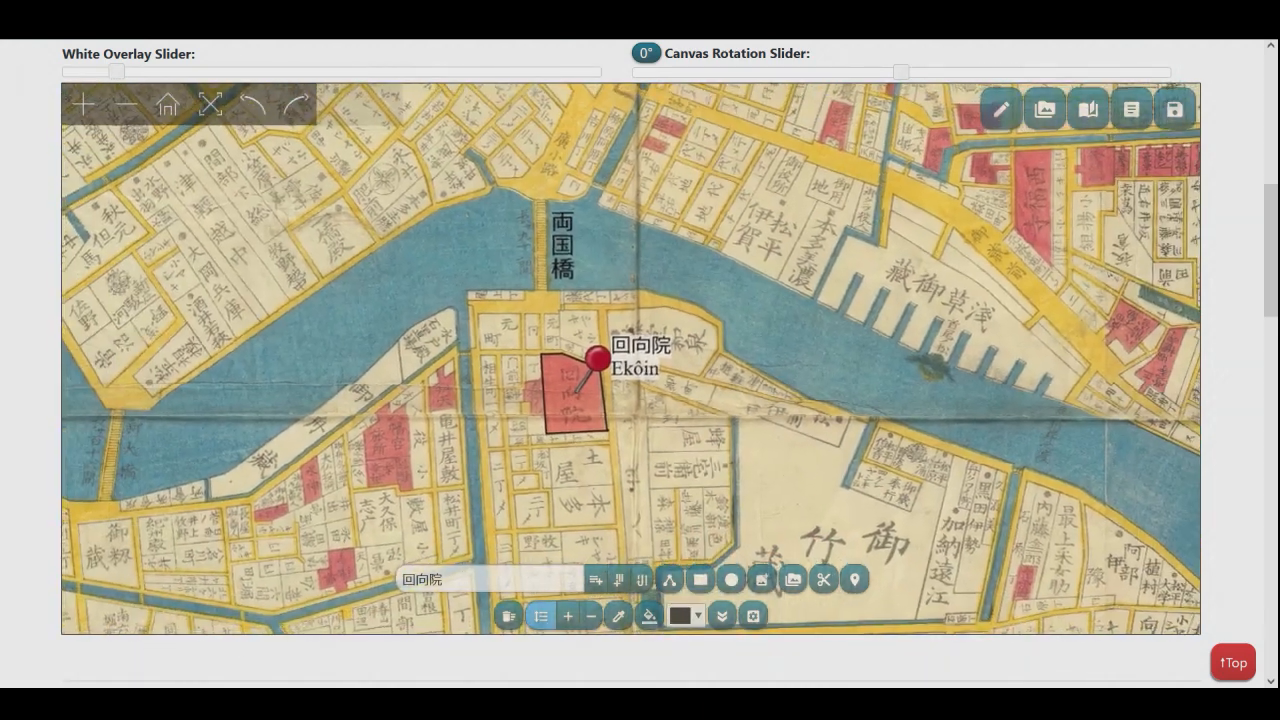
drag(688, 395, 580, 425)
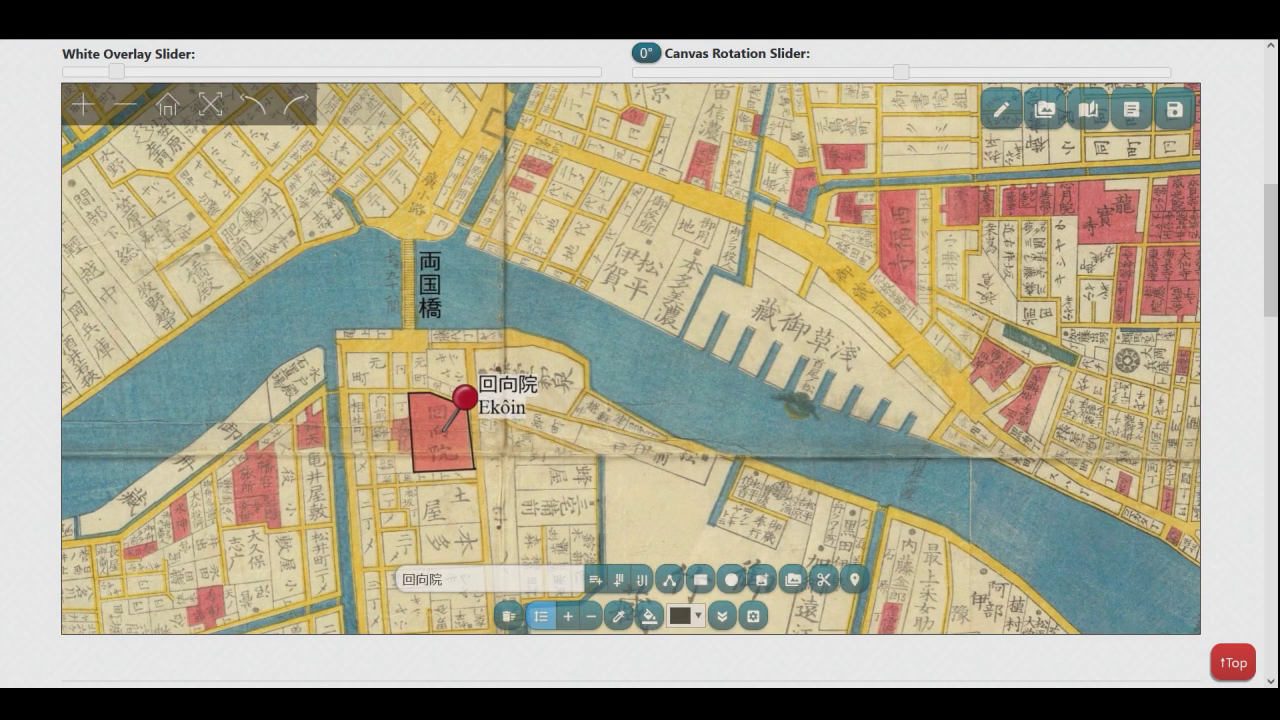
scroll(465, 498, up, 3)
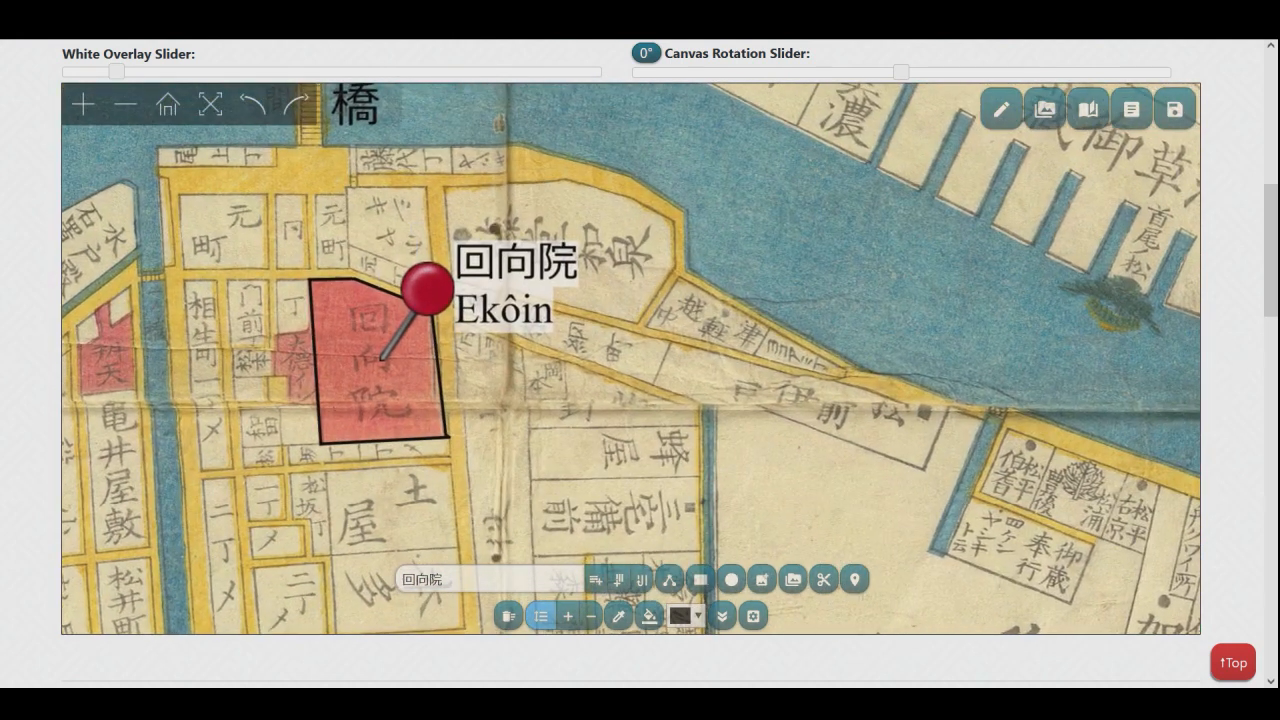
click(425, 292)
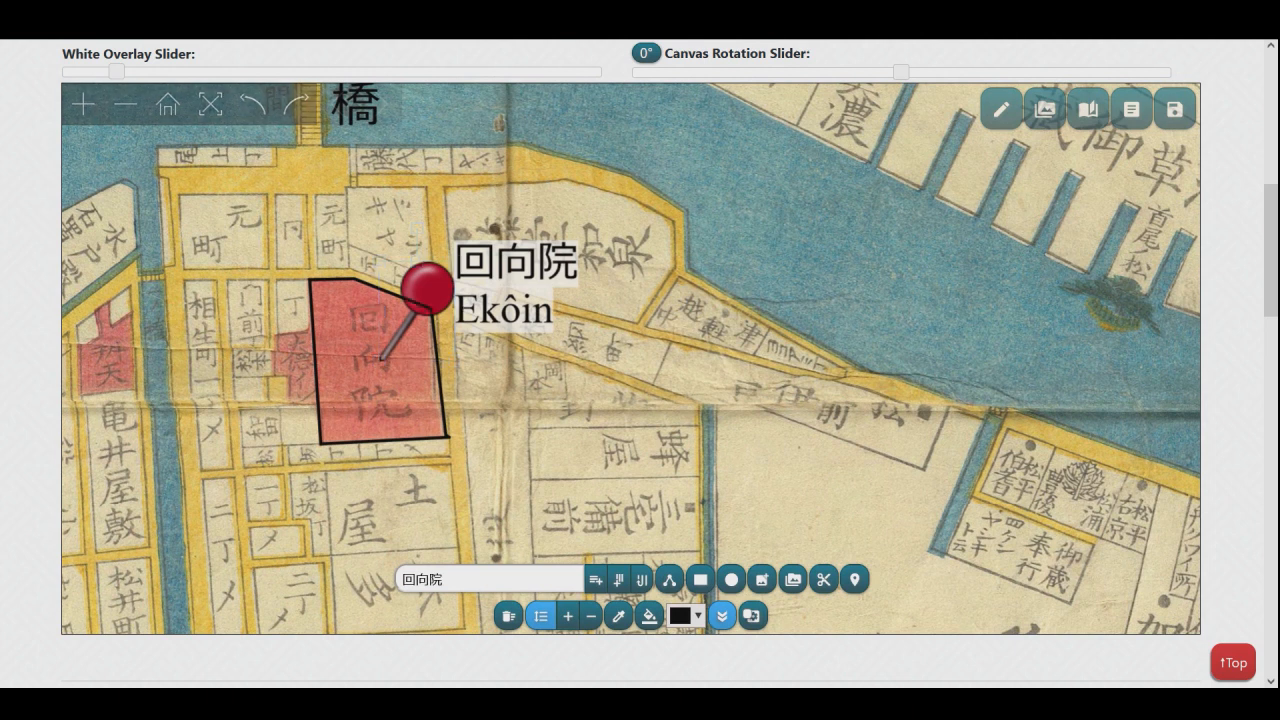
drag(520, 450, 680, 408)
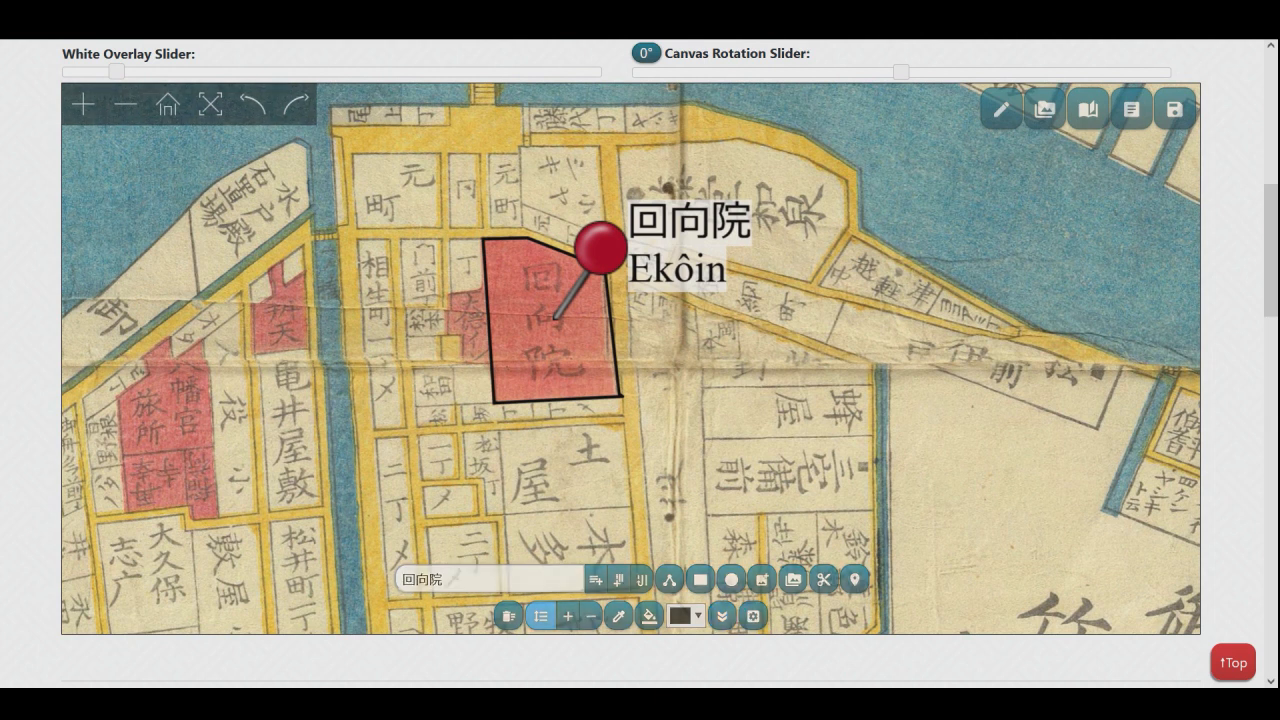
drag(720, 400, 551, 484)
scroll(749, 472, down, 3)
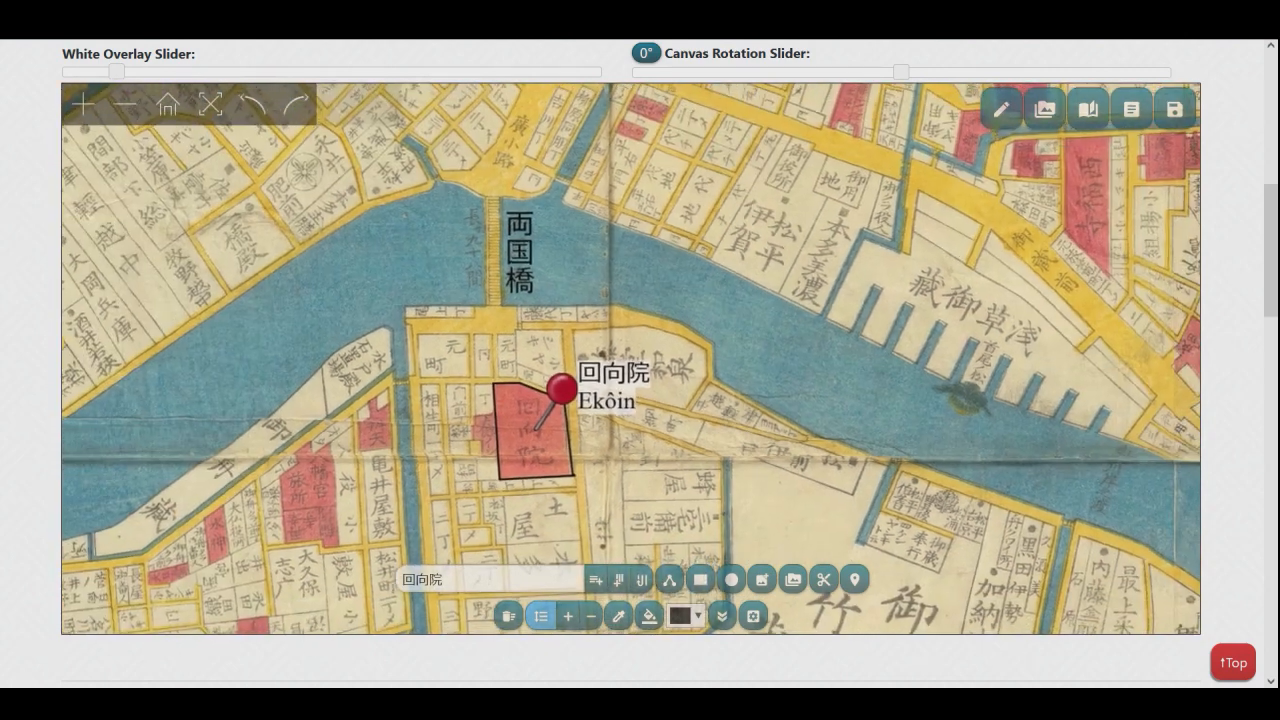
- Draw a filled black rectangle covering the bridge beside the 両国橋 label
drag(749, 472, 739, 368)
scroll(520, 250, up, 3)
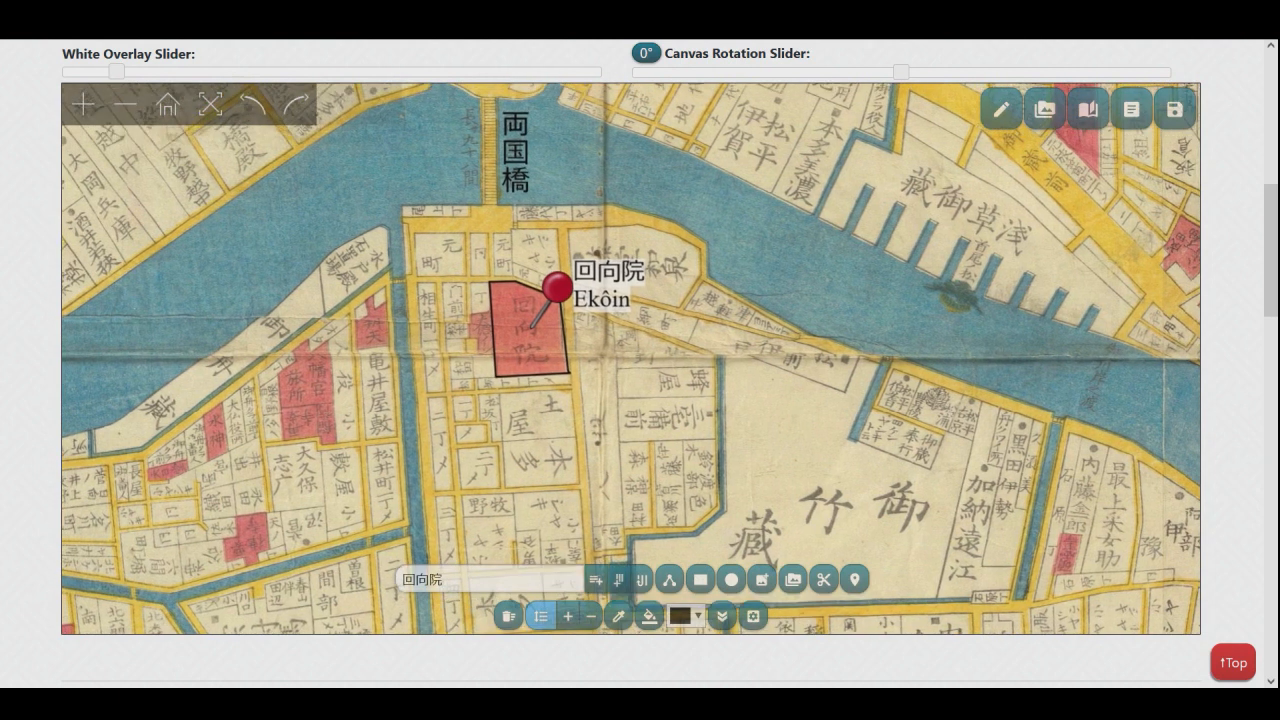
drag(520, 250, 569, 454)
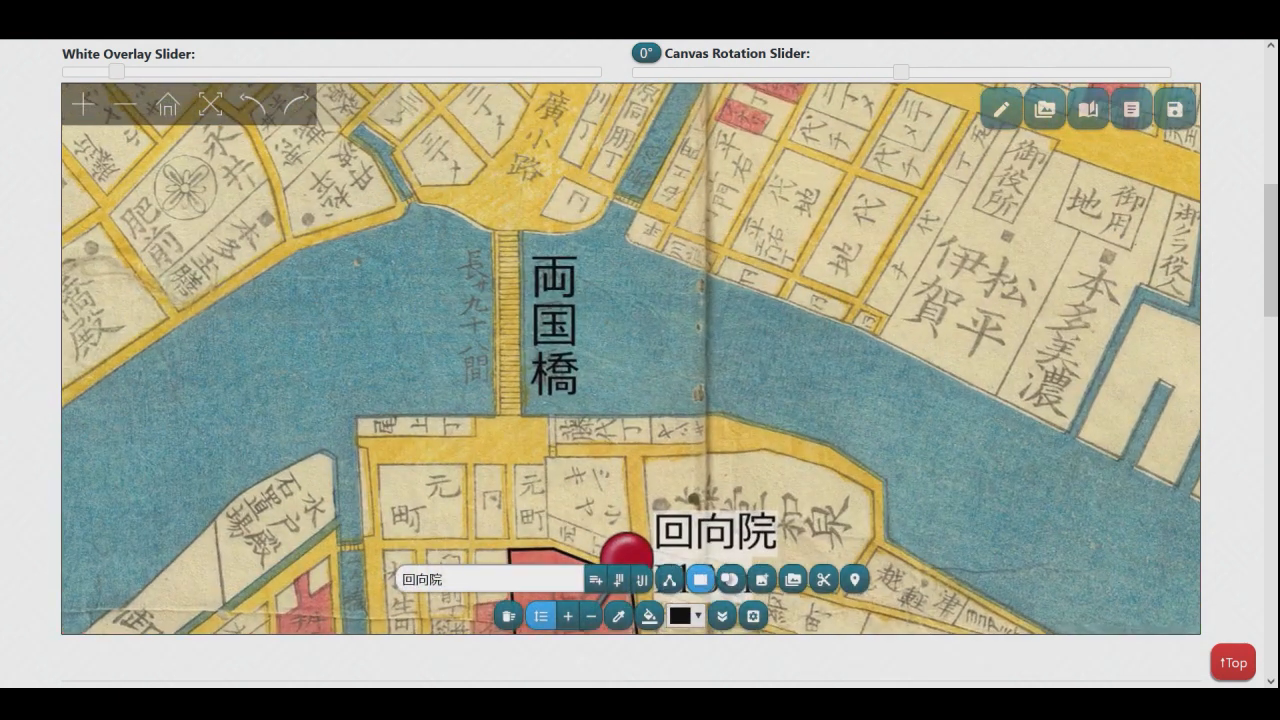
click(730, 579)
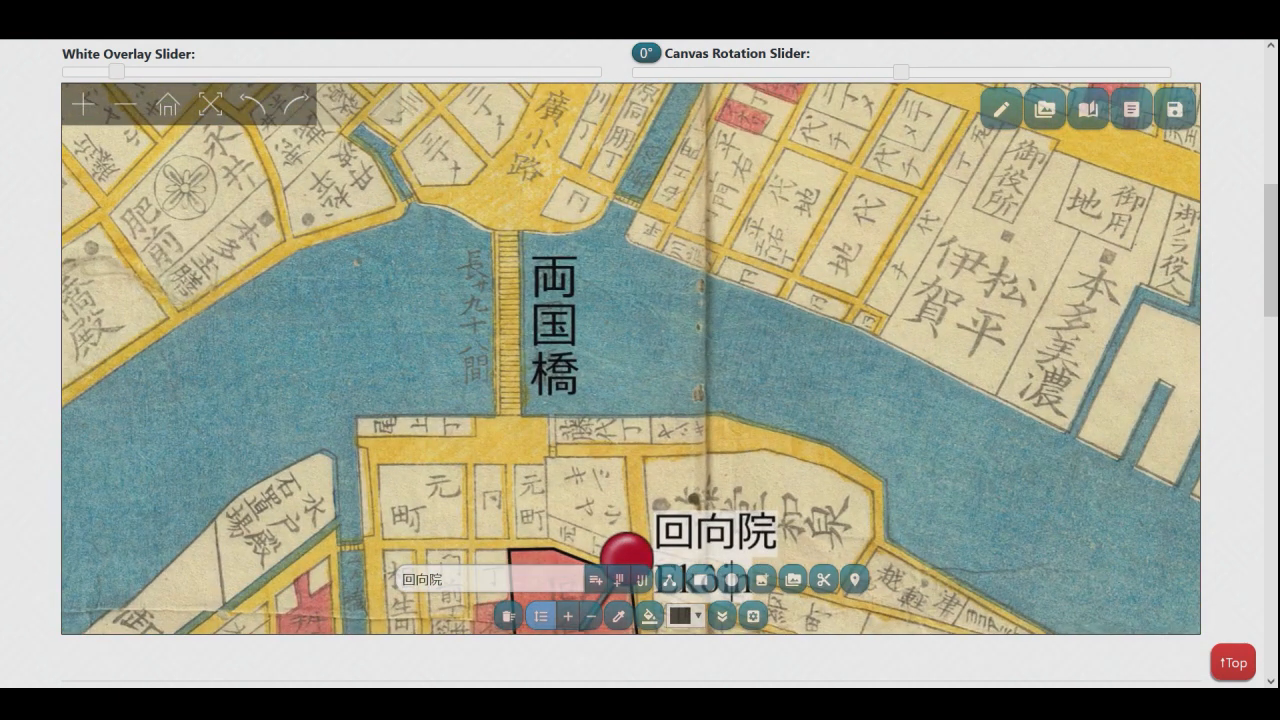
drag(526, 226, 491, 417)
scroll(493, 415, up, 4)
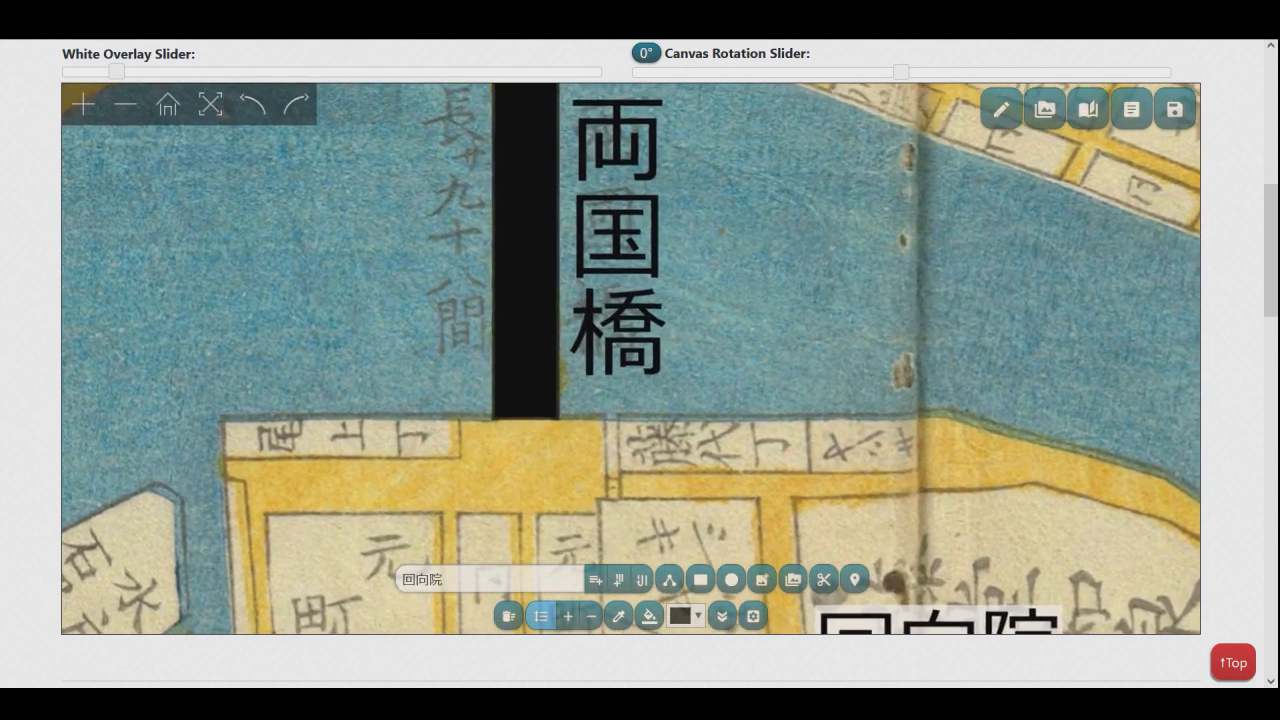
- Fill the black bridge rectangle beside 両国橋 with the translucent color sampled from the shape covering 回向院
click(514, 396)
scroll(703, 270, down, 3)
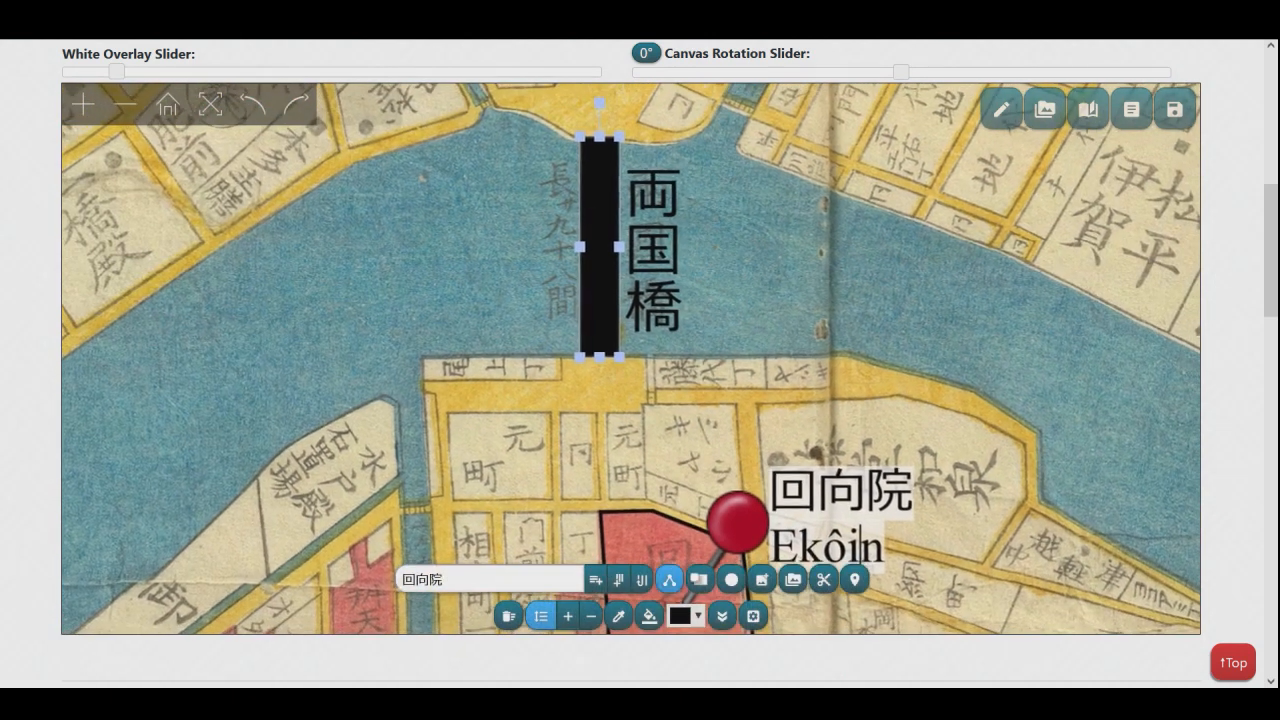
click(665, 545)
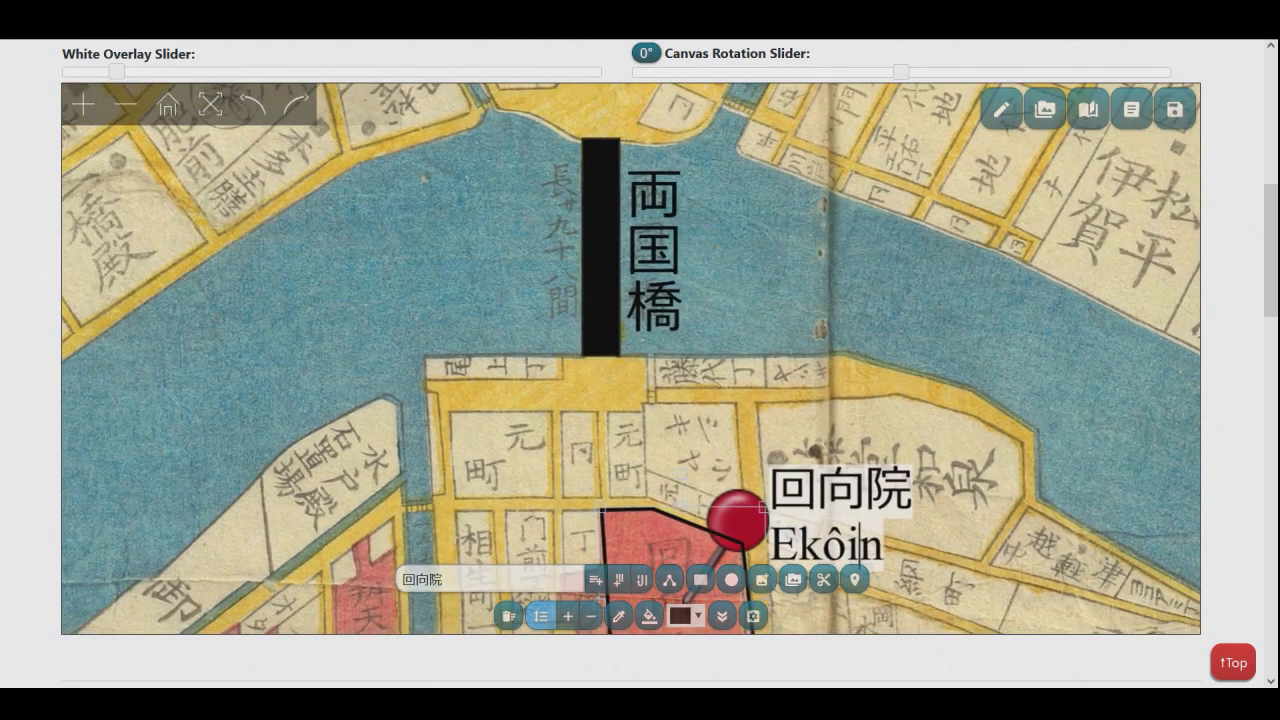
click(618, 616)
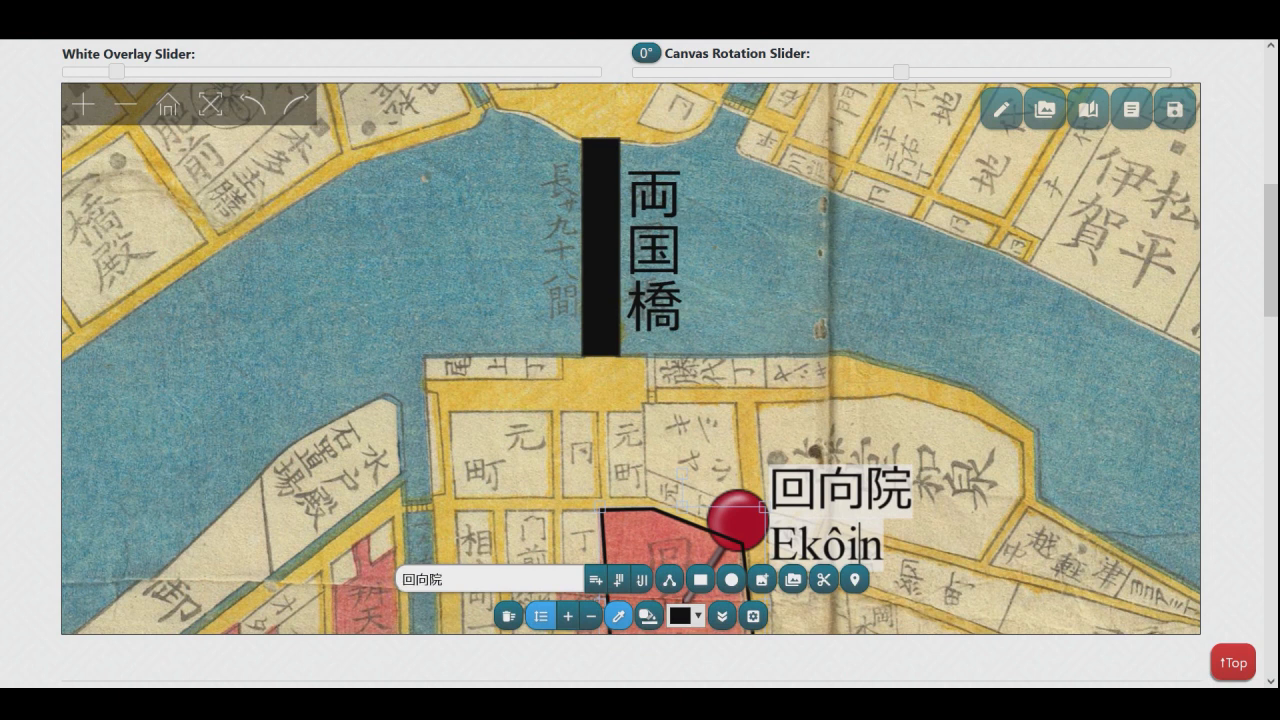
click(649, 616)
click(618, 616)
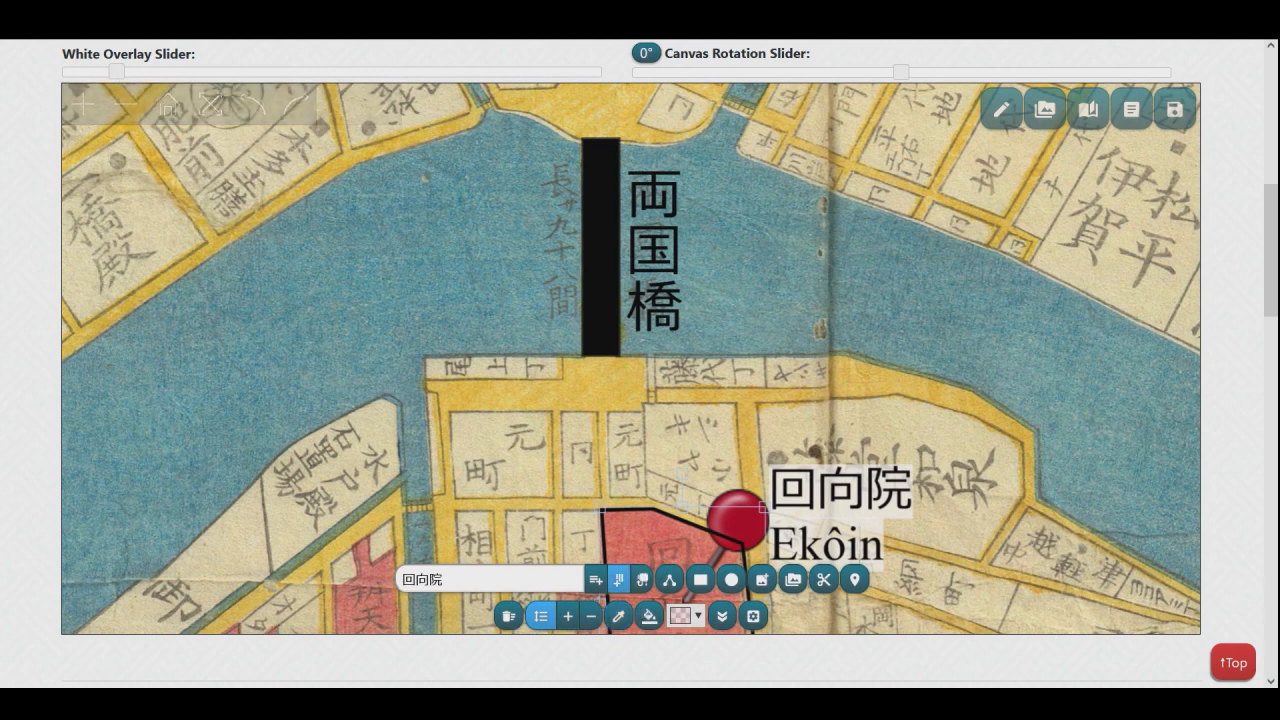
click(601, 262)
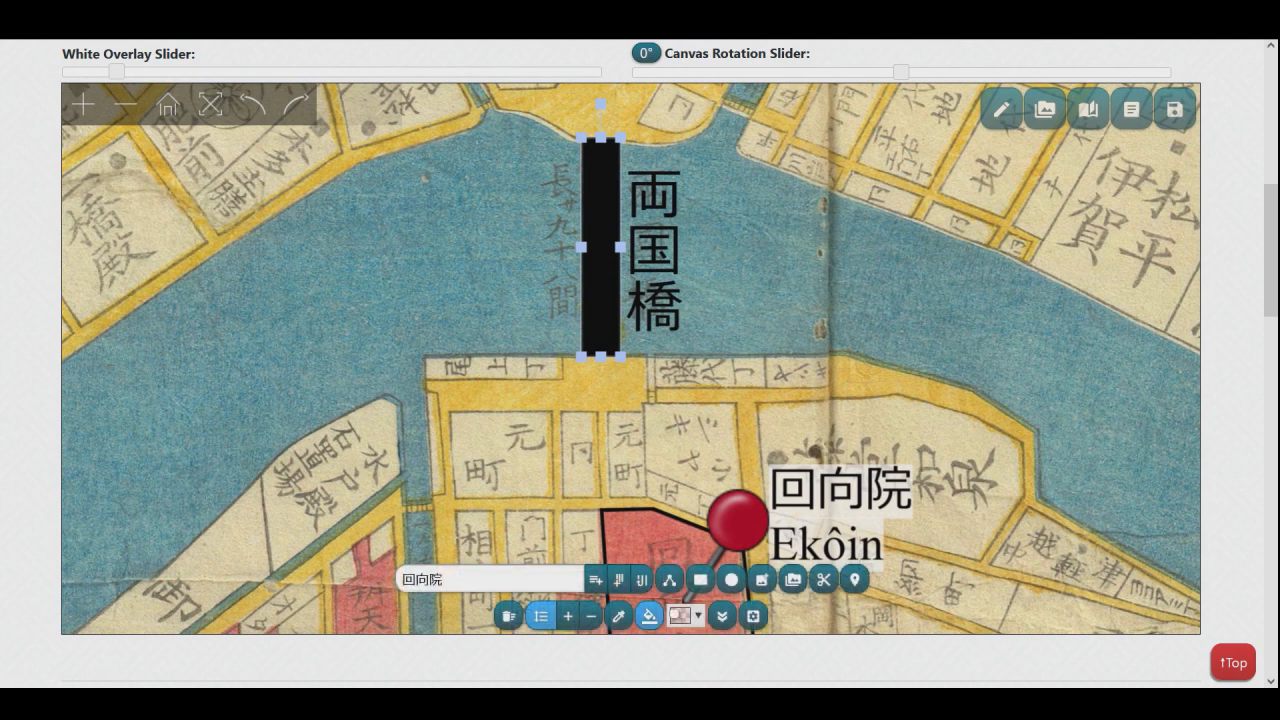
click(649, 616)
drag(760, 280, 603, 366)
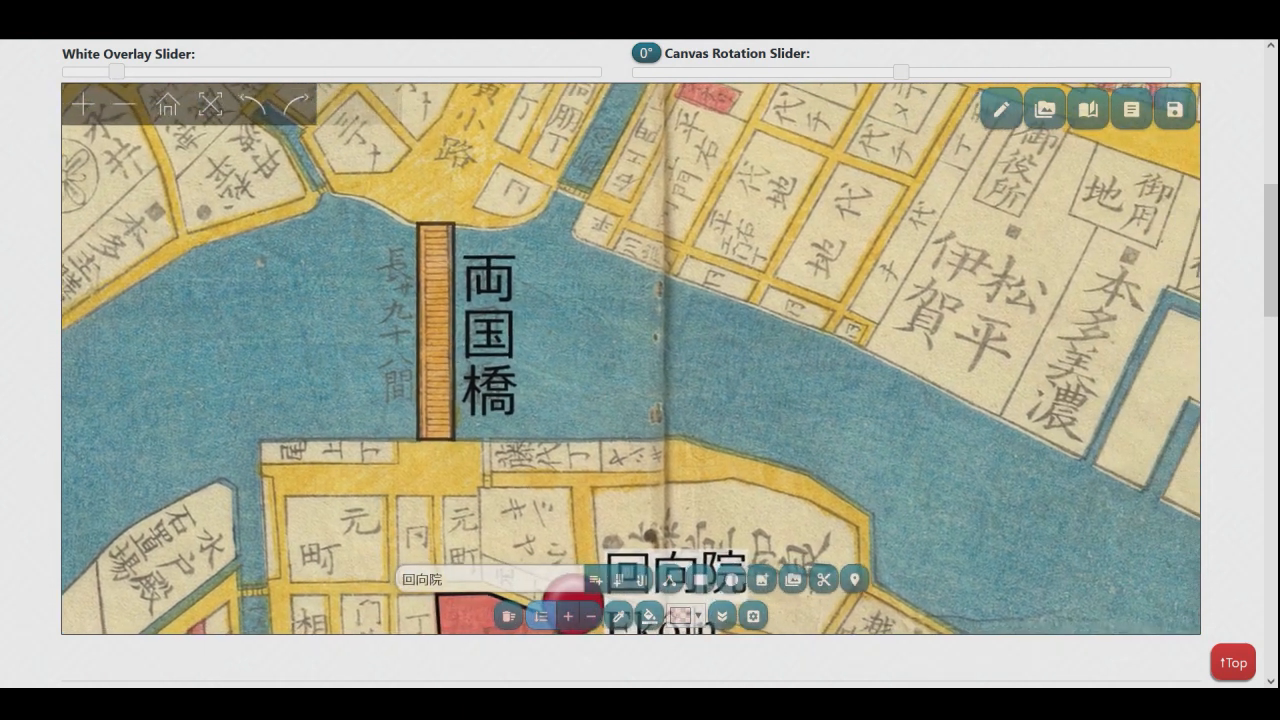
- Change the fill color of the bridge rectangle beside 両国橋 to a translucent blue
click(437, 345)
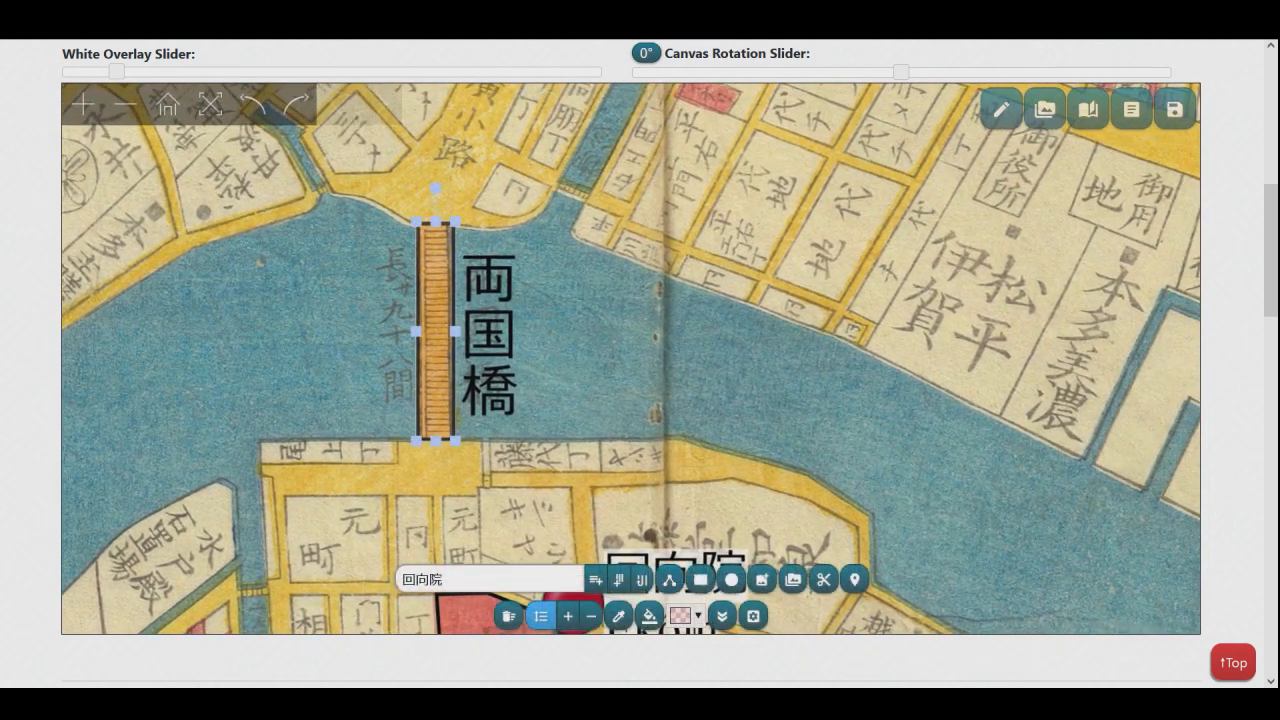
click(684, 616)
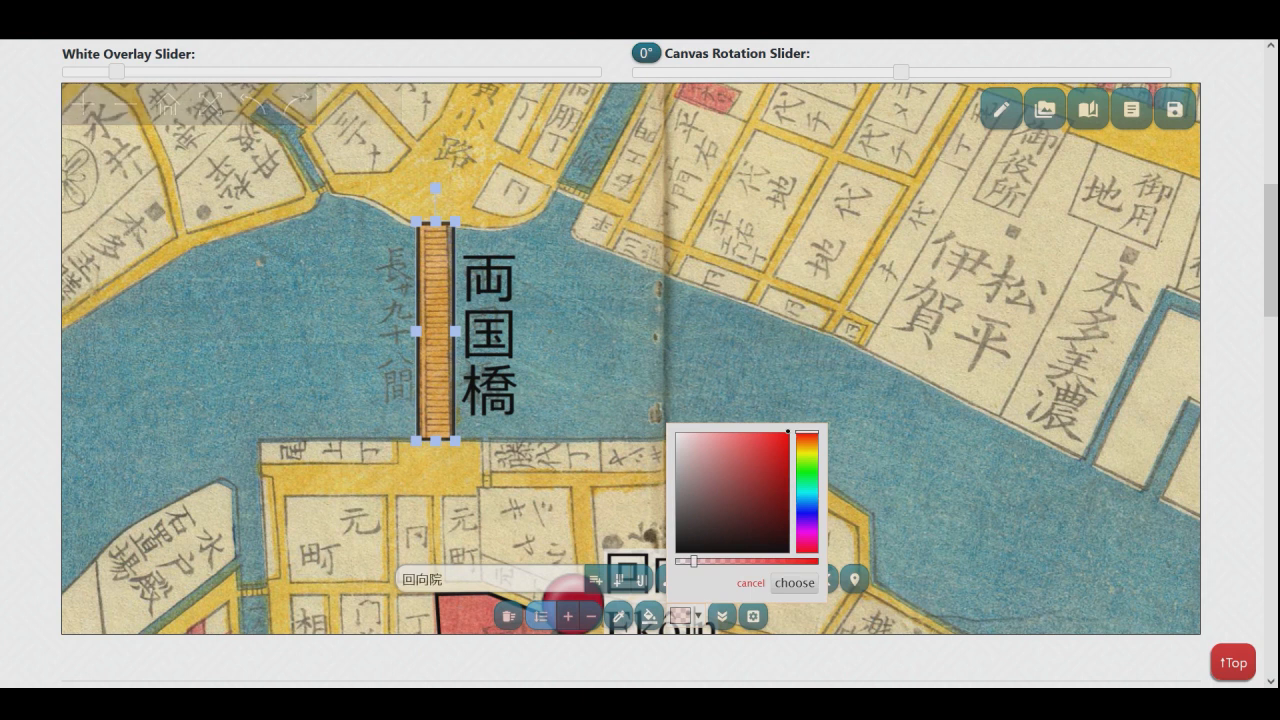
click(807, 511)
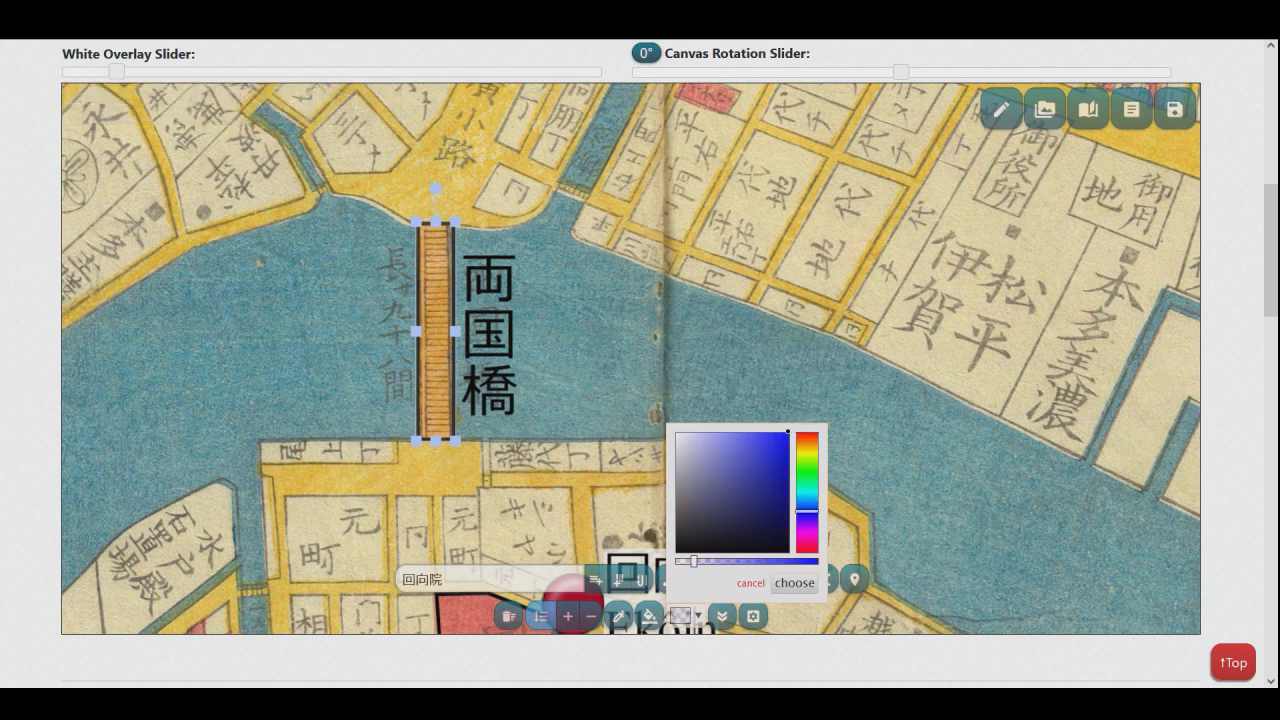
click(794, 583)
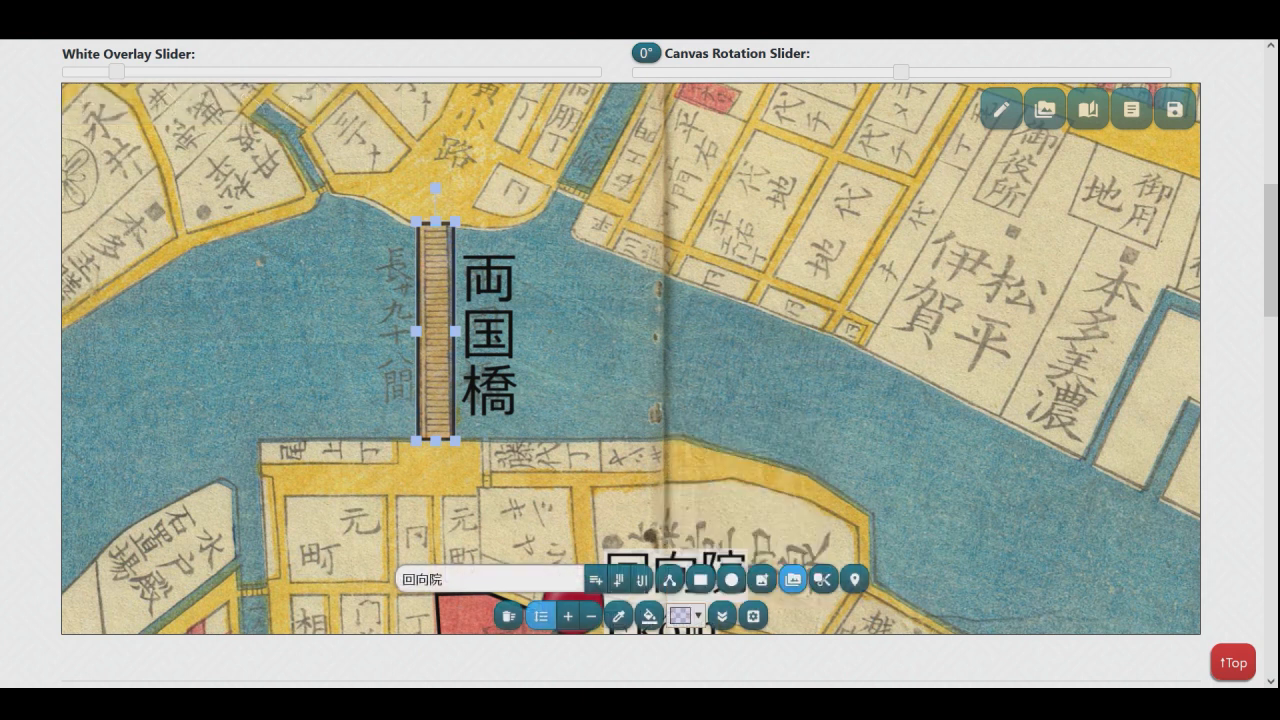
drag(780, 520, 799, 419)
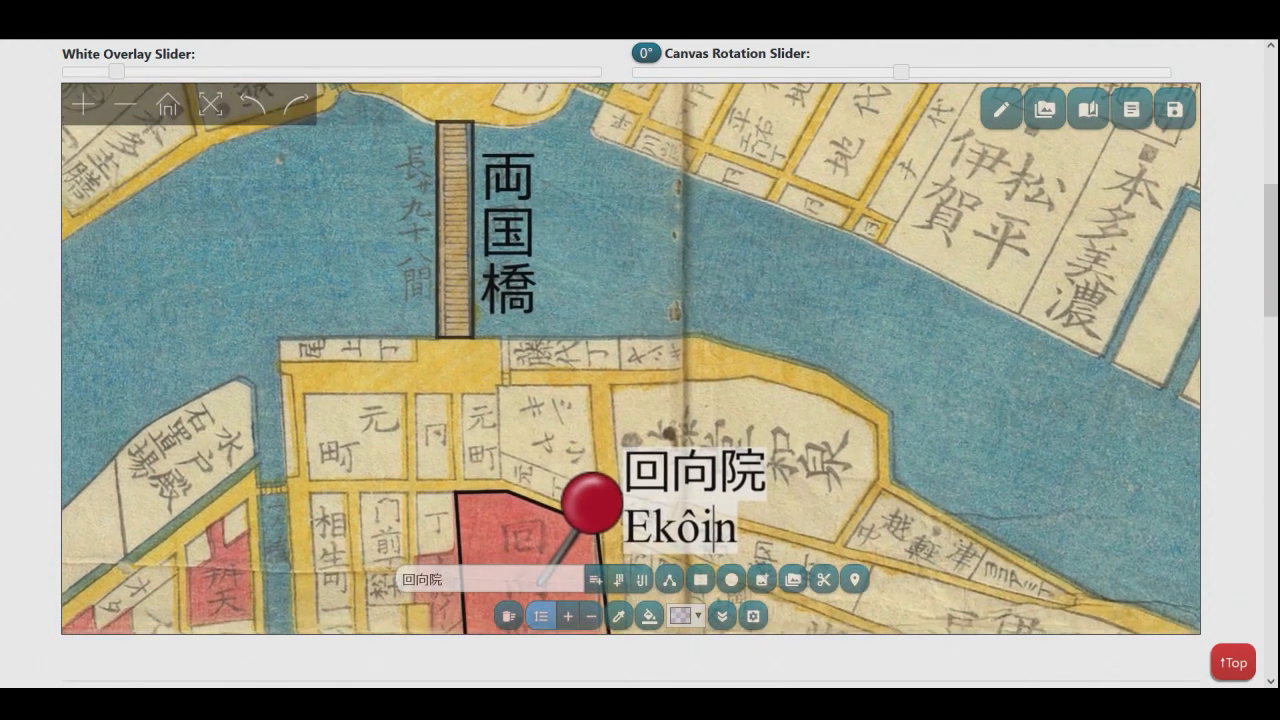
drag(715, 527, 695, 612)
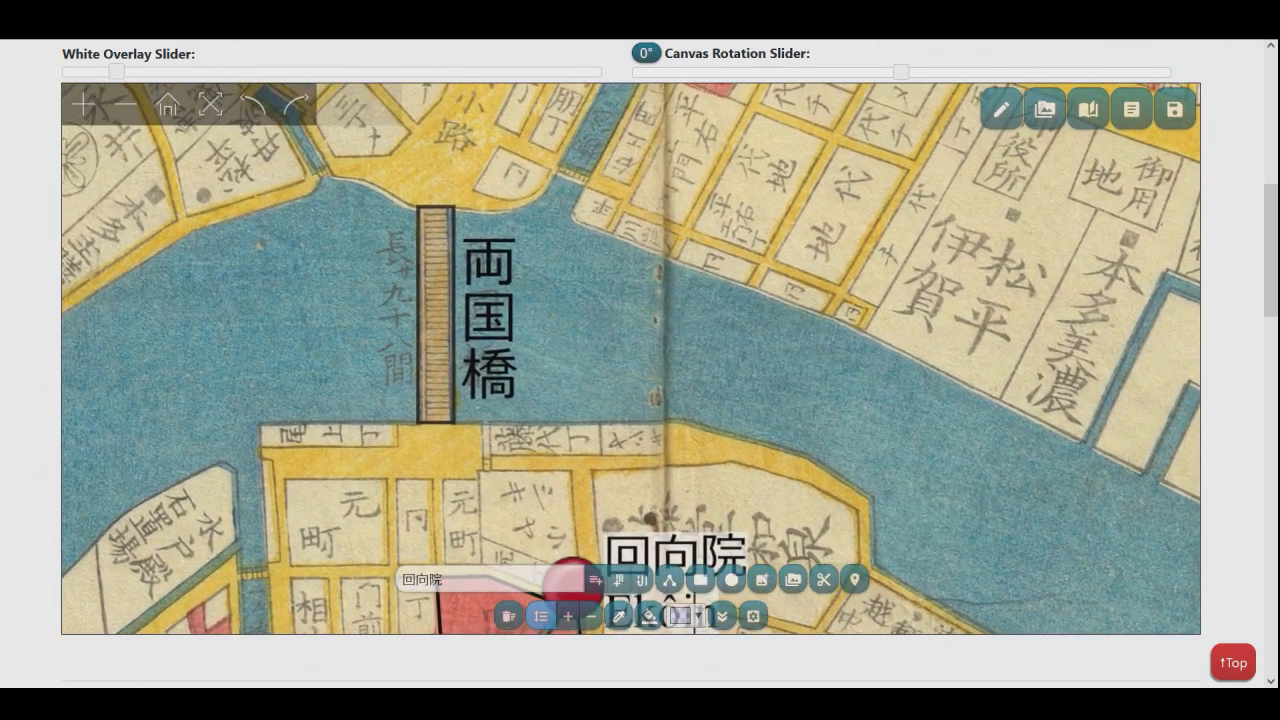
- Draw a translucent blue circle on the map above 御竹蔵 and remove it
scroll(586, 283, down, 5)
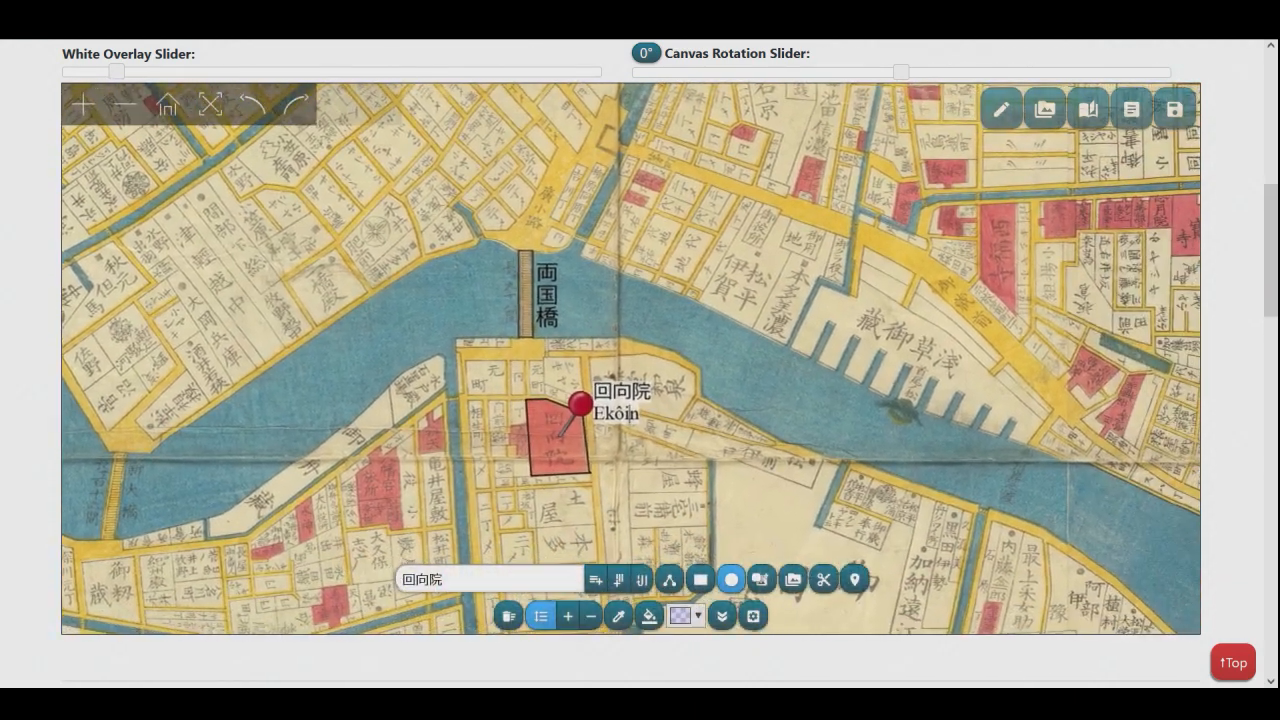
drag(628, 413, 644, 324)
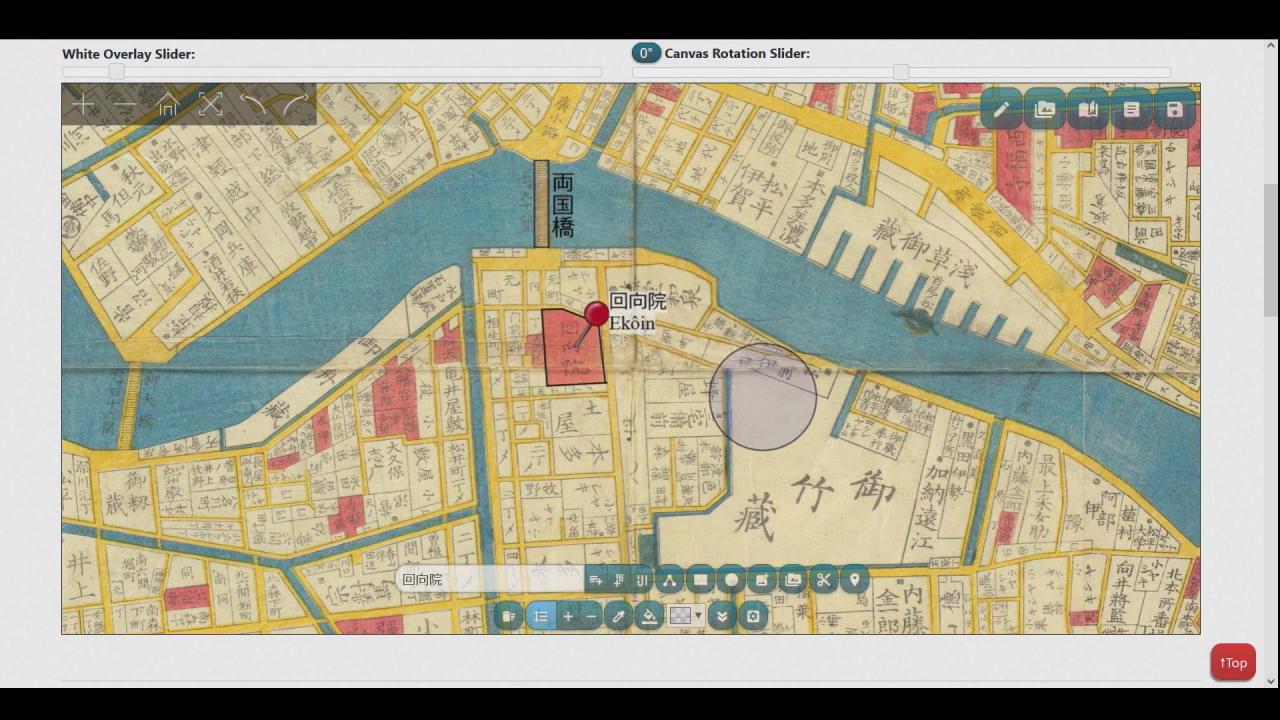
scroll(755, 388, up, 3)
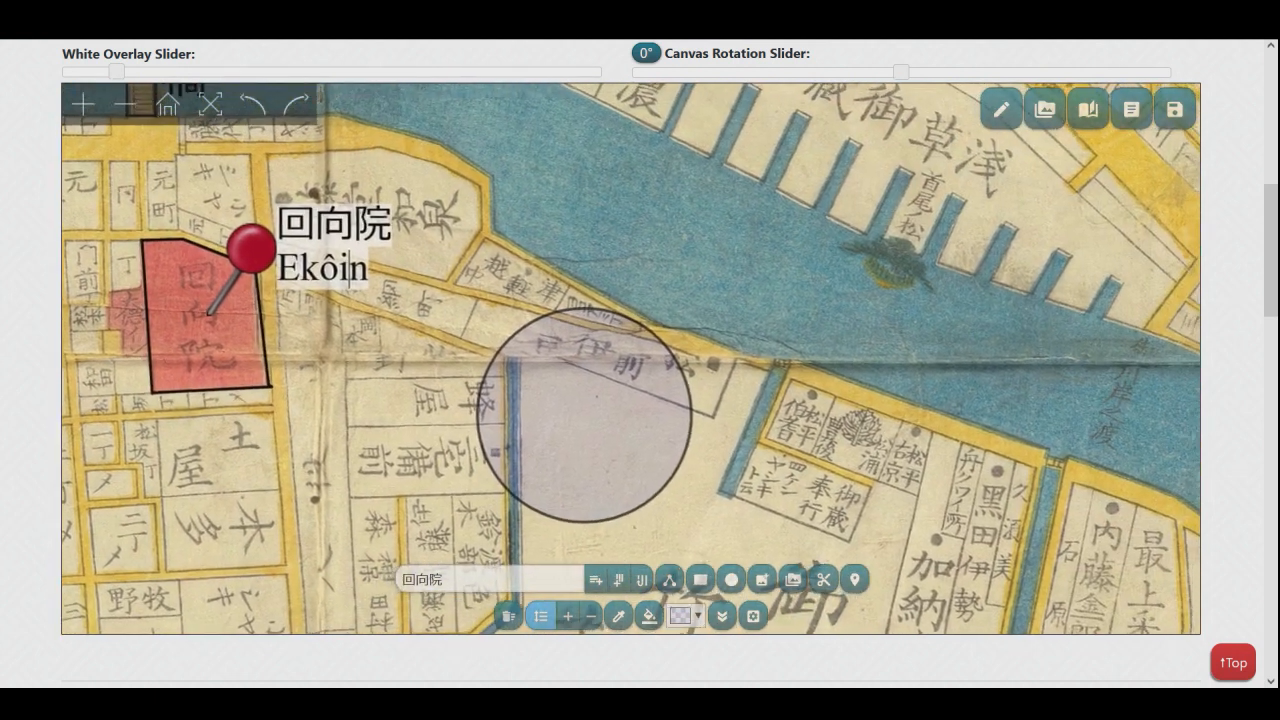
click(585, 425)
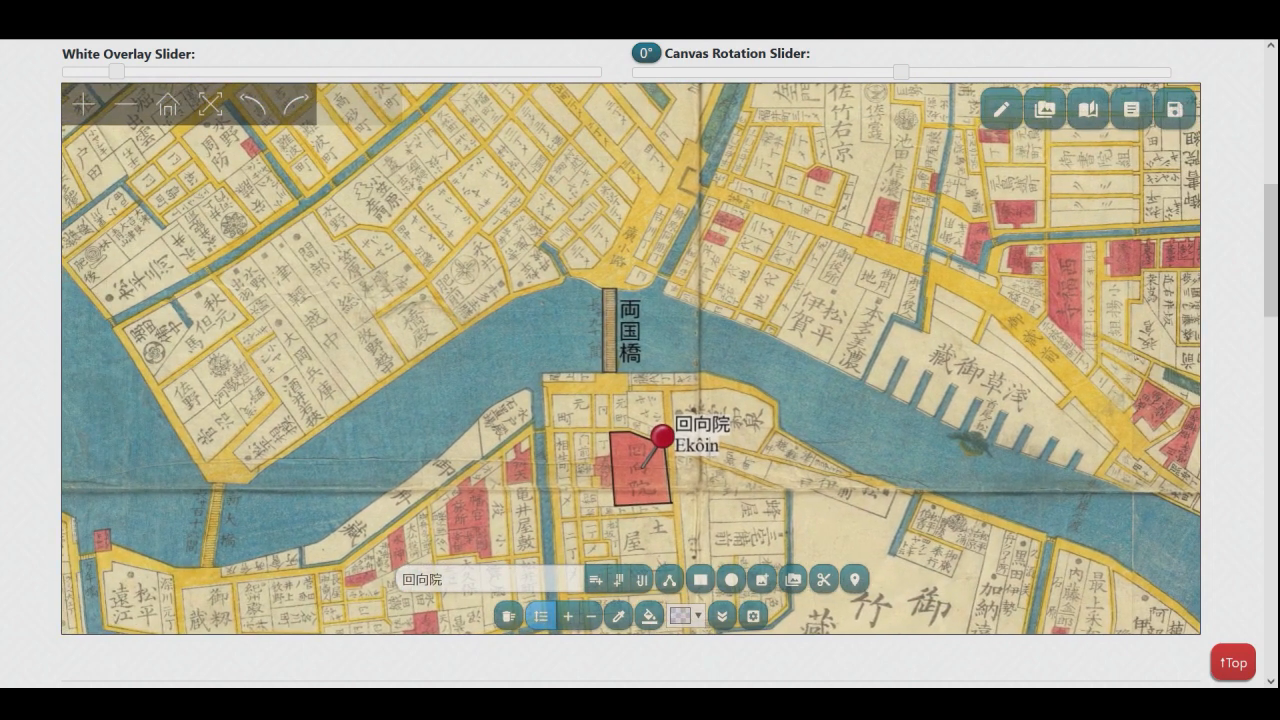
- Clip a roughly square image segment around the large gold crest in the 御城 castle grounds
drag(279, 504, 331, 454)
scroll(331, 454, down, 5)
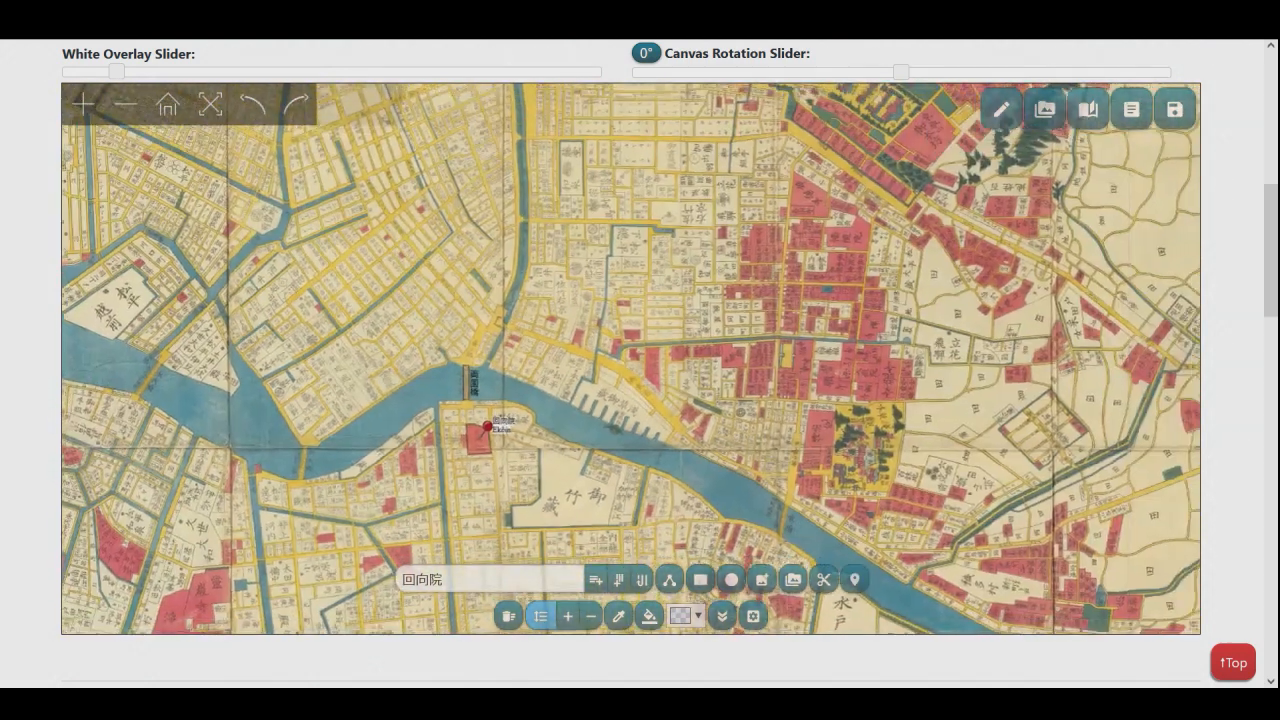
scroll(690, 292, down, 2)
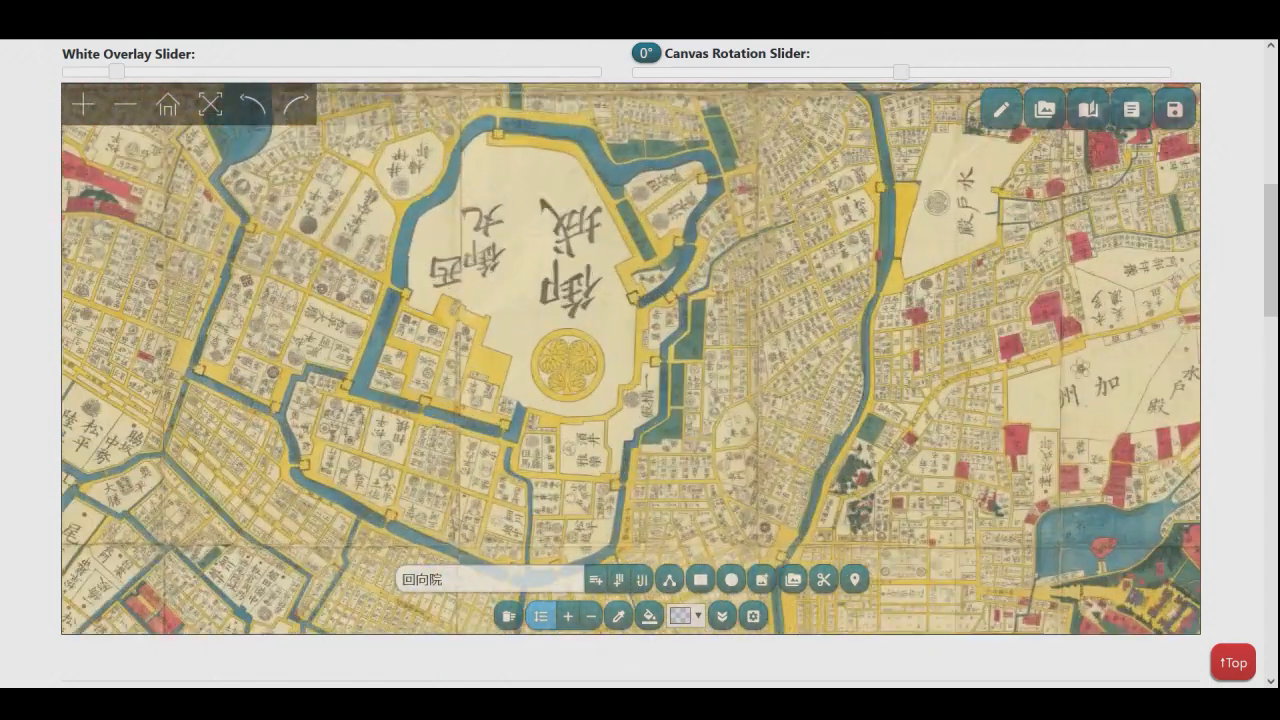
scroll(560, 270, up, 2)
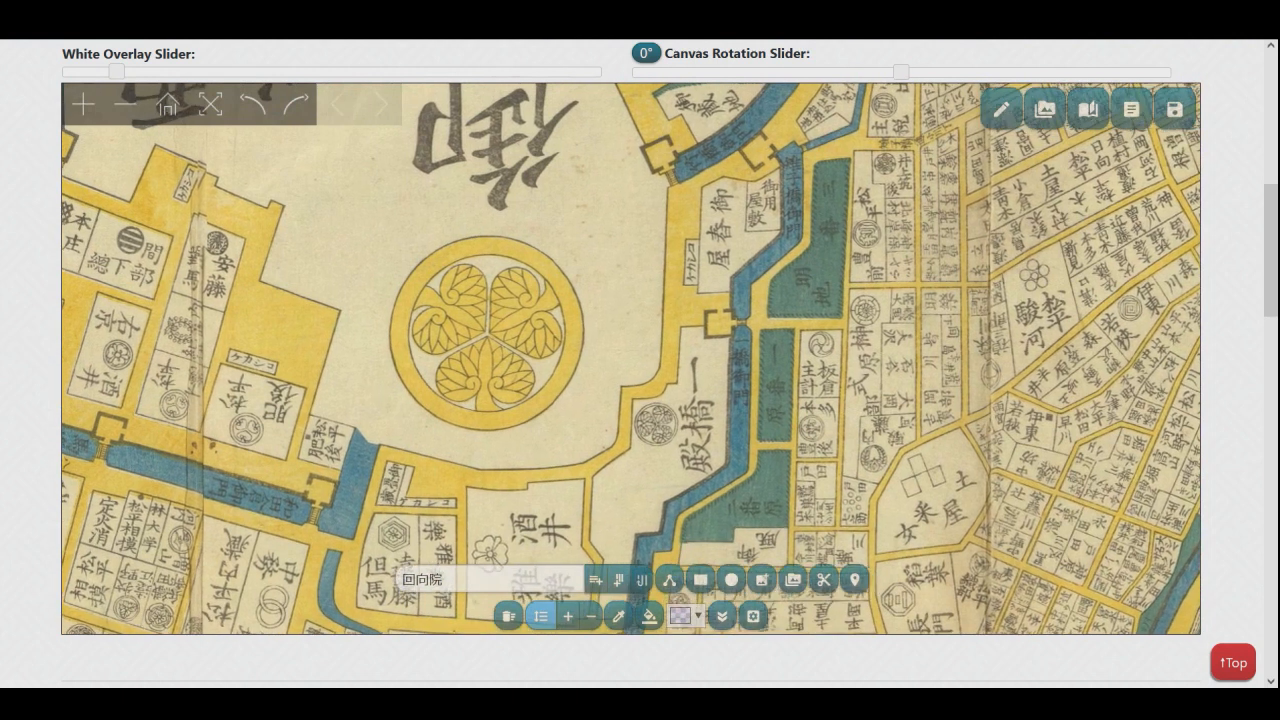
drag(560, 330, 630, 328)
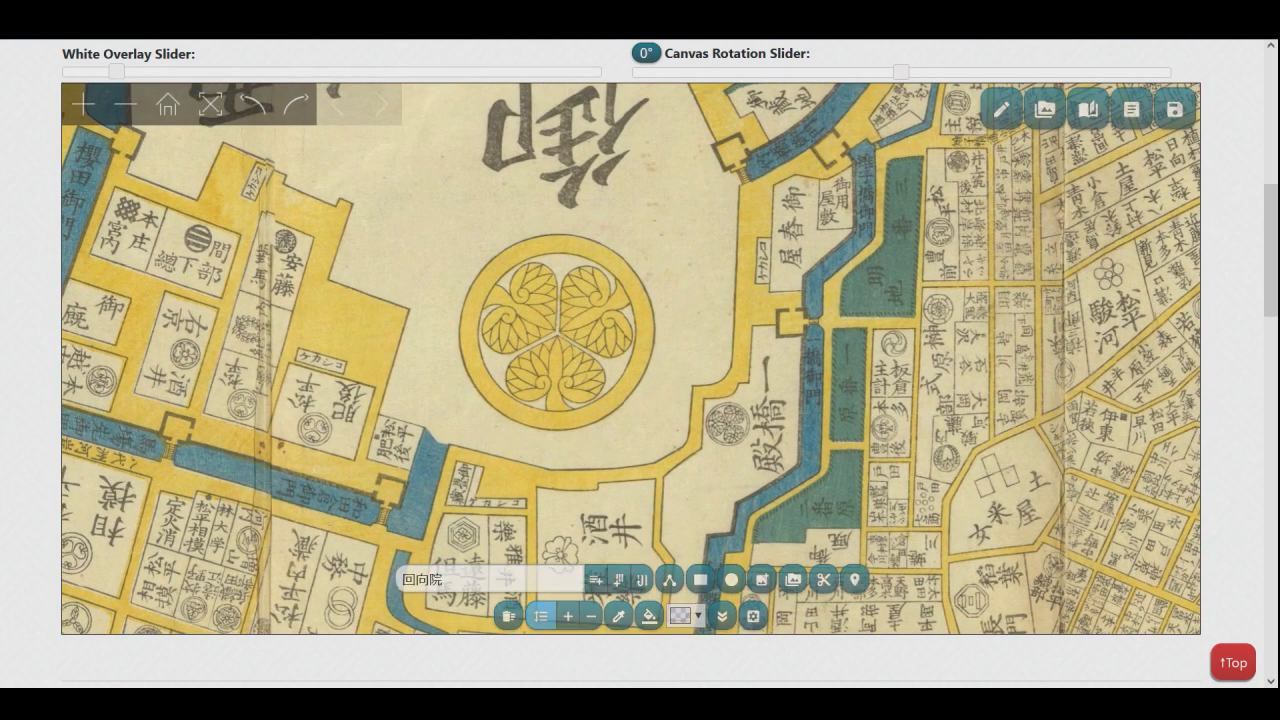
mouse_move(448, 224)
mouse_down()
mouse_move(624, 370)
mouse_move(666, 441)
mouse_up()
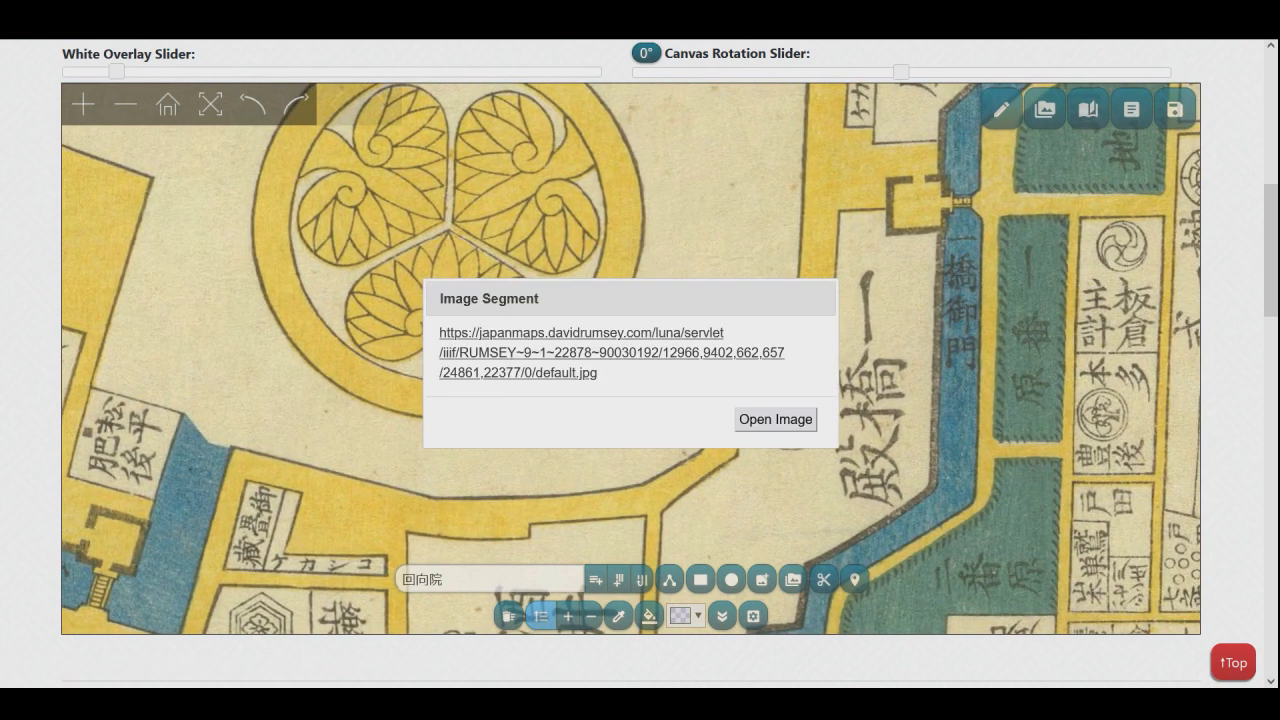
- Copy the URL of the clipped image segment and open the segment's image
drag(598, 372, 439, 332)
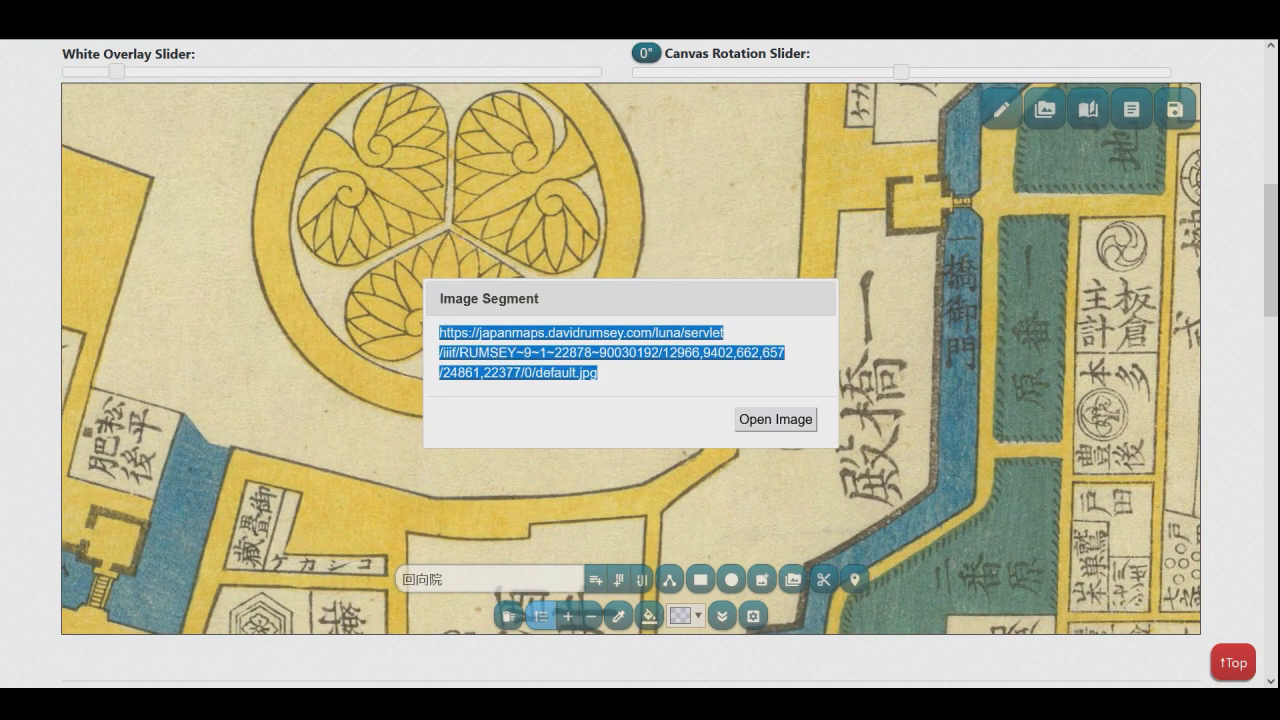
click(640, 384)
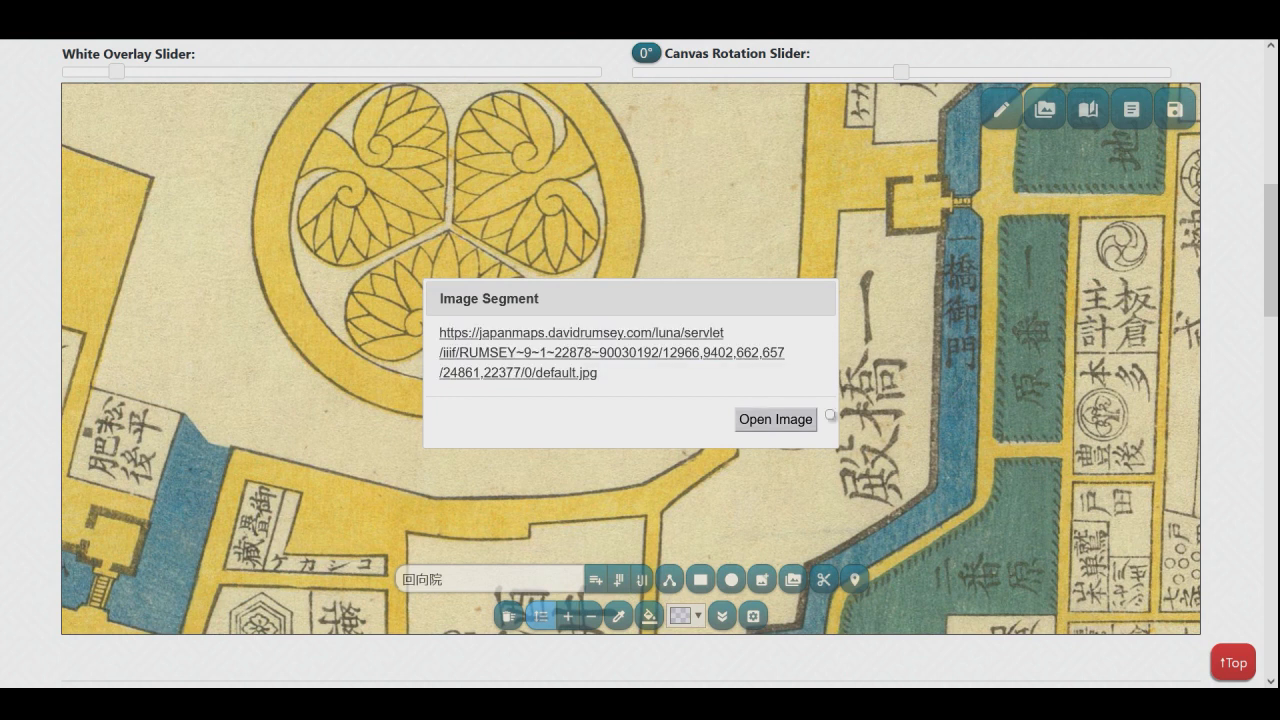
click(812, 418)
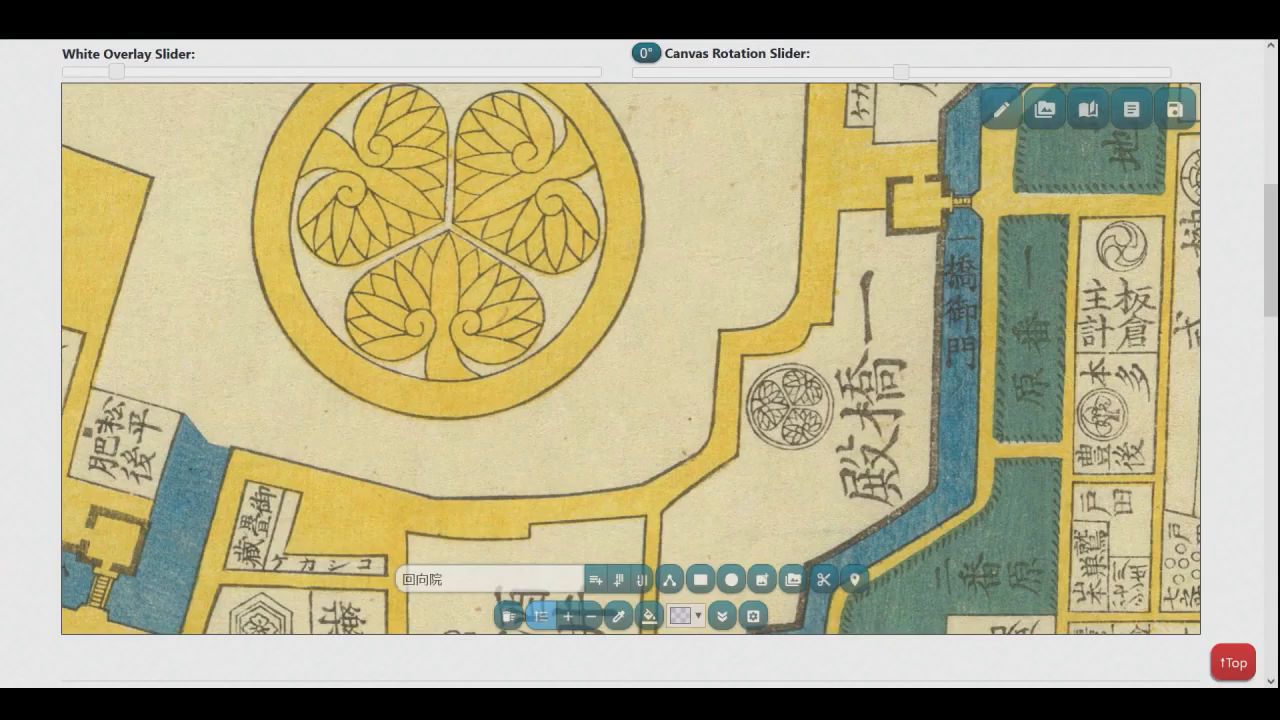
- Insert the clipped crest onto the map as an image overlay, using the copied segment URL as its source
scroll(630, 358, down, 4)
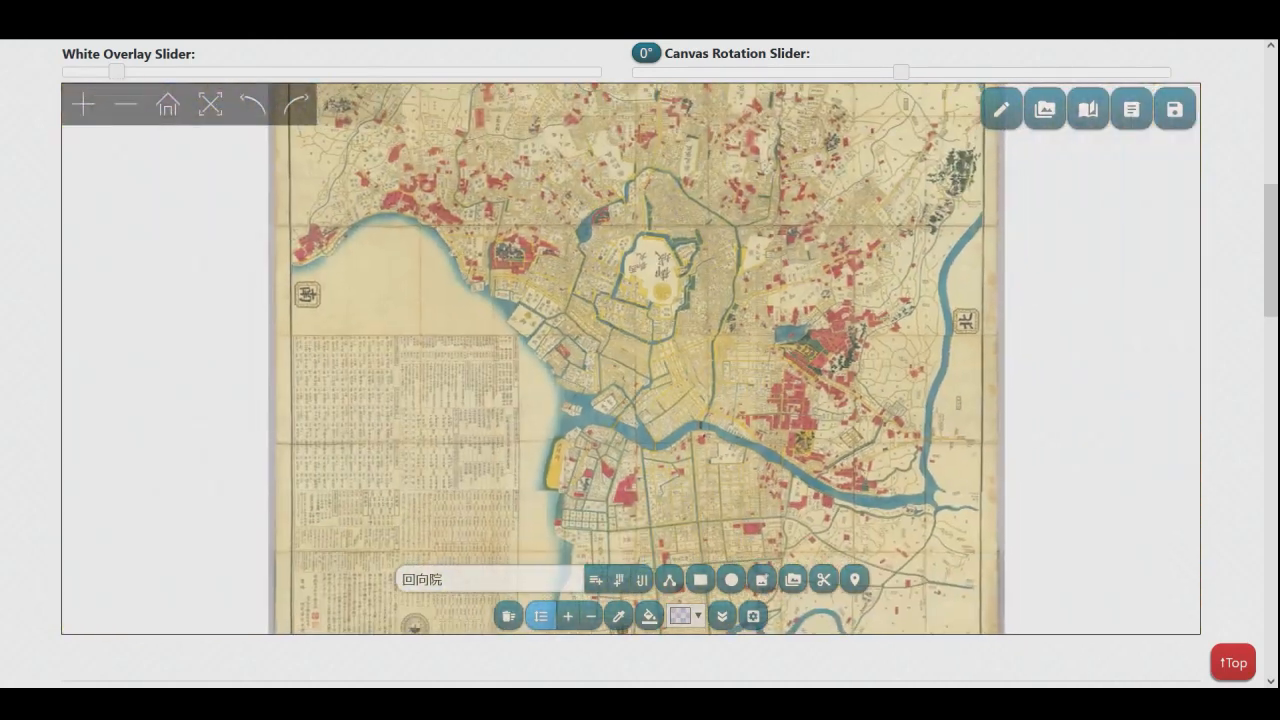
drag(446, 580, 399, 580)
key(ctrl+v)
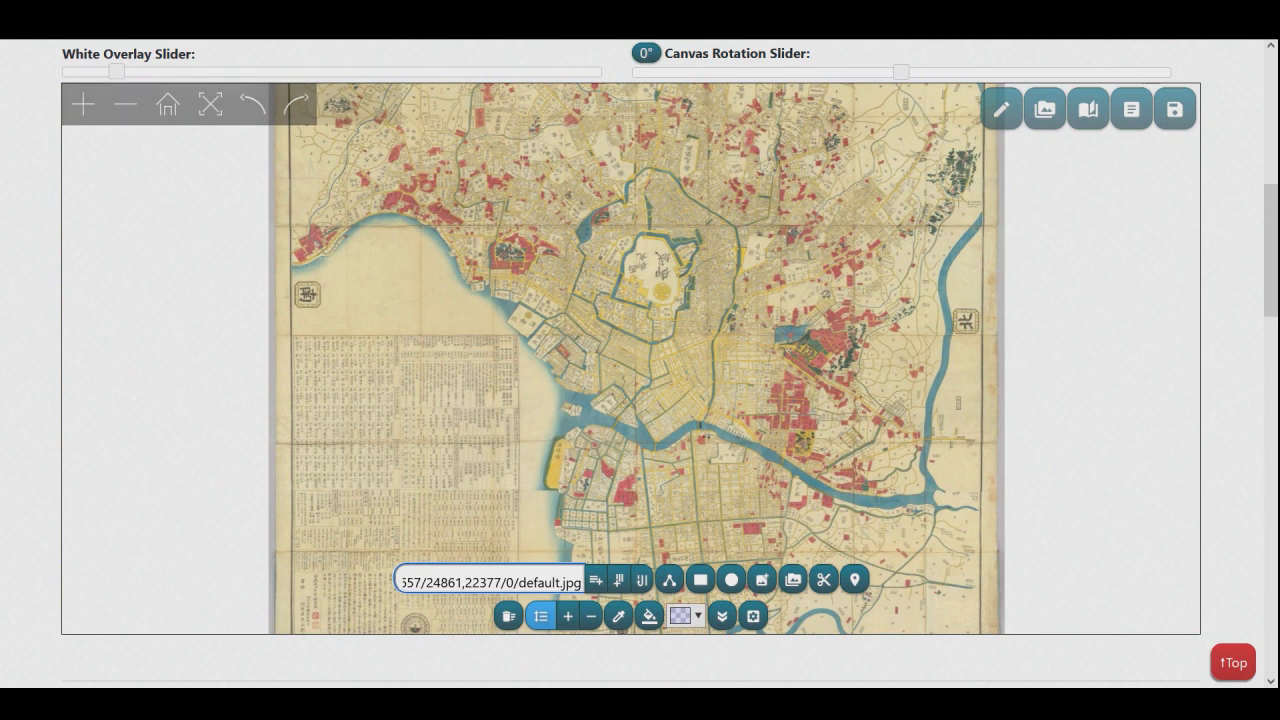
click(762, 580)
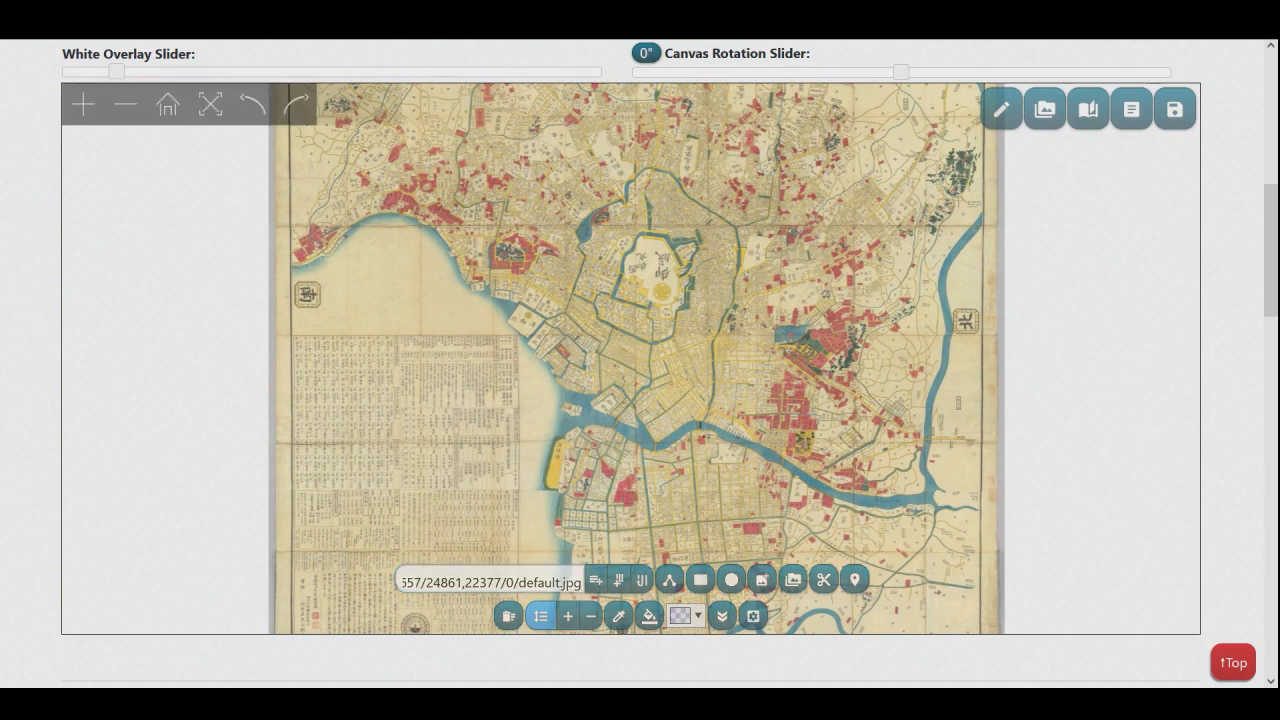
click(762, 580)
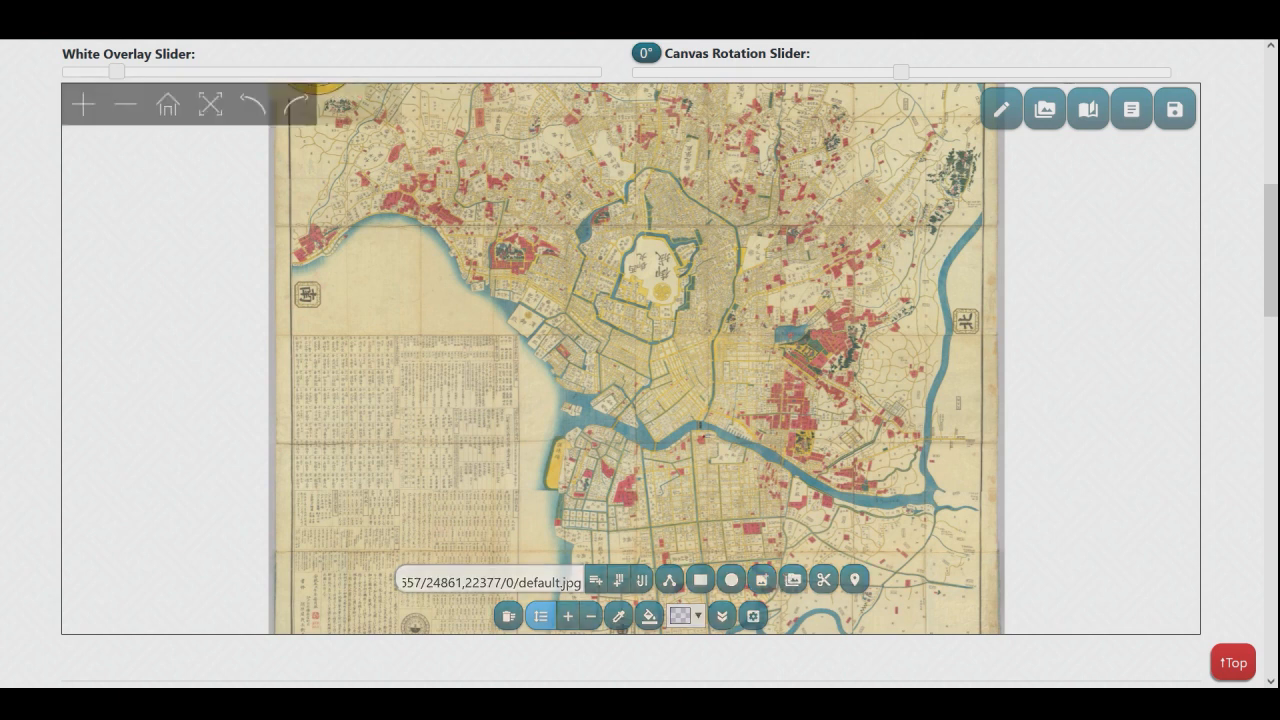
drag(431, 207, 546, 421)
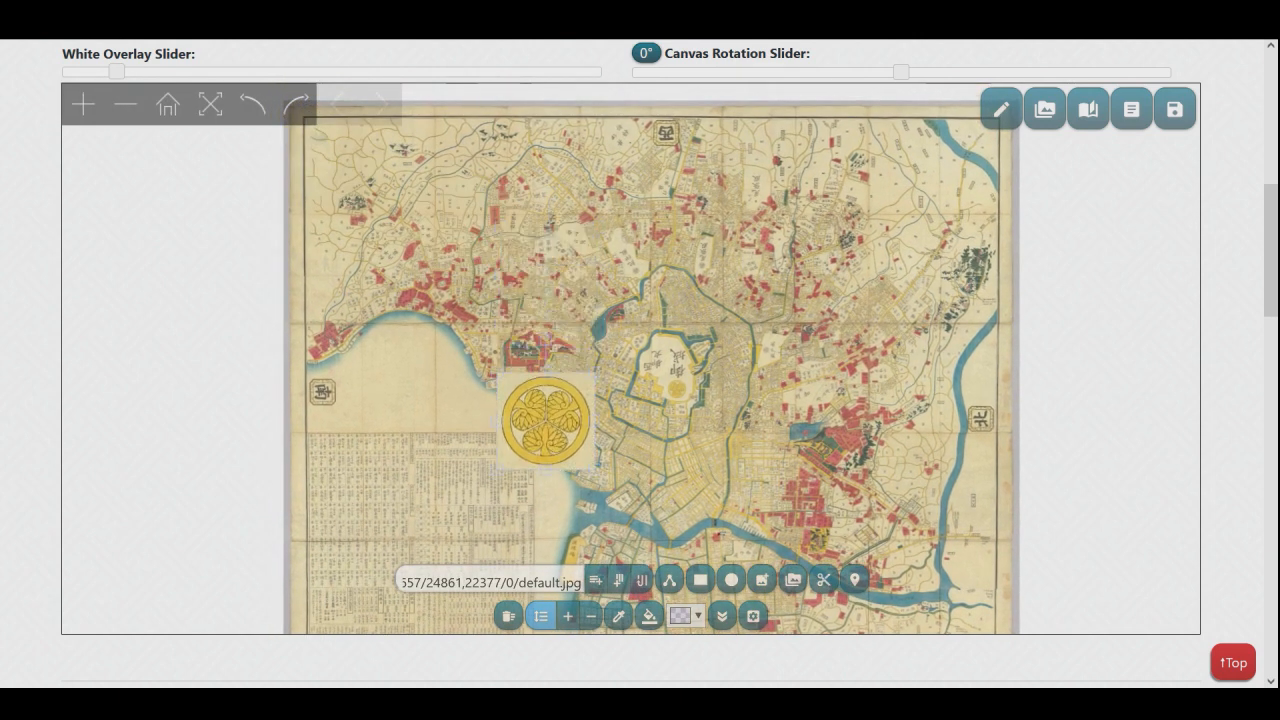
- Move the inserted crest image beside the 御城 castle grounds, resize it and rotate it slightly
drag(596, 372, 731, 381)
scroll(797, 379, up, 1)
scroll(730, 380, up, 6)
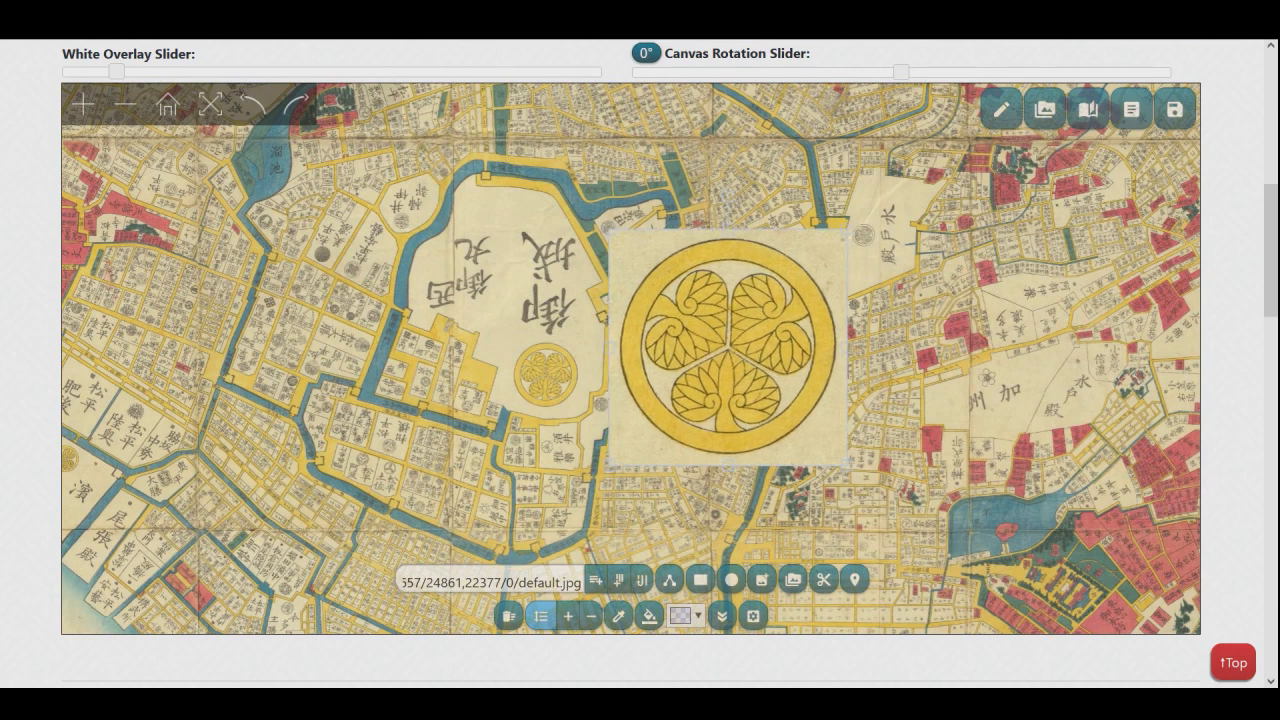
drag(728, 348, 720, 332)
scroll(730, 325, down, 2)
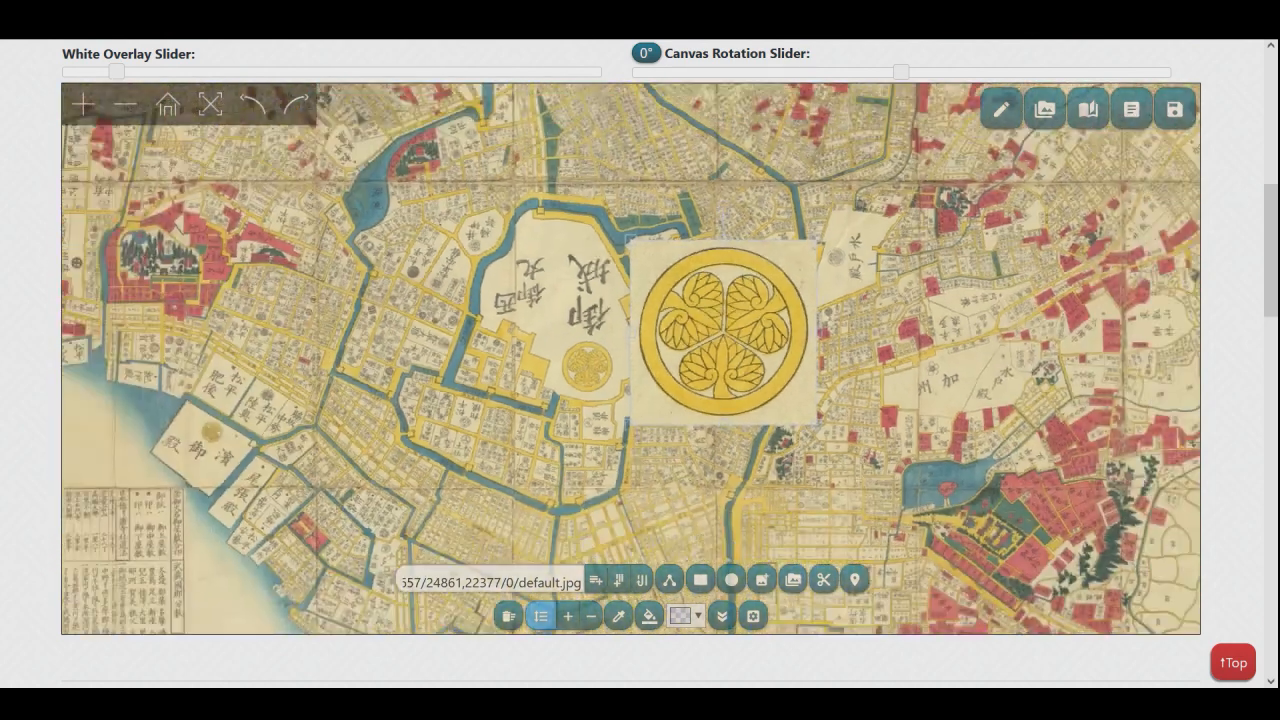
scroll(730, 325, up, 3)
mouse_move(719, 152)
mouse_down()
mouse_move(655, 168)
mouse_move(707, 153)
mouse_move(768, 161)
mouse_move(708, 153)
mouse_up()
- Delete the inserted crest image from the map
click(508, 616)
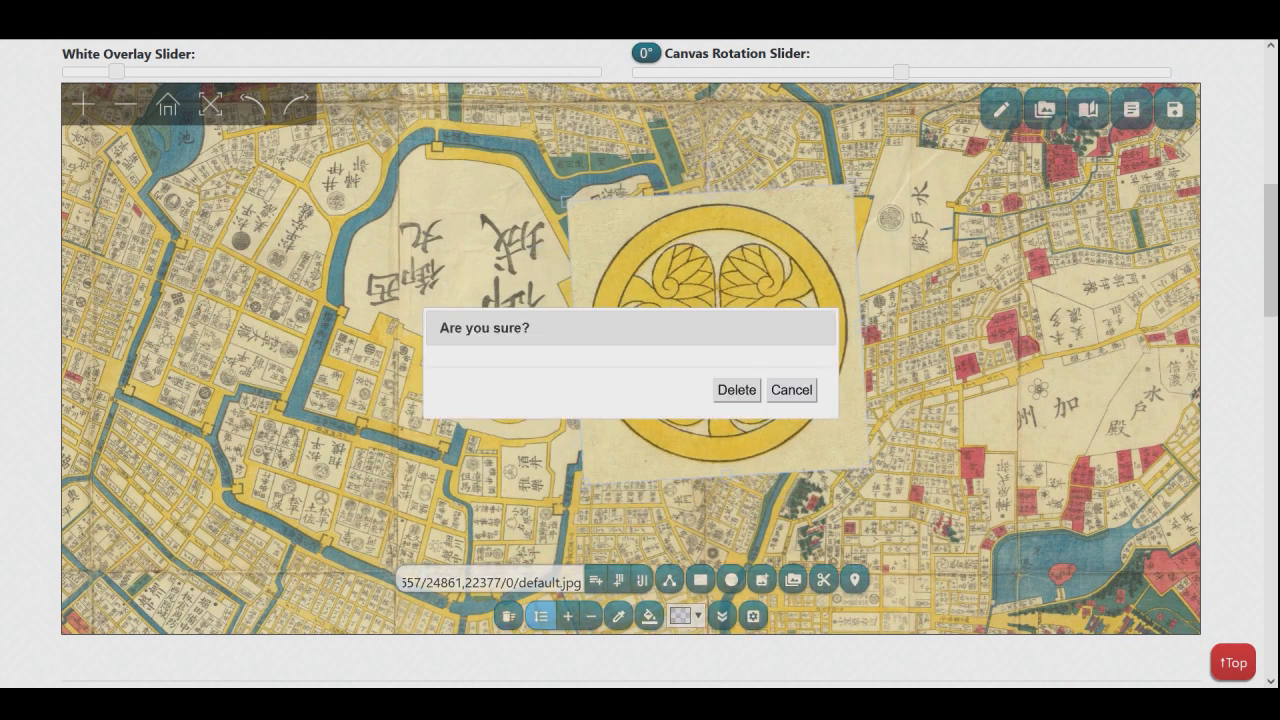
click(737, 390)
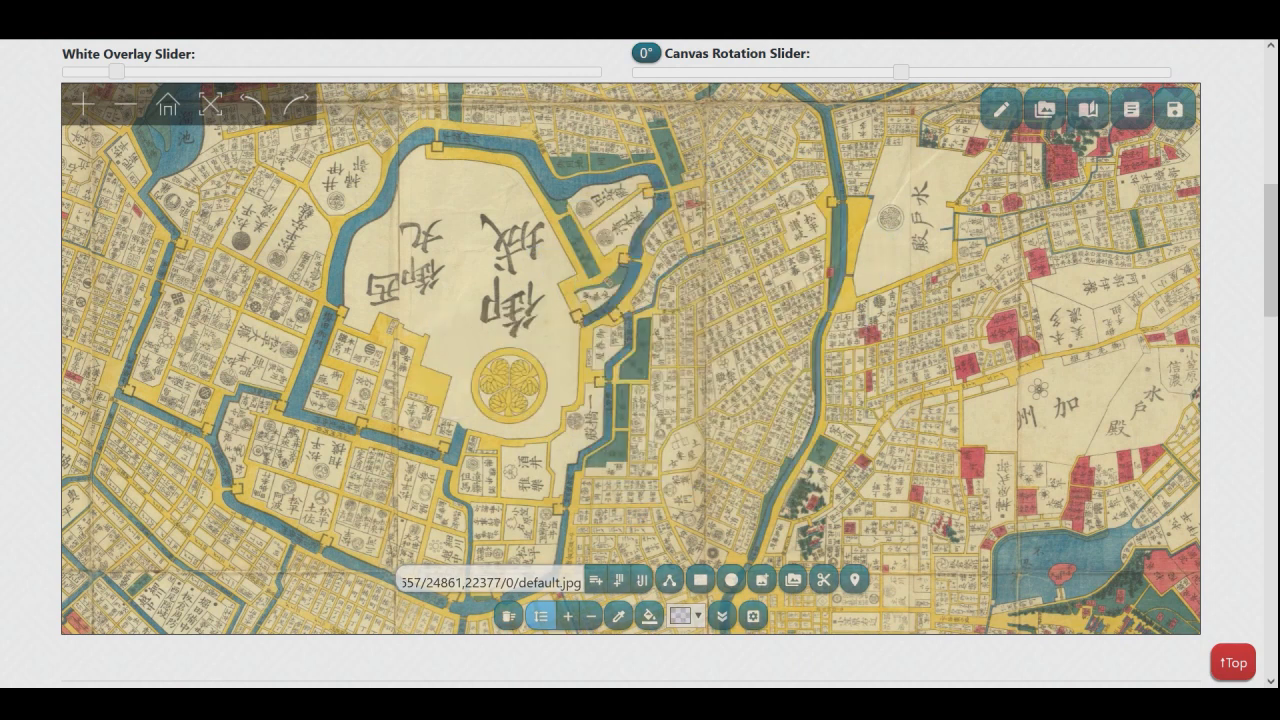
drag(760, 506, 716, 300)
scroll(820, 373, down, 3)
scroll(716, 330, up, 4)
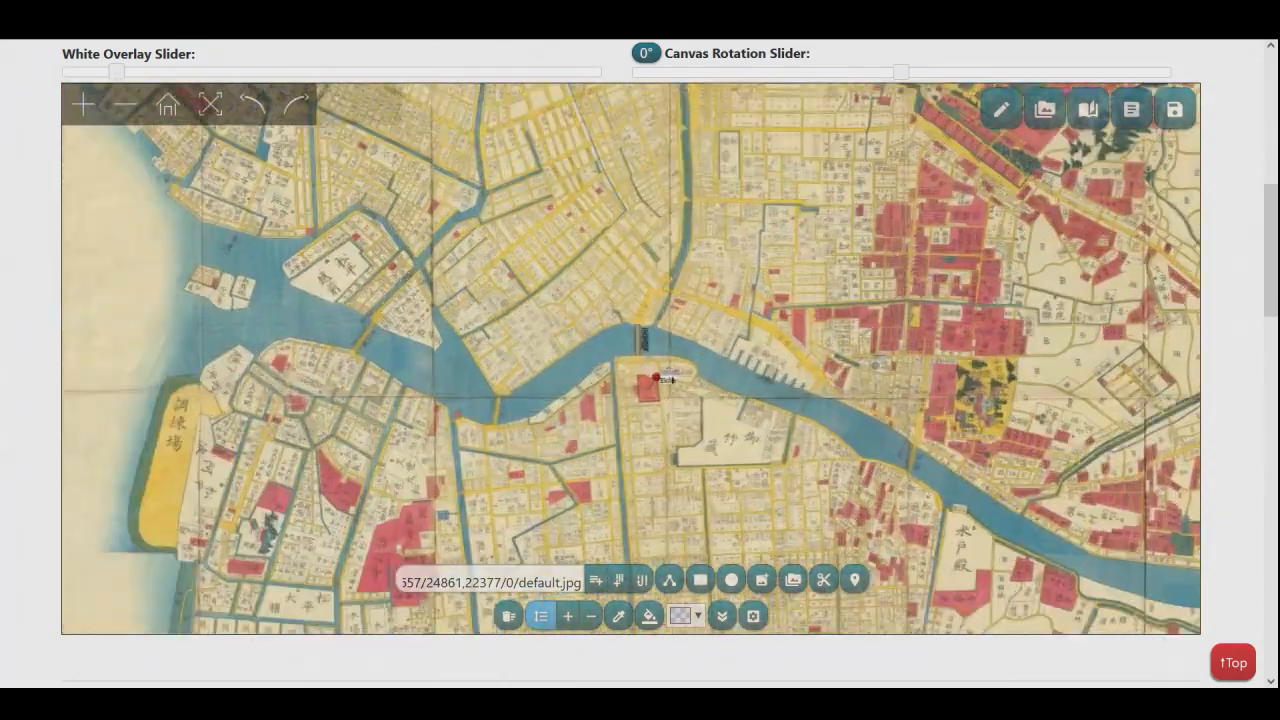
scroll(700, 345, up, 4)
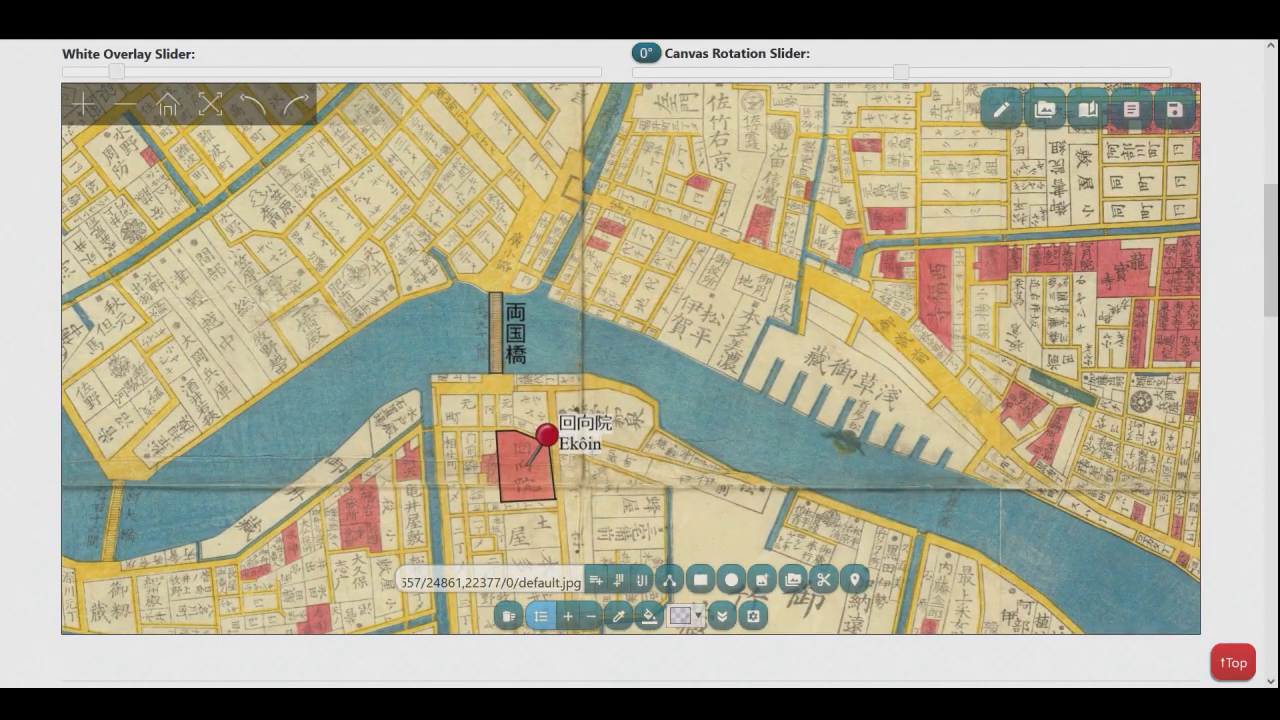
- Create a curation folder named "Shrines and Temples" for curated images
drag(1035, 400, 702, 368)
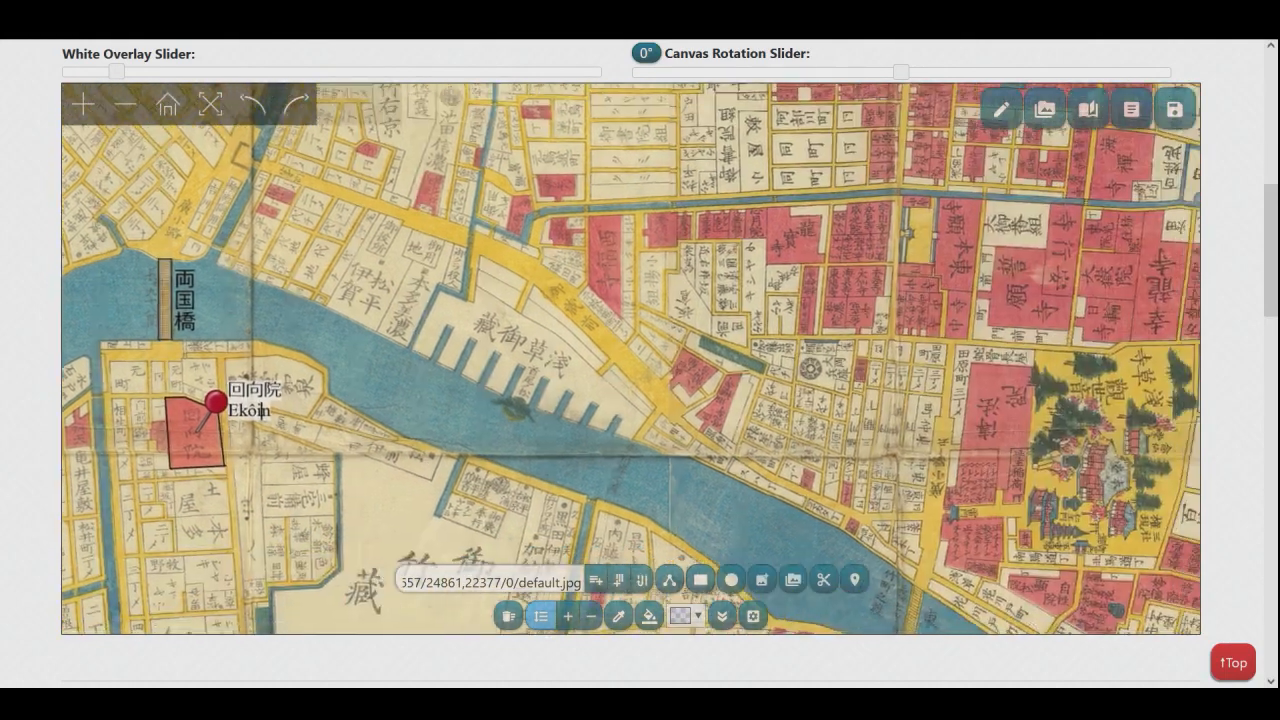
scroll(690, 368, down, 3)
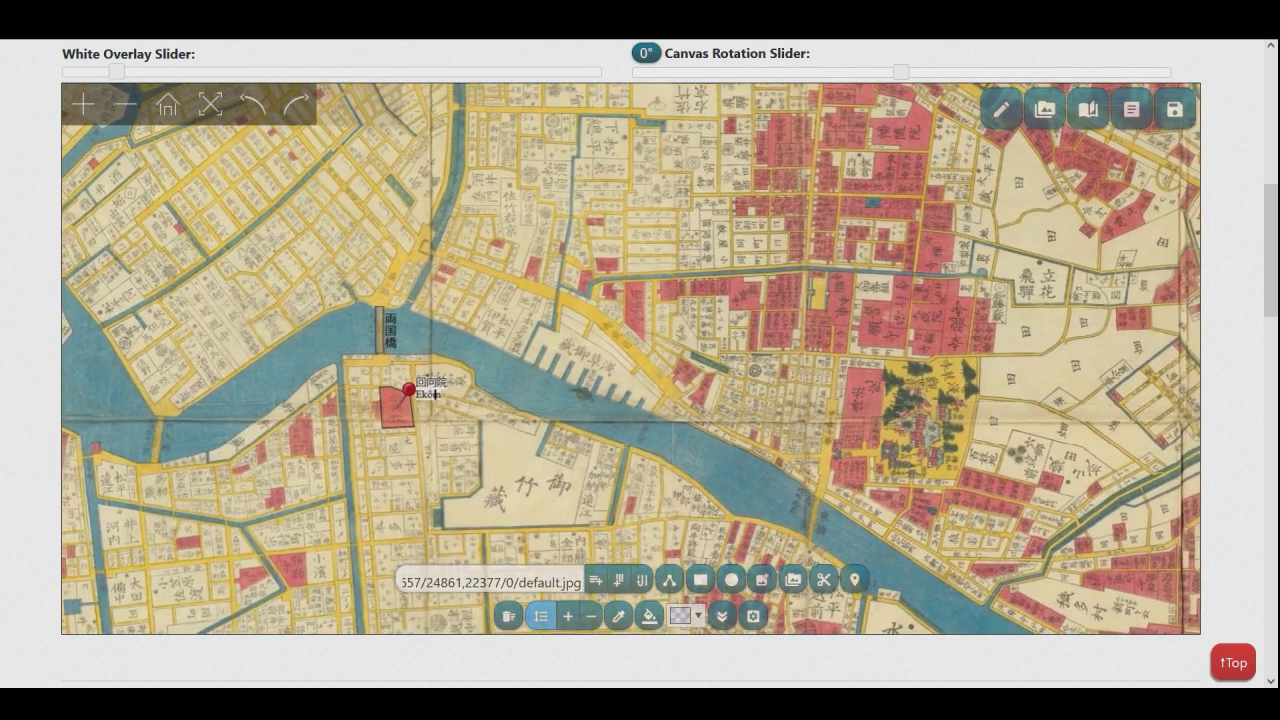
drag(435, 394, 226, 409)
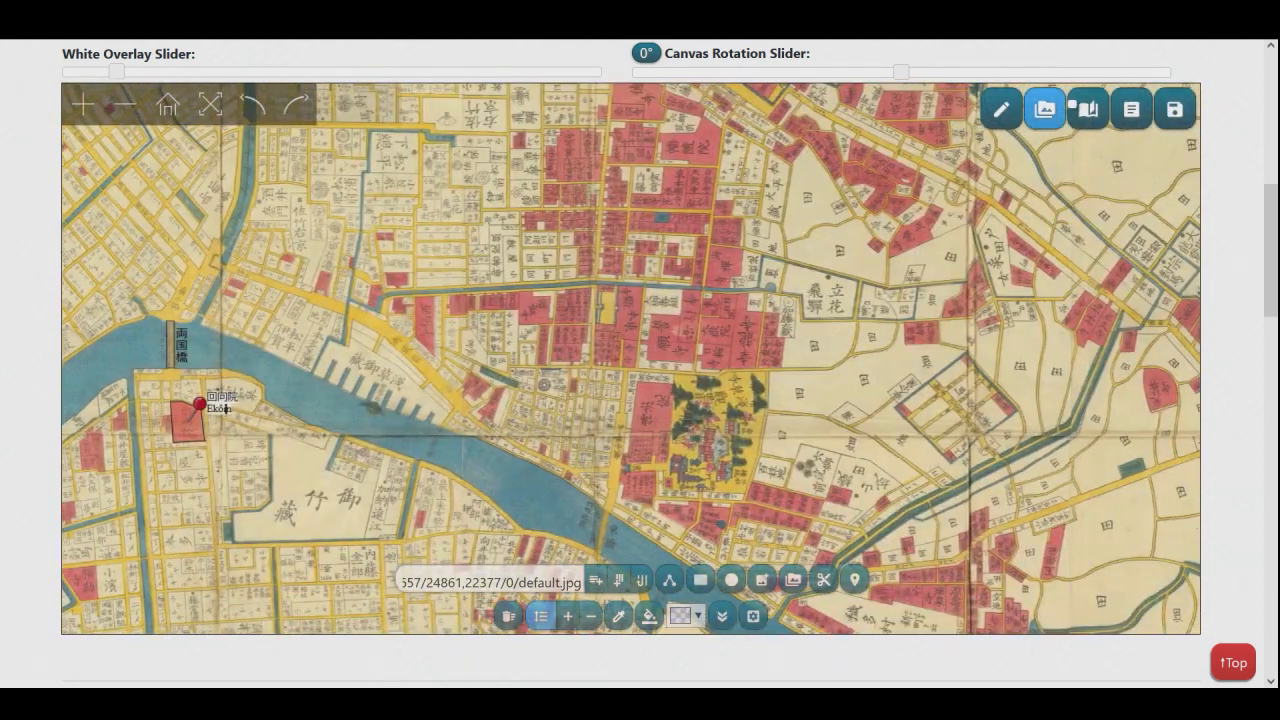
click(1044, 109)
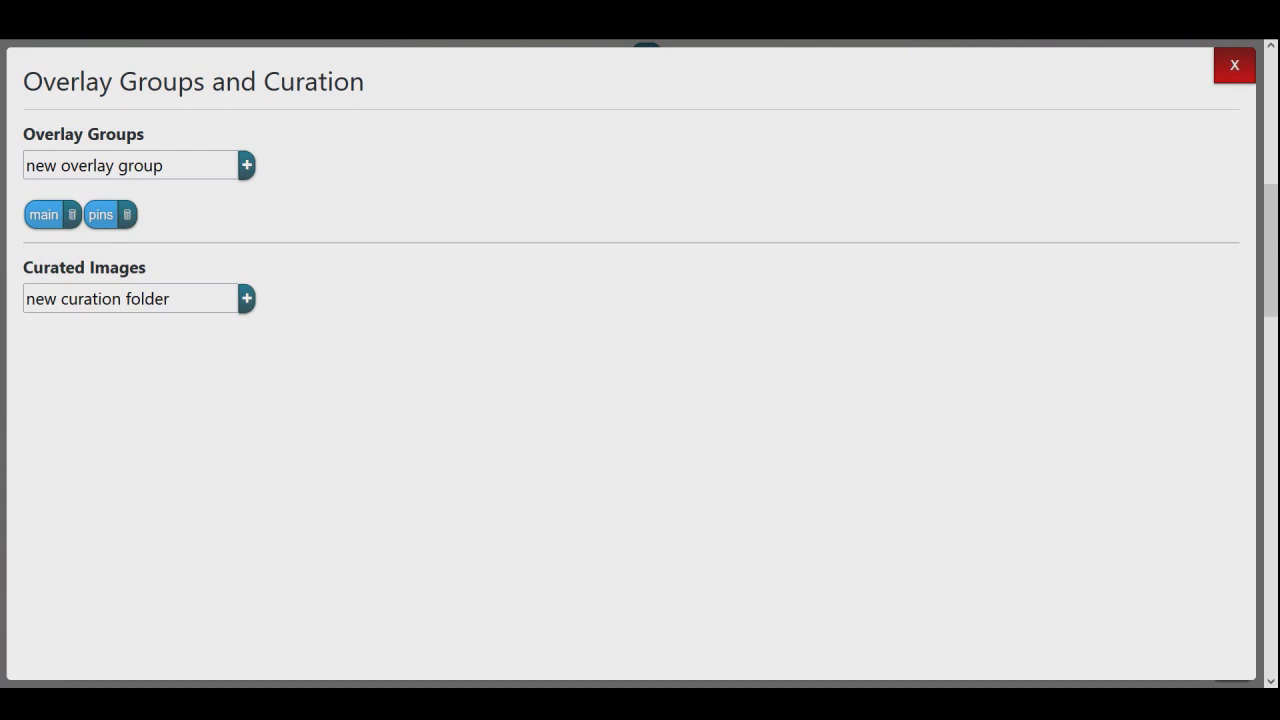
click(173, 298)
text(Sh)
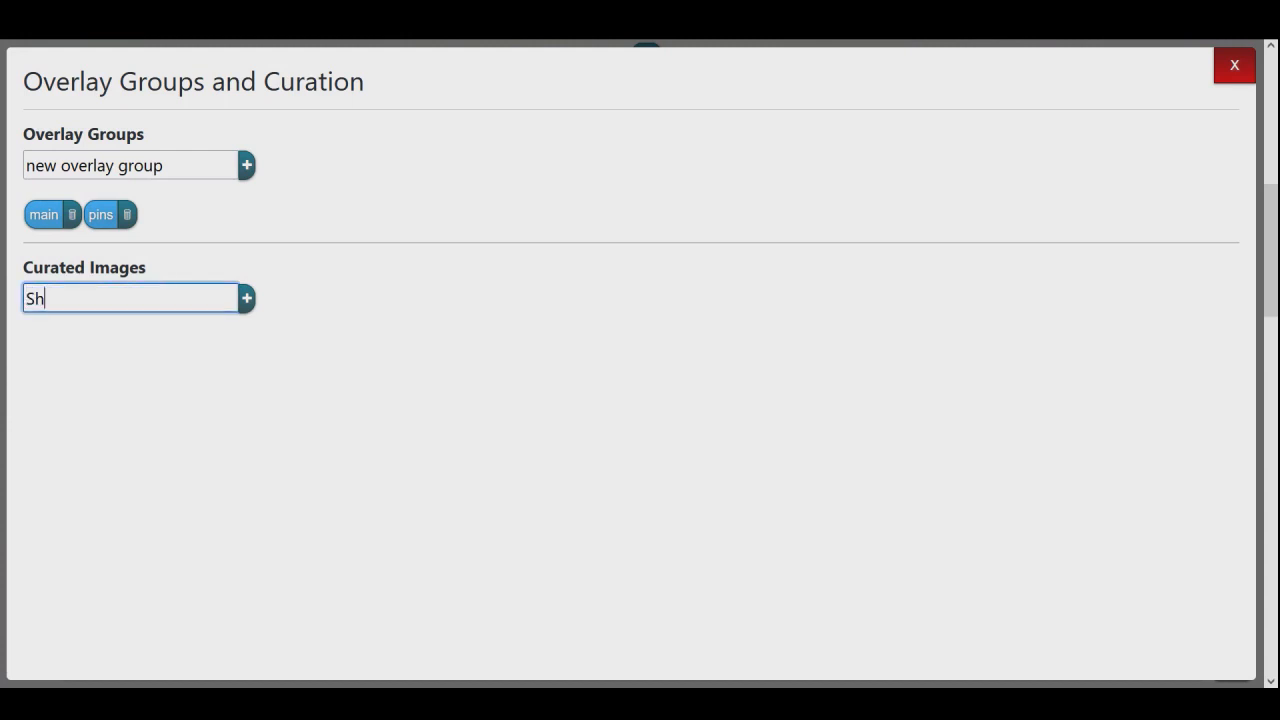
text(rines and Temples)
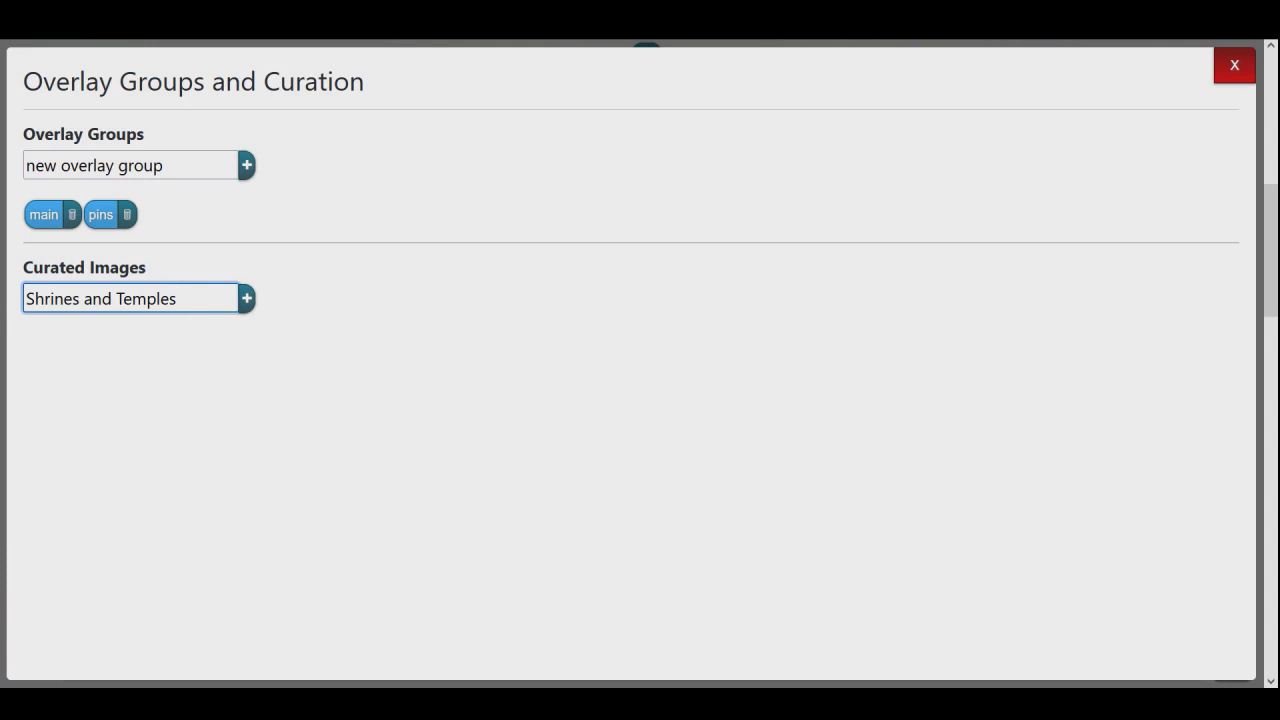
click(247, 298)
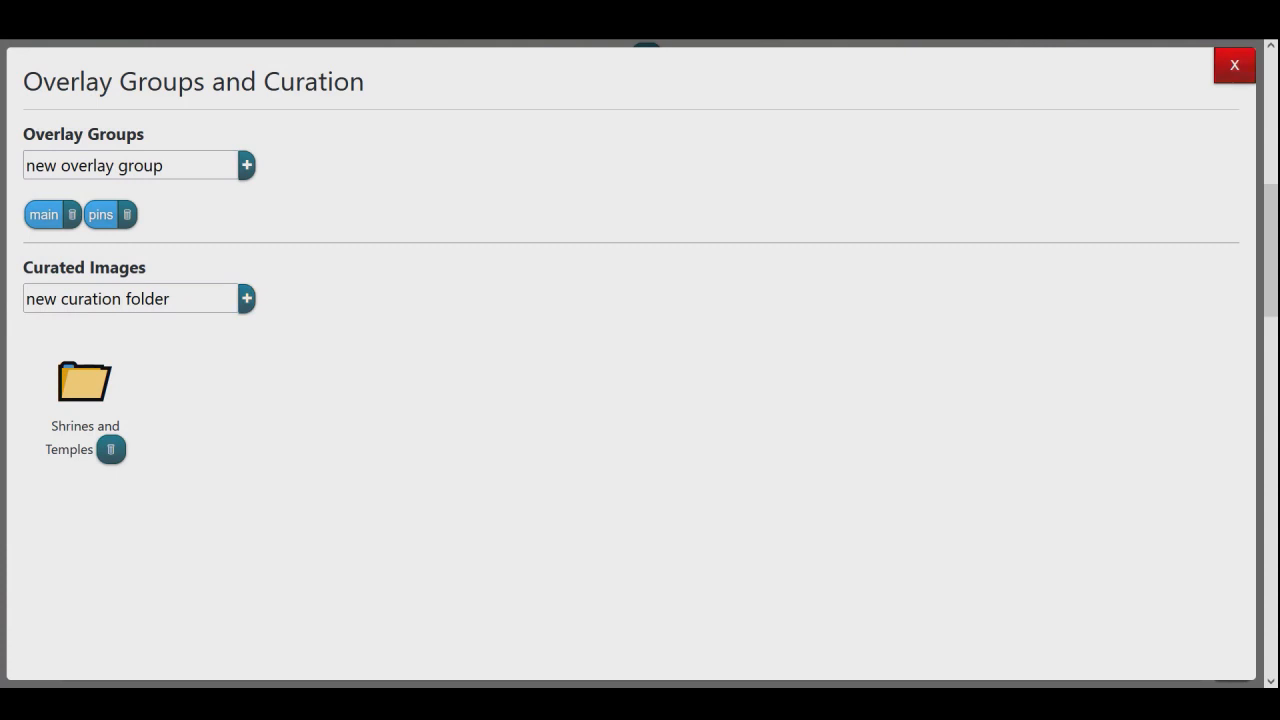
click(1235, 65)
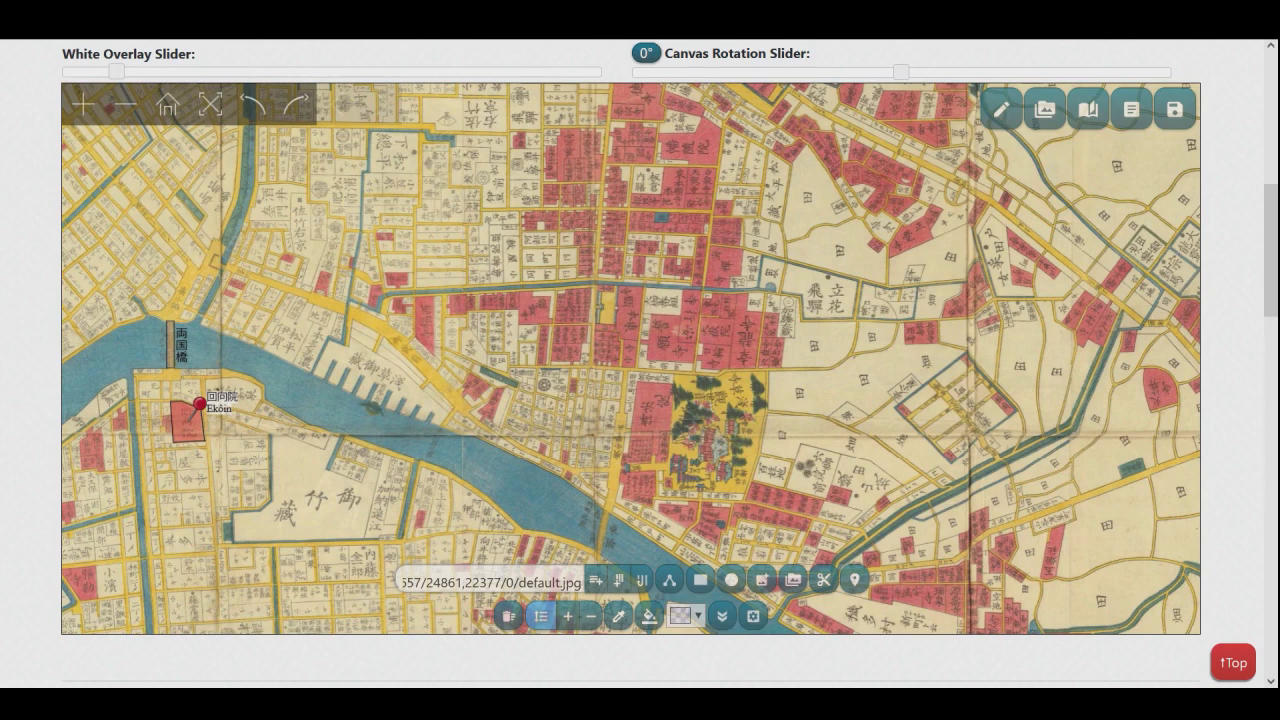
- Frame the illustrated yellow temple grounds of 浅草寺 as an image segment for curation
scroll(797, 481, up, 3)
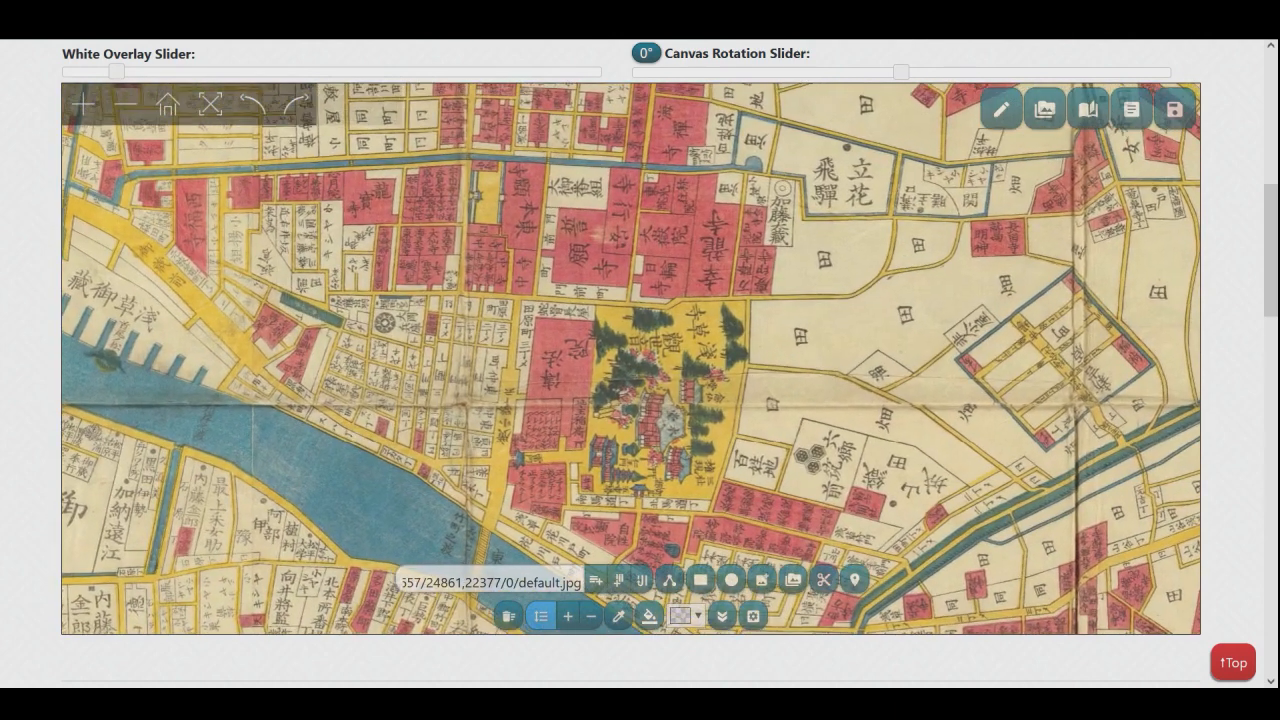
scroll(849, 527, up, 3)
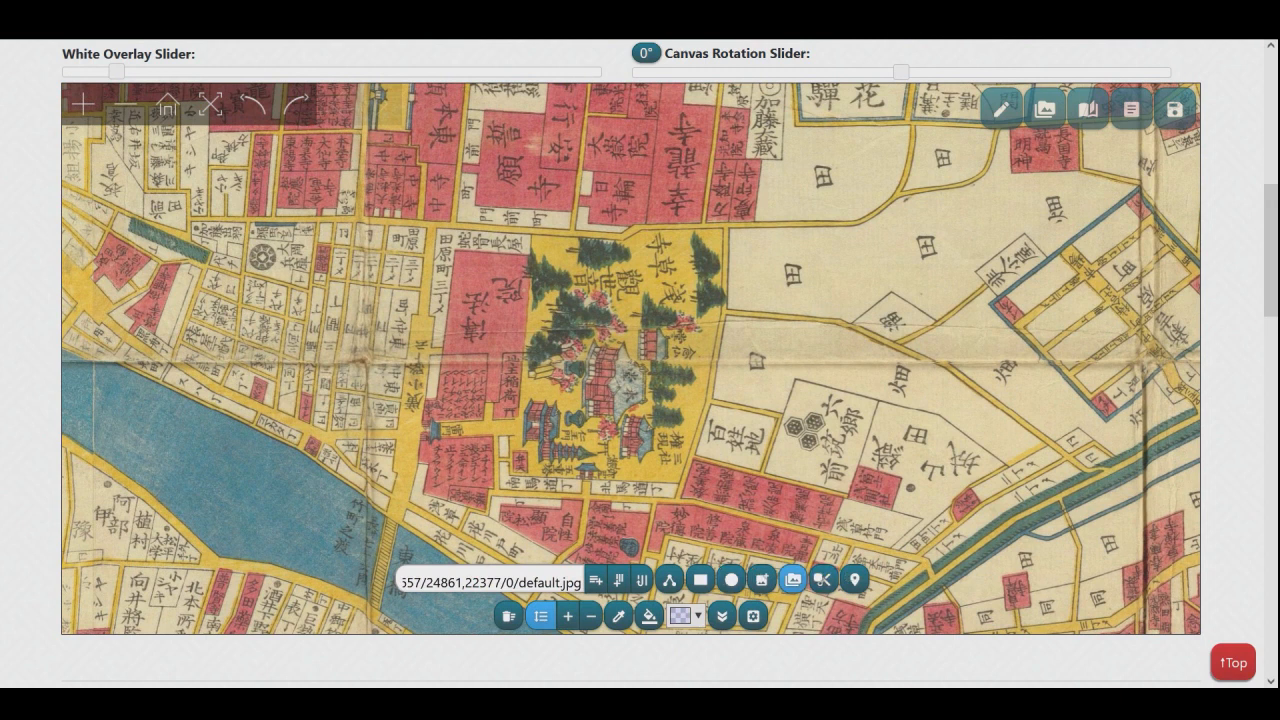
mouse_move(740, 214)
mouse_down()
mouse_move(566, 440)
mouse_move(497, 491)
mouse_up()
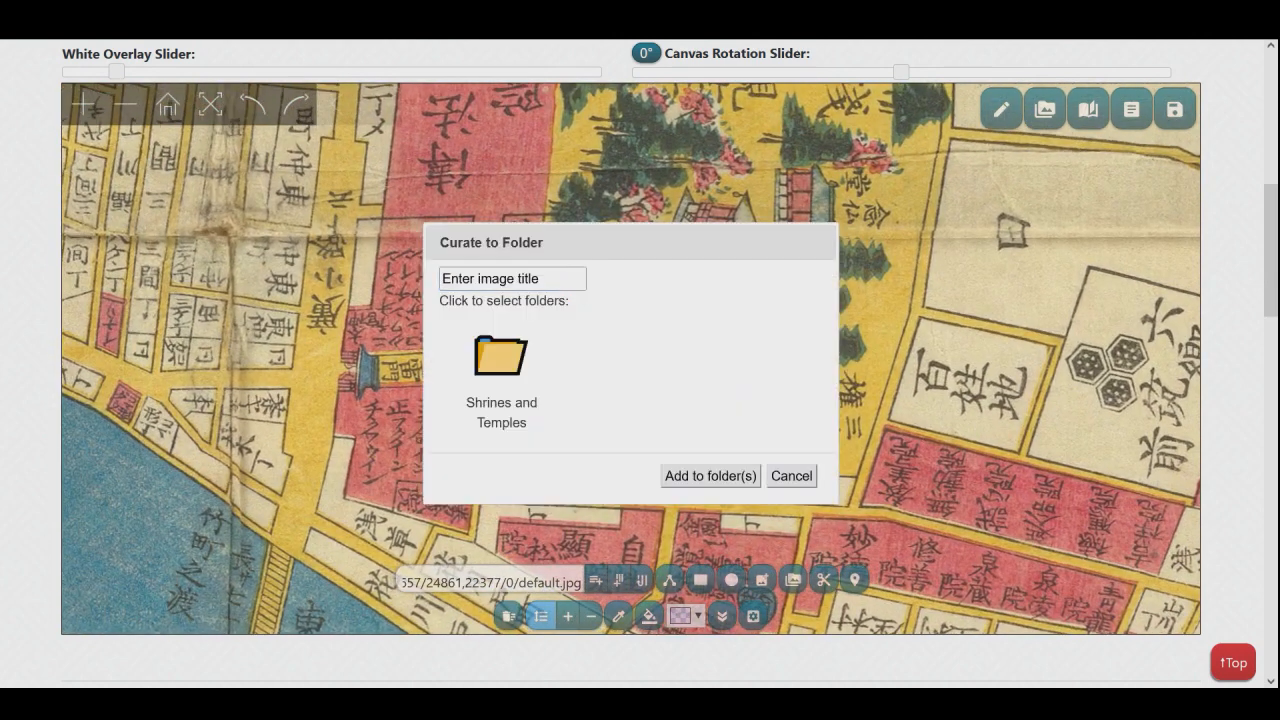
- Title the framed image 金竜山 and add it to the Shrines and Temples folder
triple_click(528, 279)
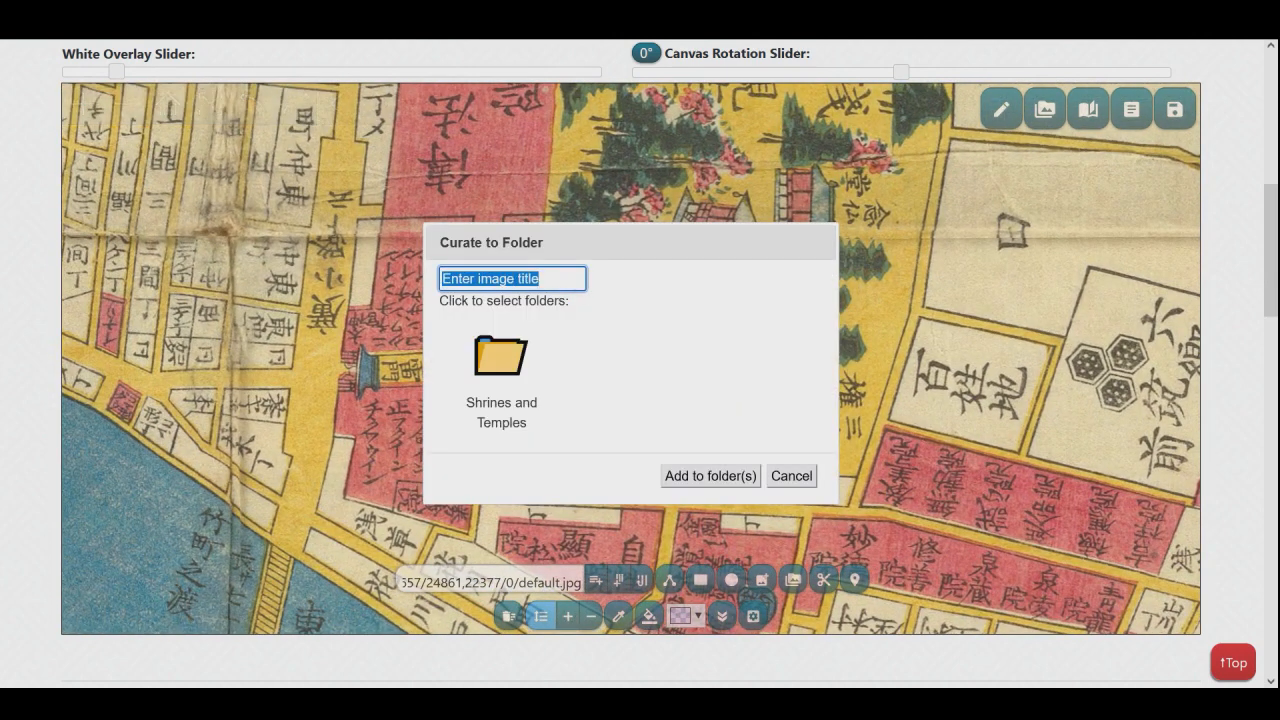
click(640, 300)
click(500, 279)
click(640, 300)
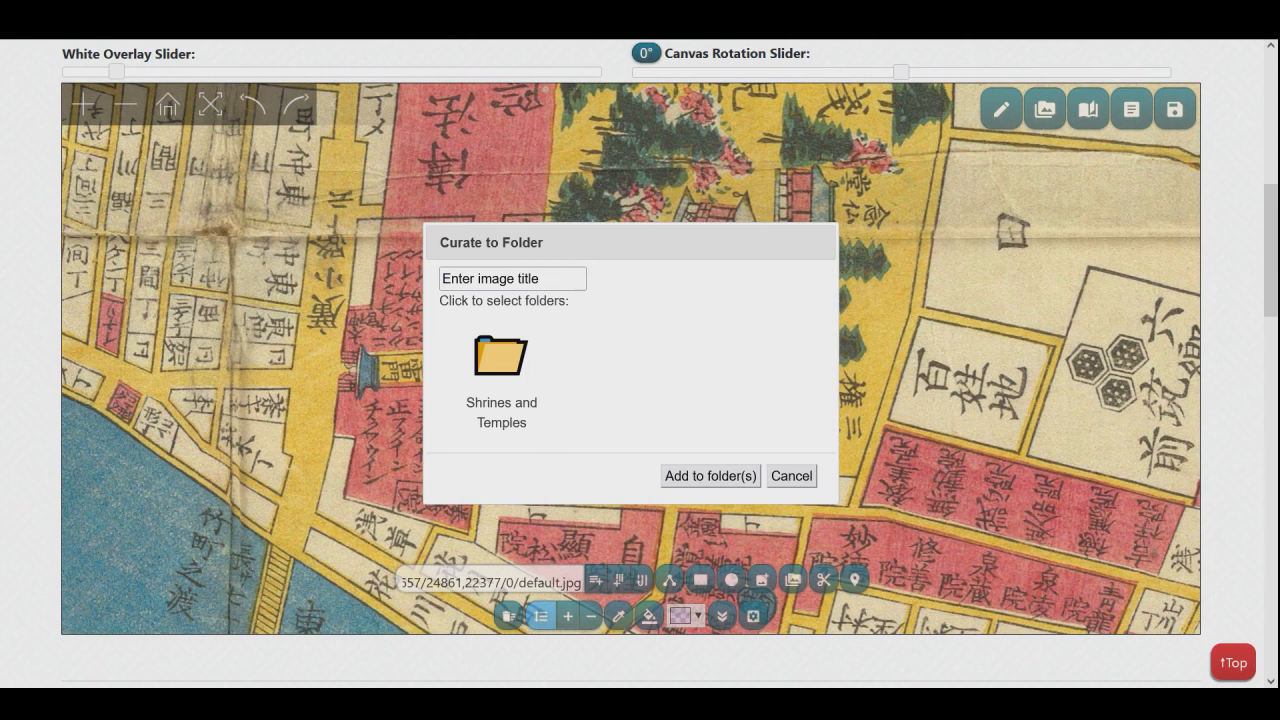
drag(545, 279, 440, 279)
triple_click(512, 279)
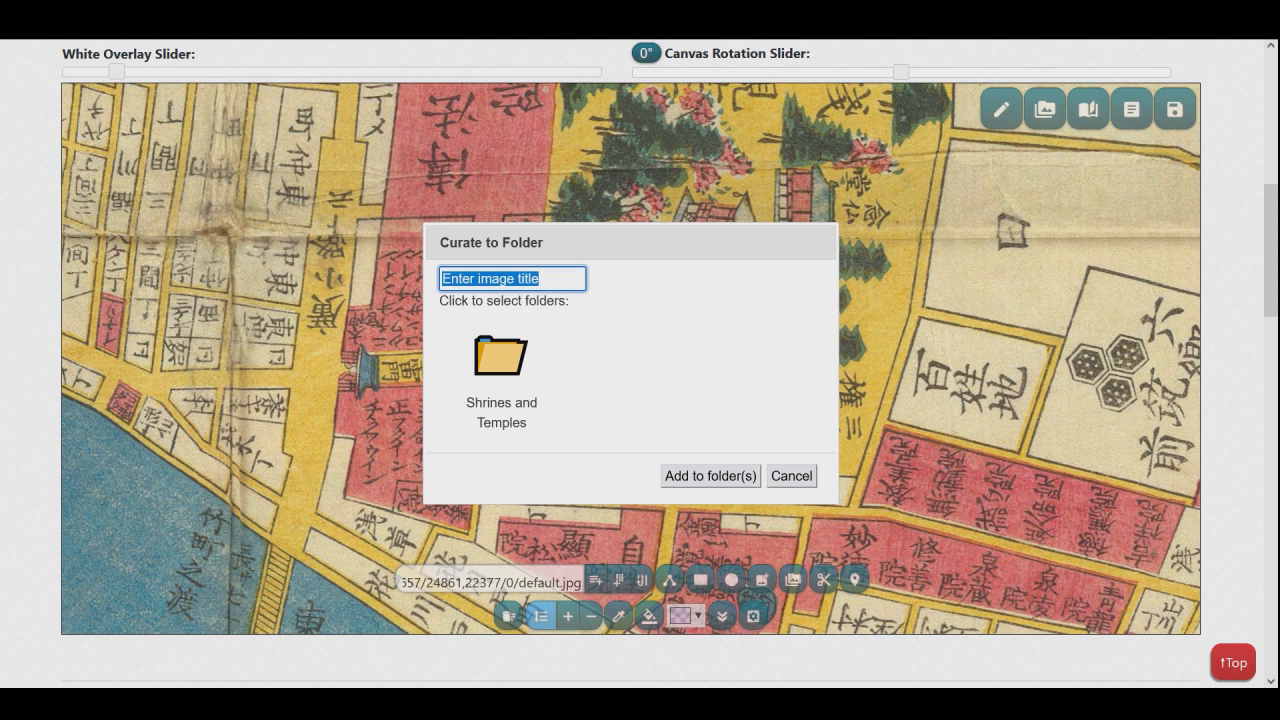
text(k)
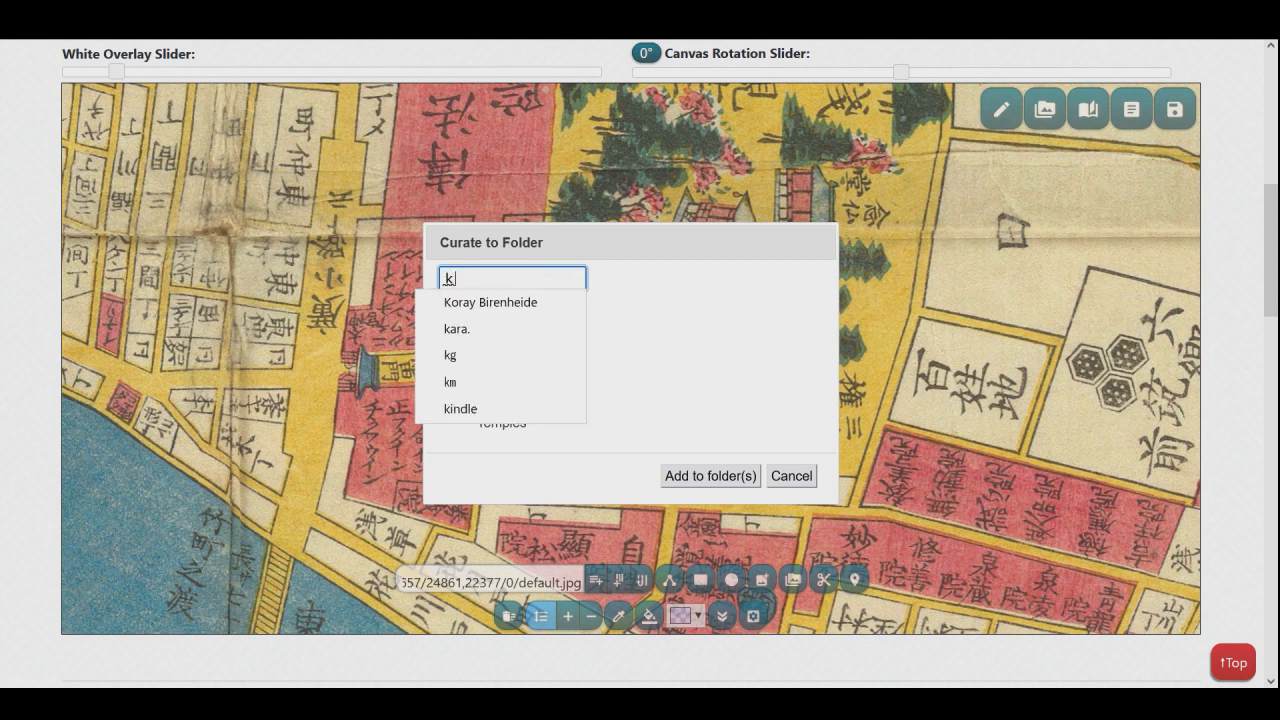
text(i)
text(n)
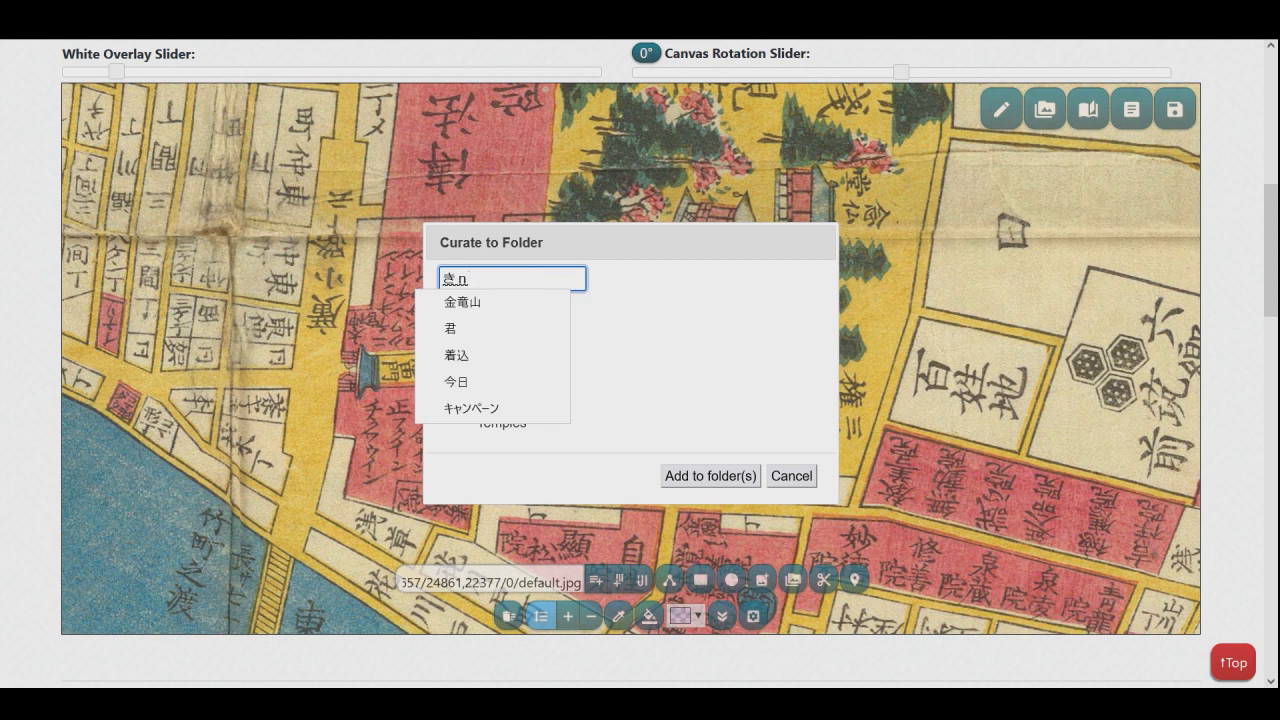
key(Tab)
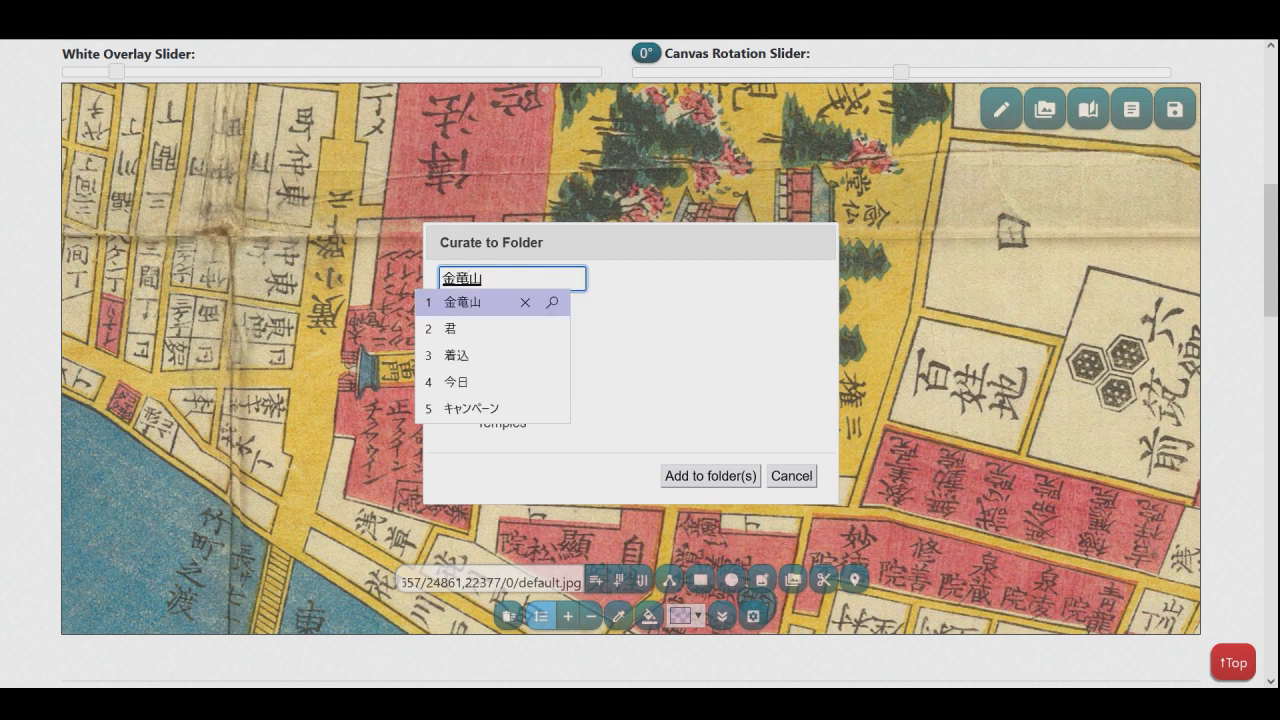
key(Return)
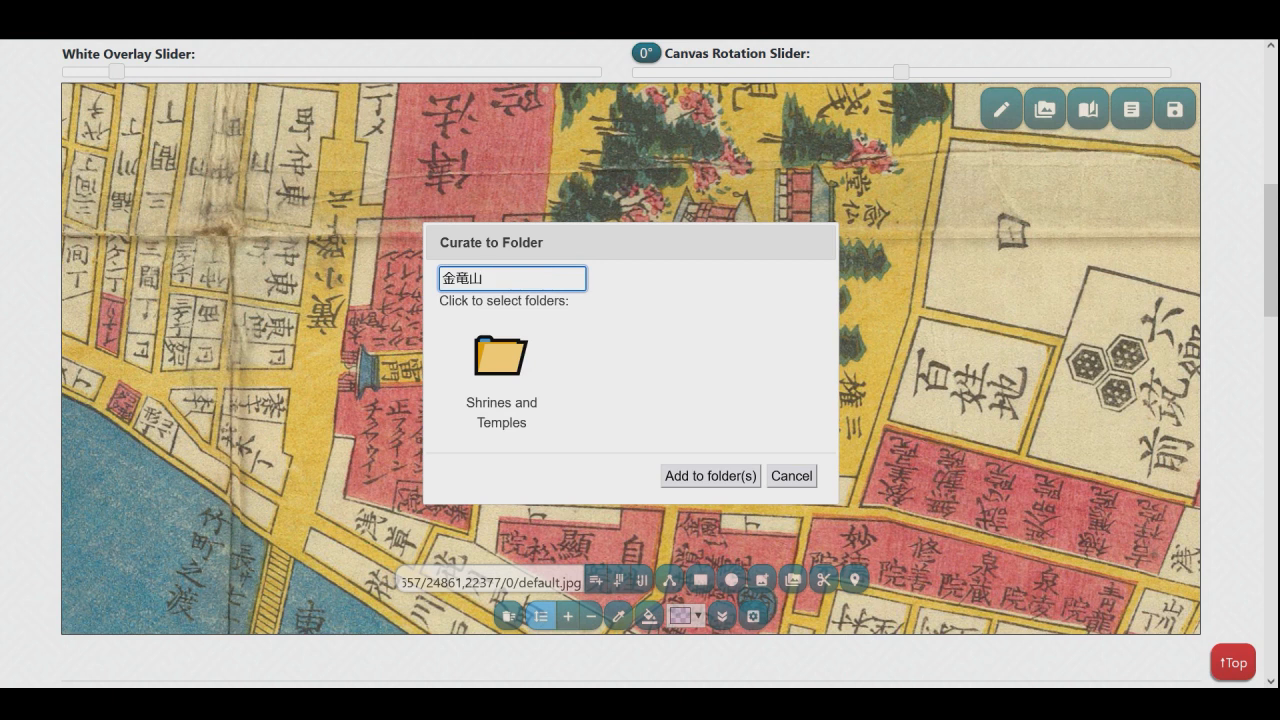
click(501, 357)
click(501, 356)
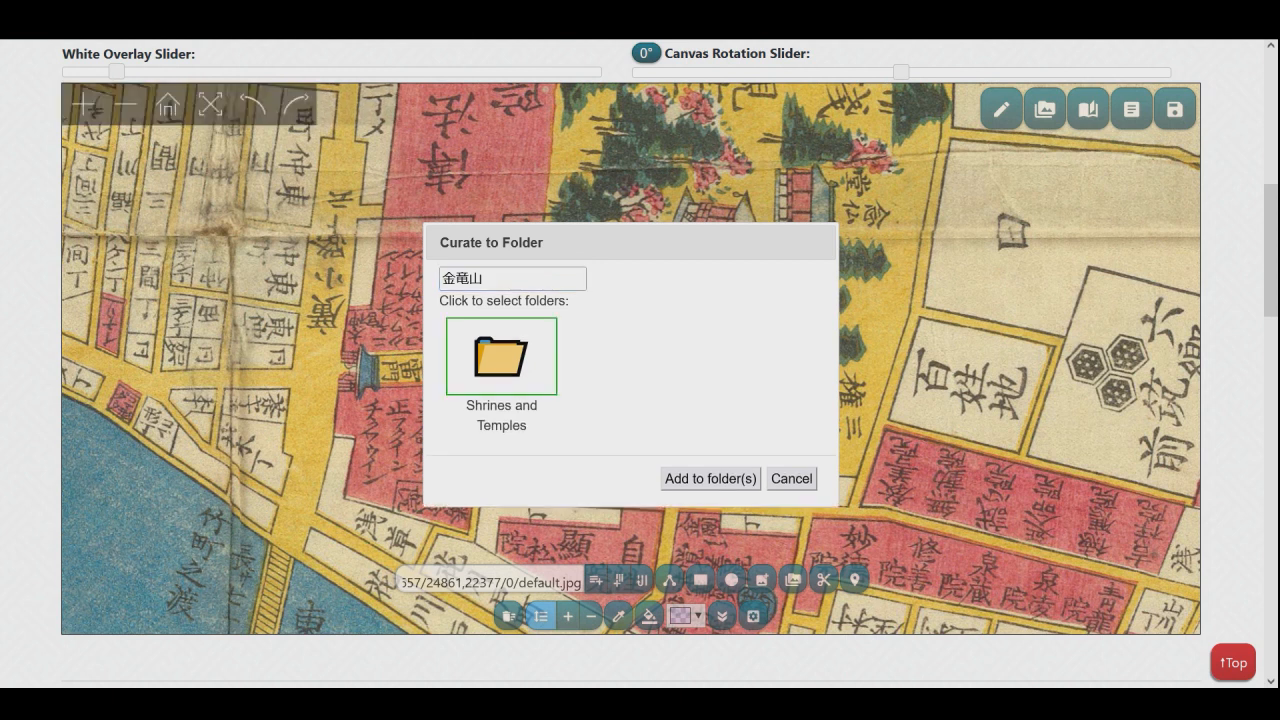
click(748, 479)
- Frame the red 回向院 plot with its outline as a segment and curate it with a title into the Shrines and Temples folder
scroll(740, 479, down, 1)
scroll(742, 476, down, 6)
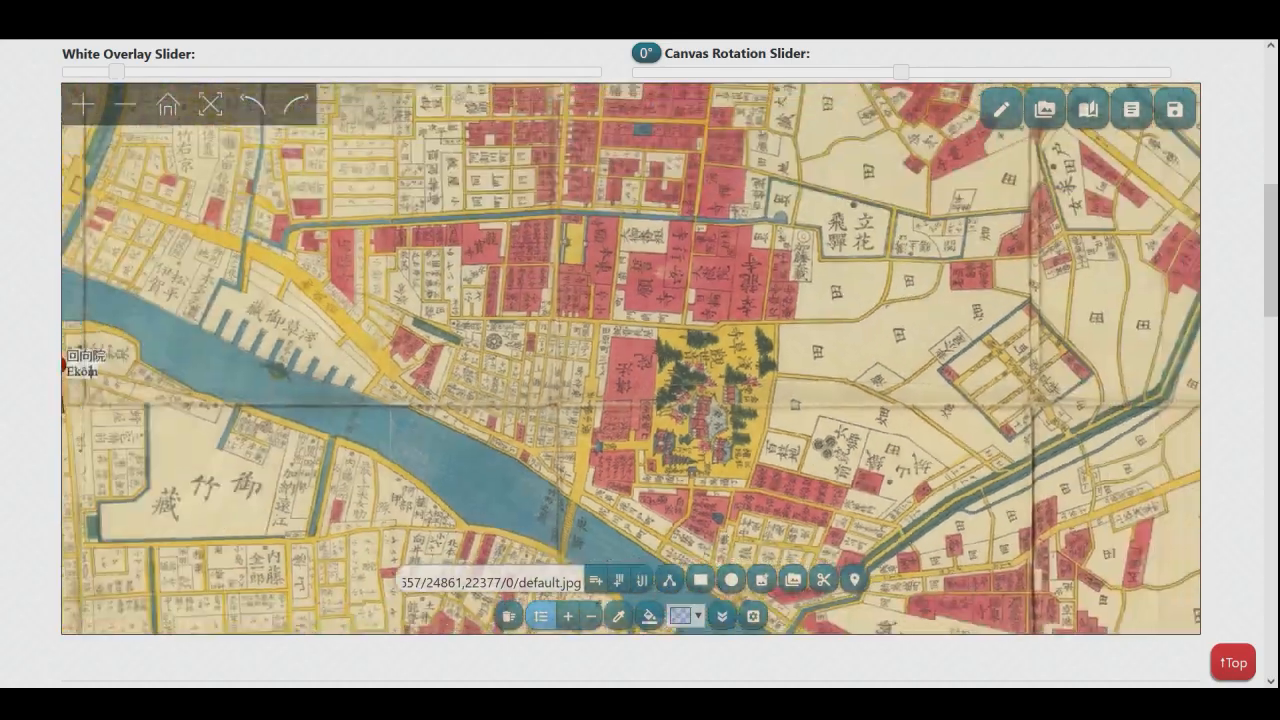
drag(735, 478, 850, 100)
drag(310, 150, 706, 400)
scroll(700, 308, up, 7)
drag(620, 256, 756, 325)
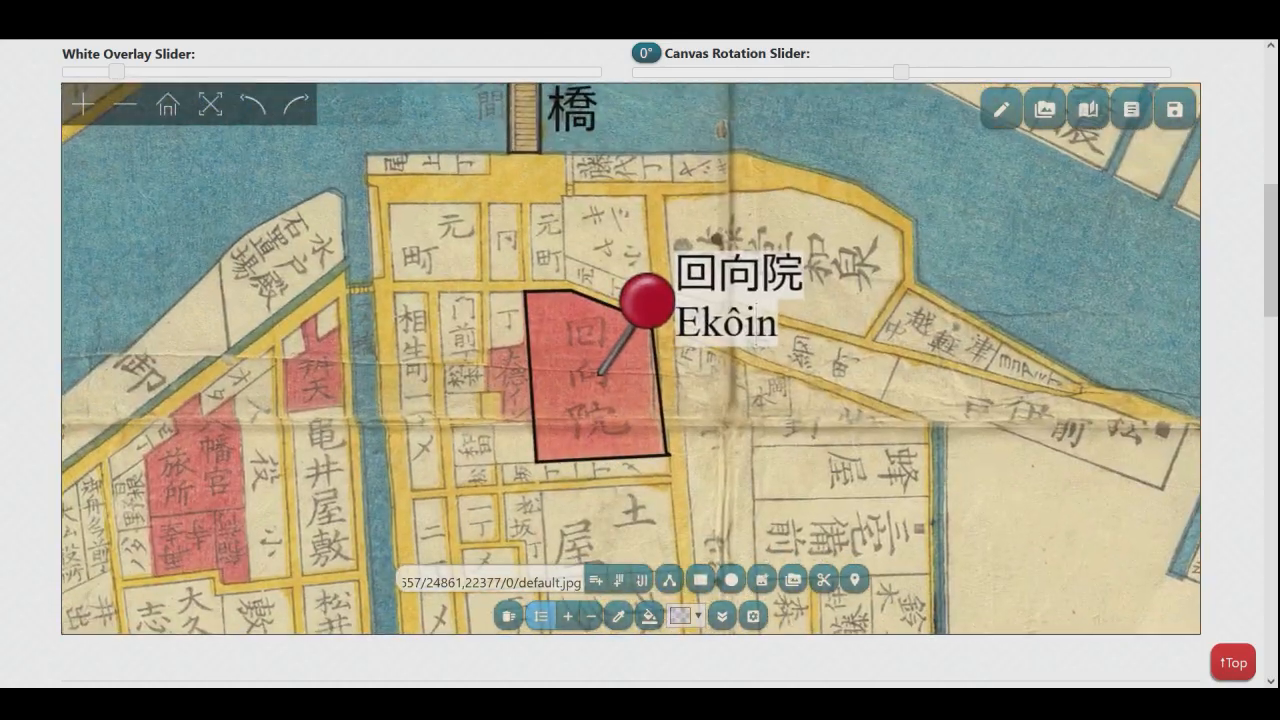
drag(514, 276, 687, 470)
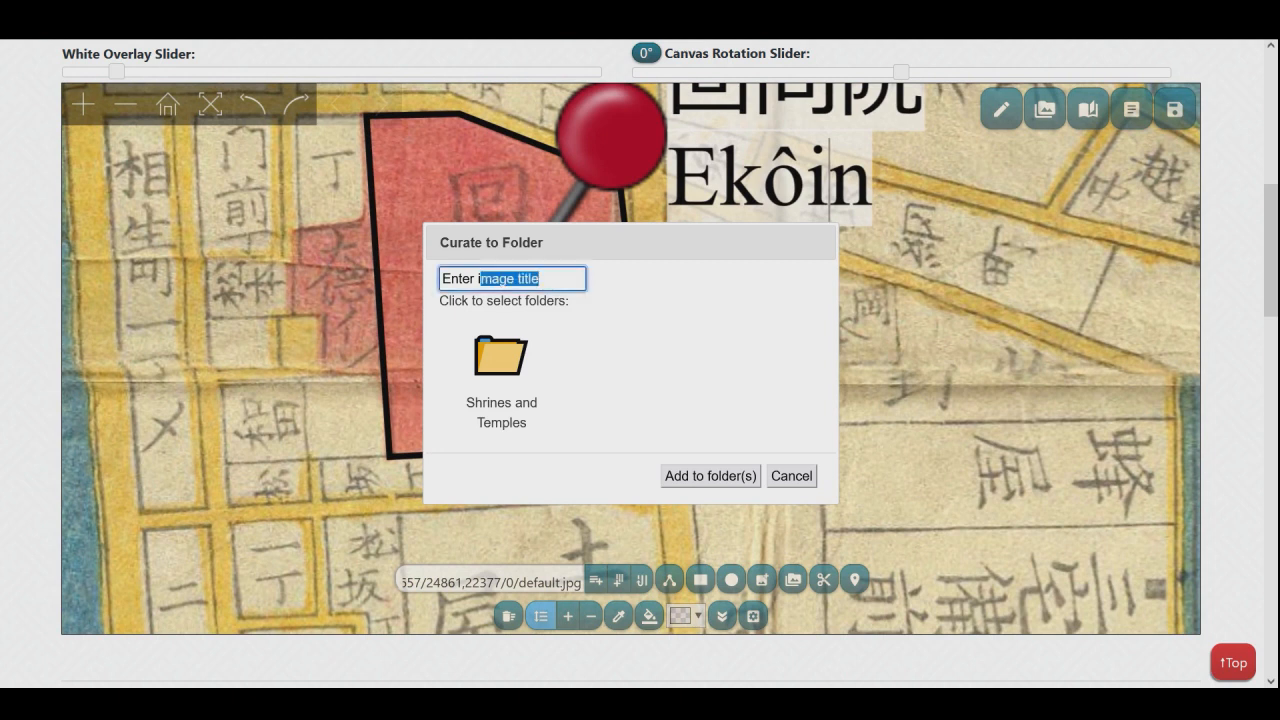
text(えご)
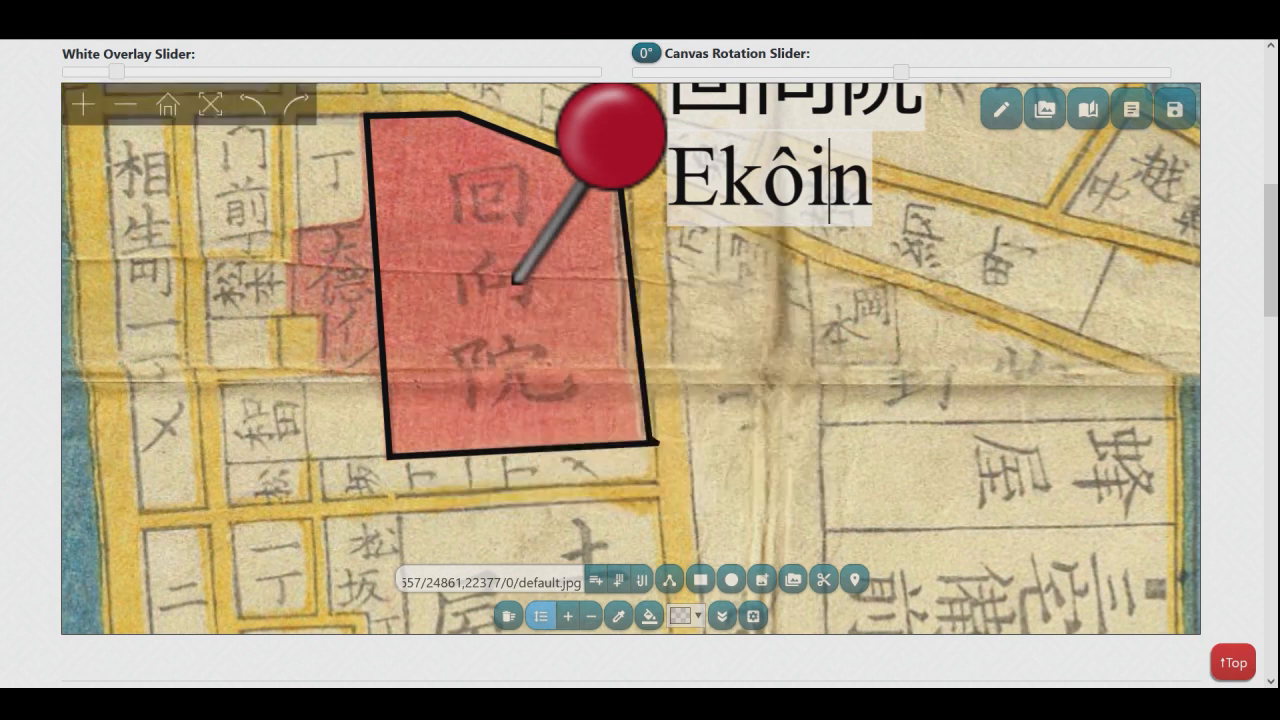
- Frame the small red plot beside the moat, southwest of the castle grounds, as an image segment for curation
scroll(829, 185, down, 5)
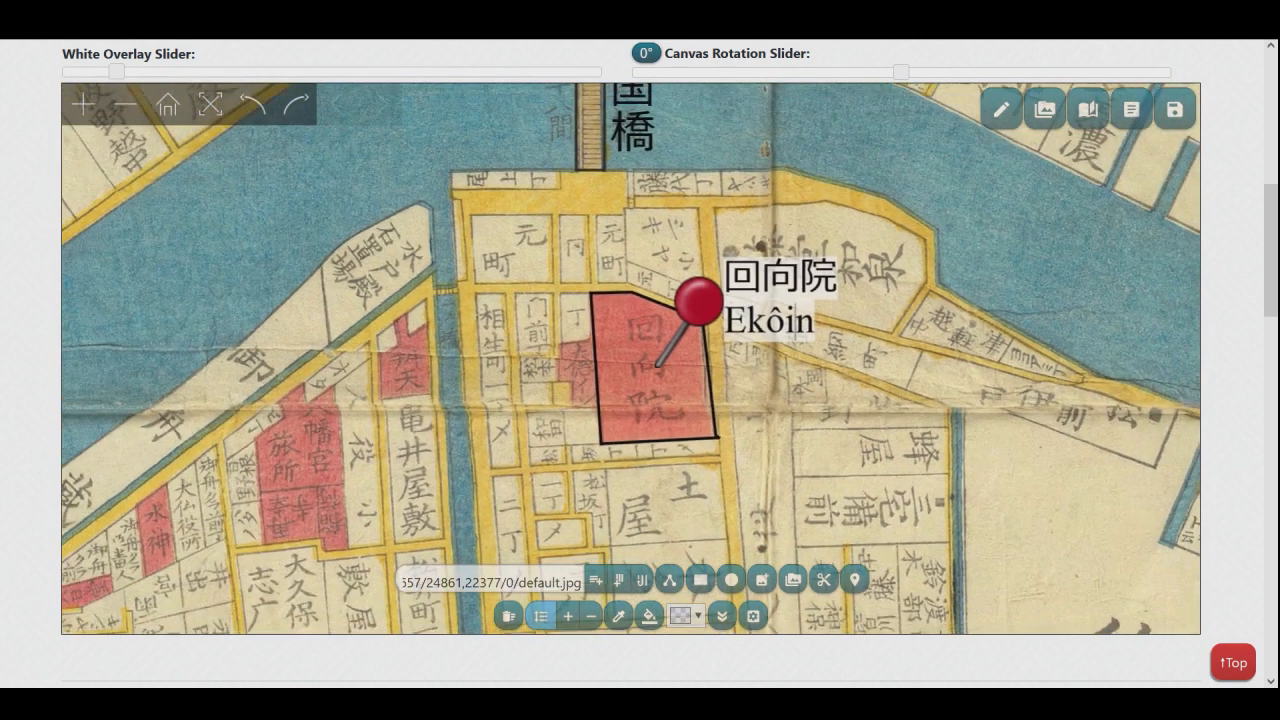
scroll(793, 337, down, 3)
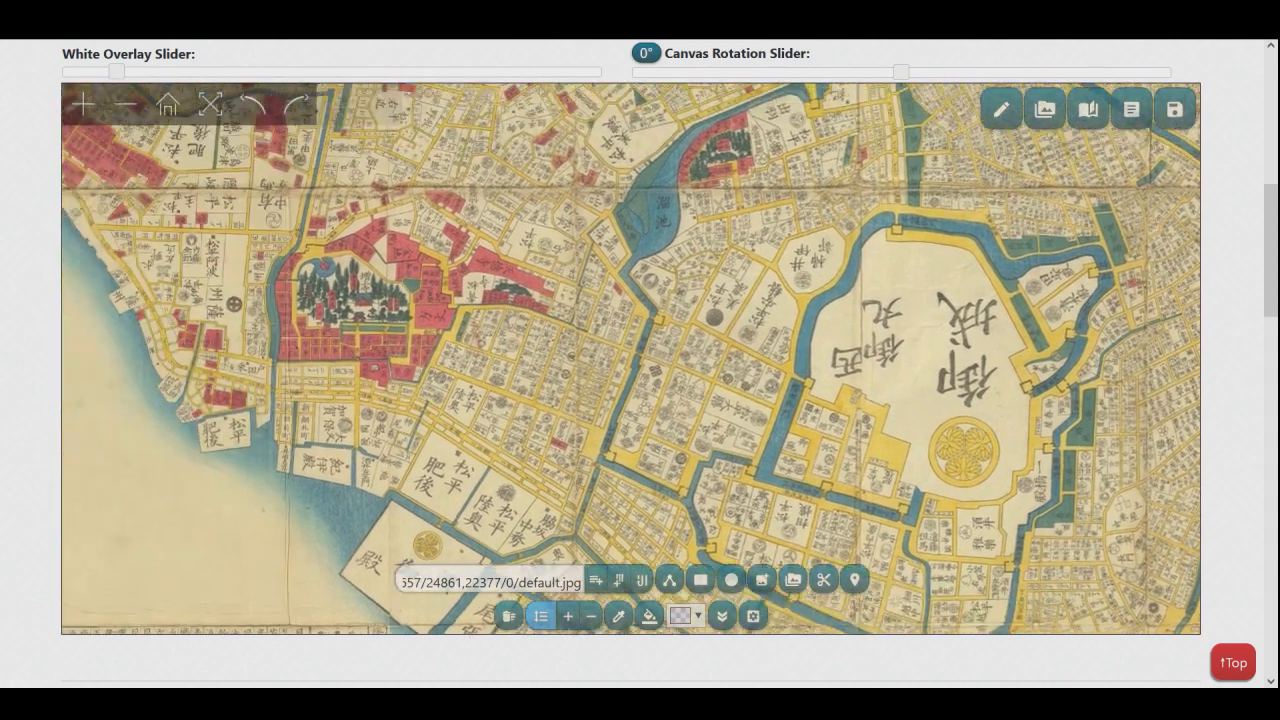
scroll(792, 356, up, 9)
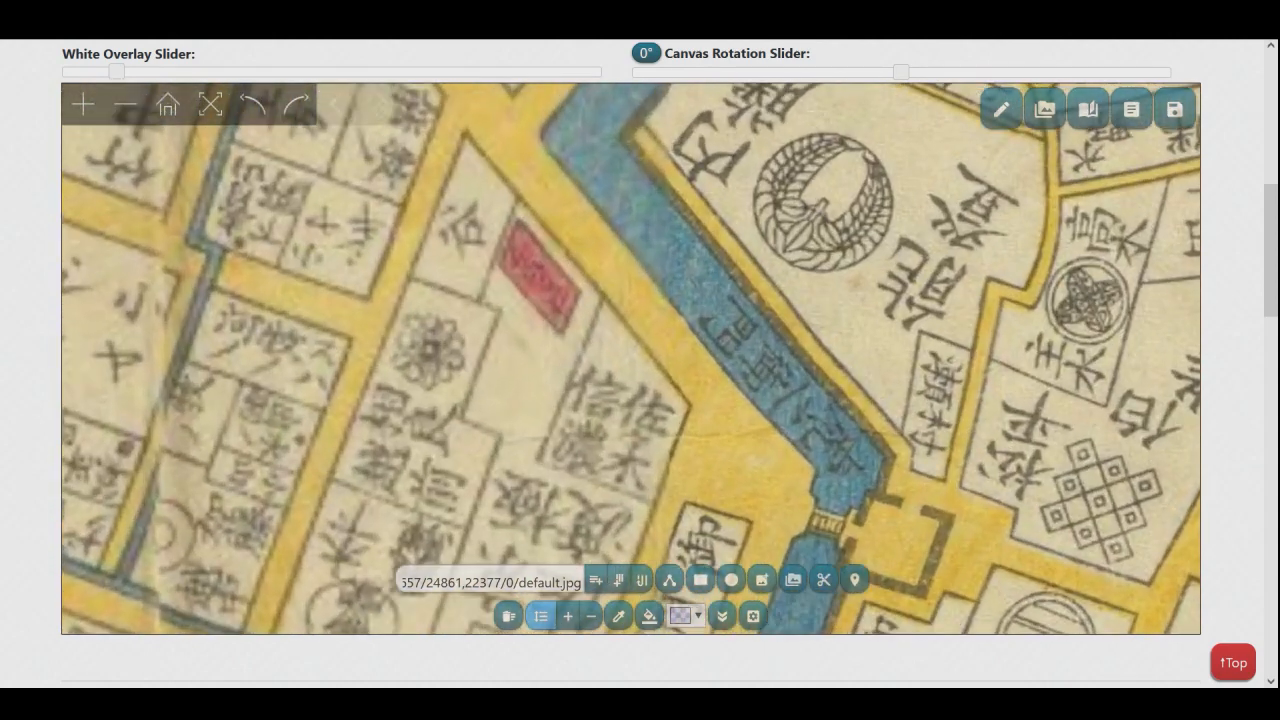
drag(640, 310, 636, 286)
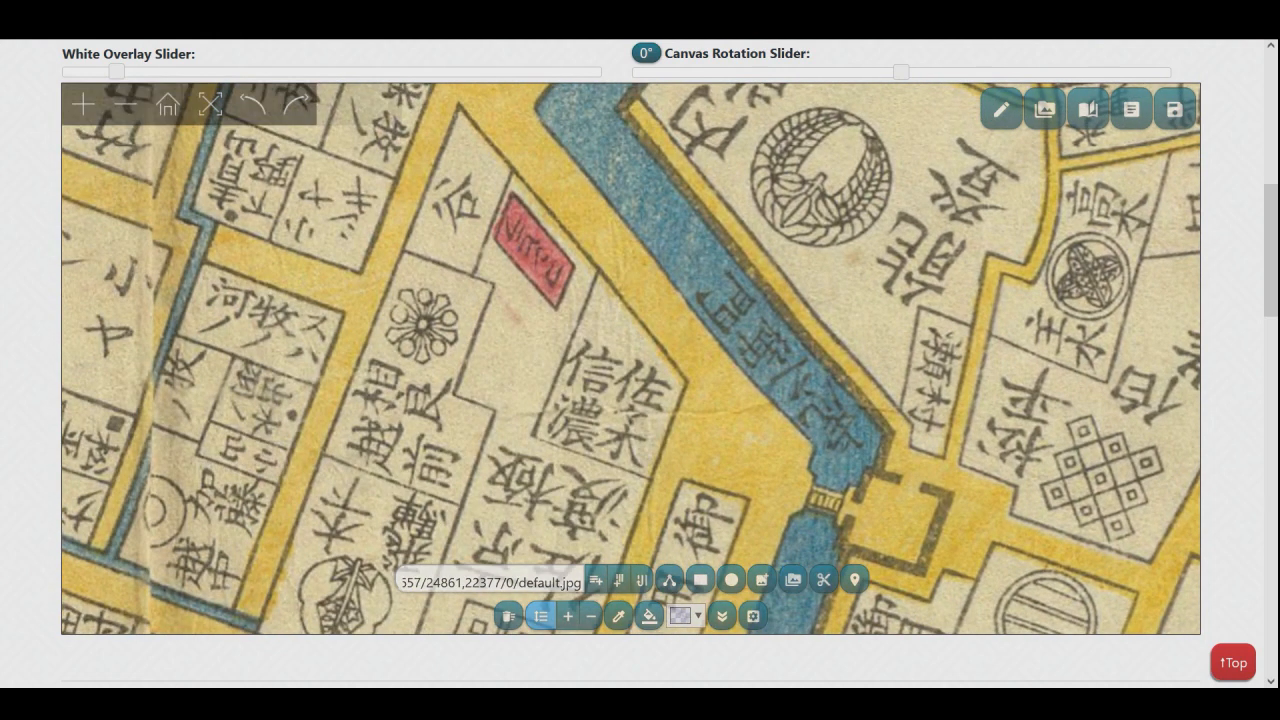
mouse_move(484, 173)
mouse_down()
mouse_move(589, 294)
mouse_move(589, 324)
mouse_up()
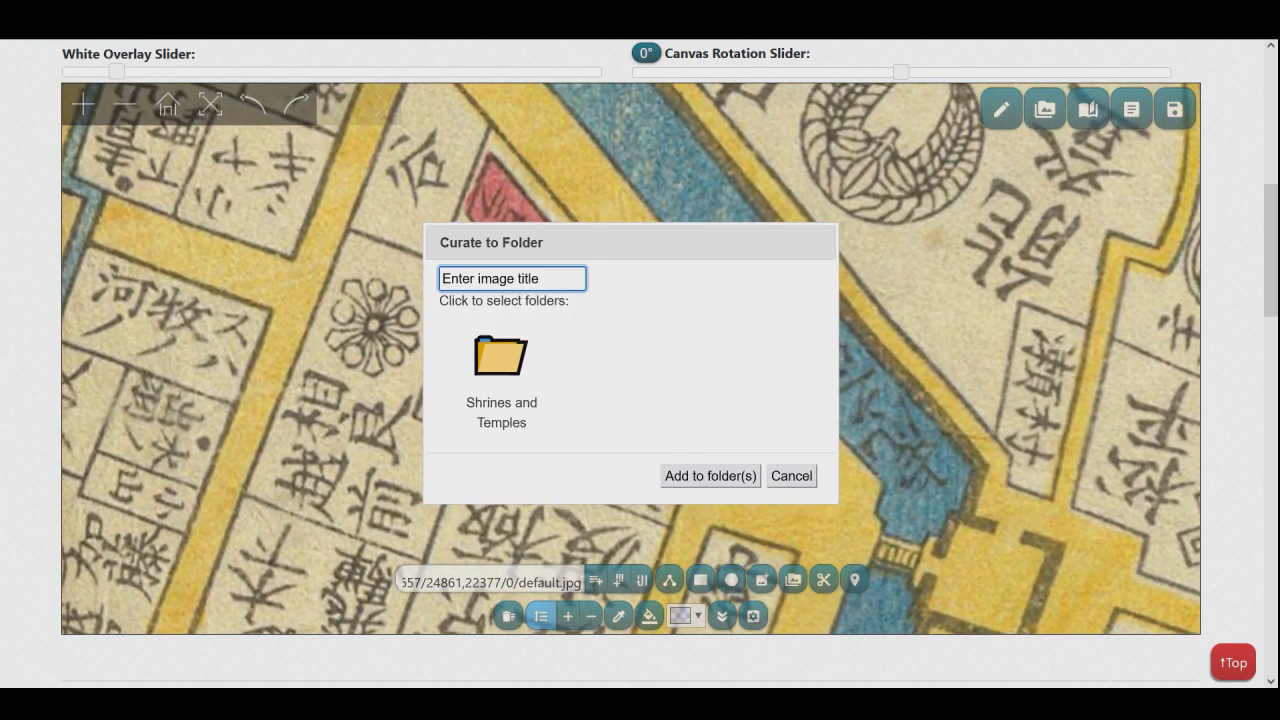
- Select the Shrines and Temples folder for the framed plot and begin its image title with 虎ノ門
click(501, 356)
drag(560, 279, 440, 279)
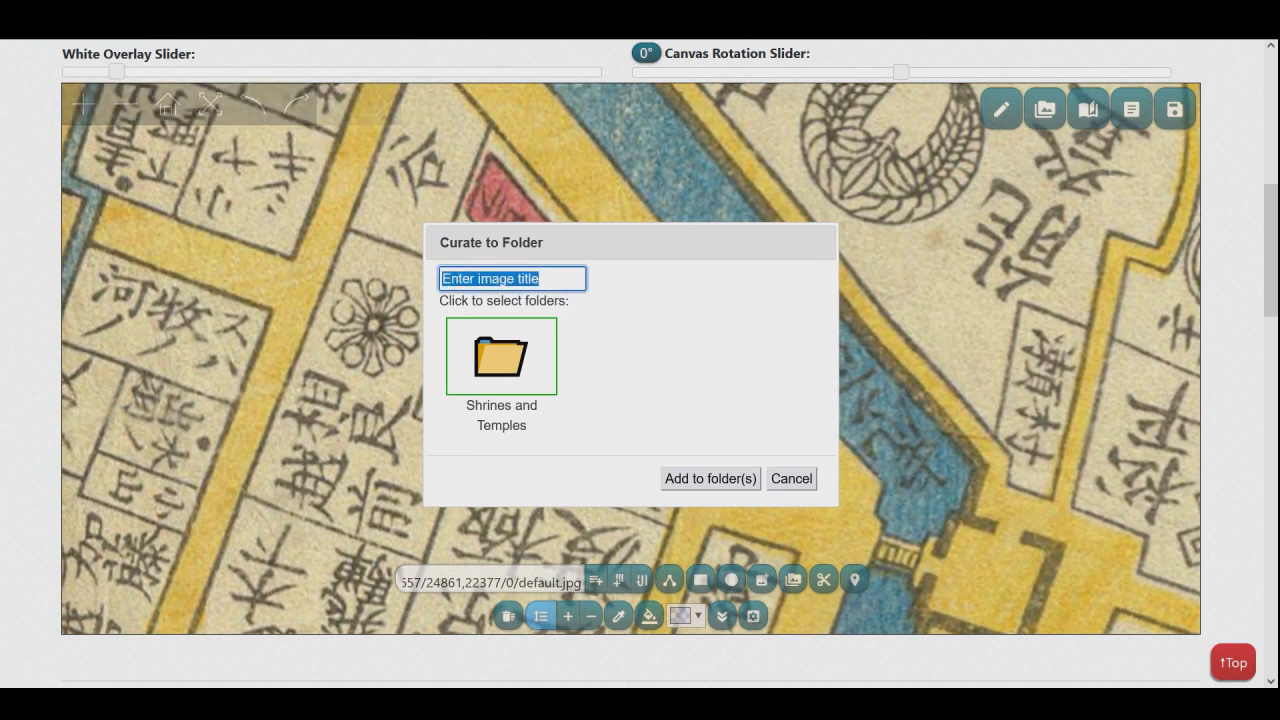
text(と)
text(らの)
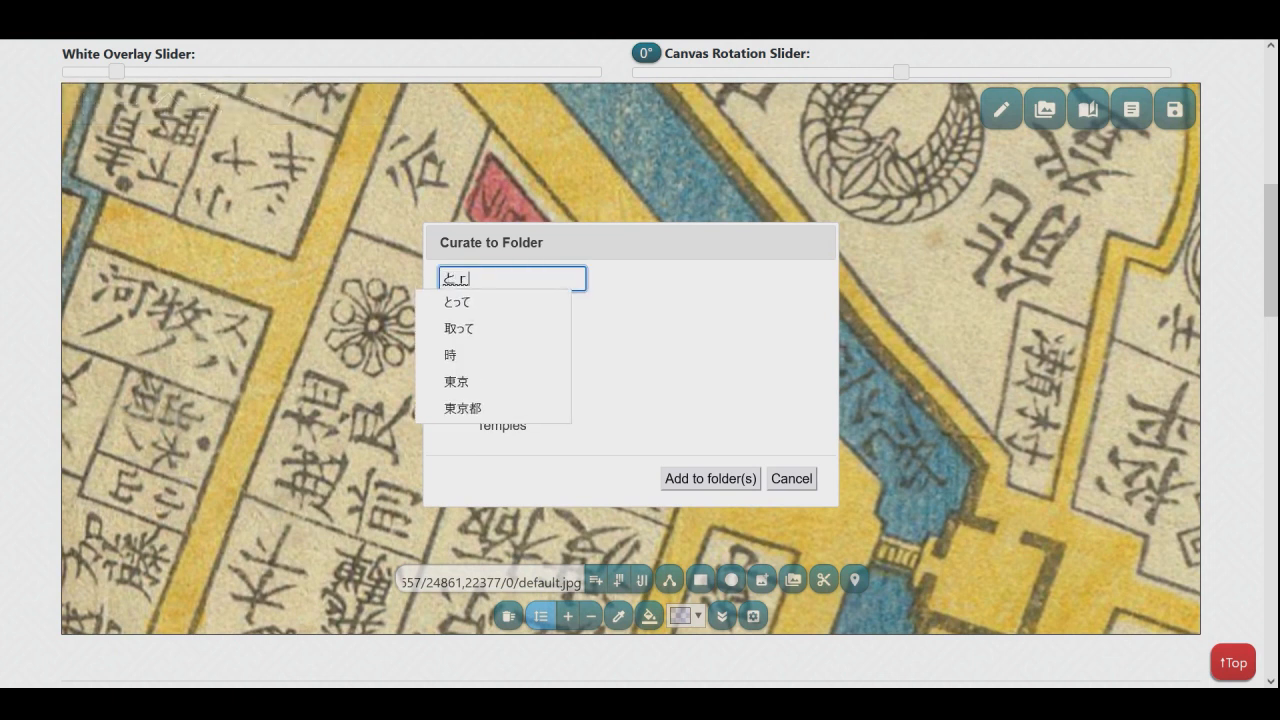
text(も)
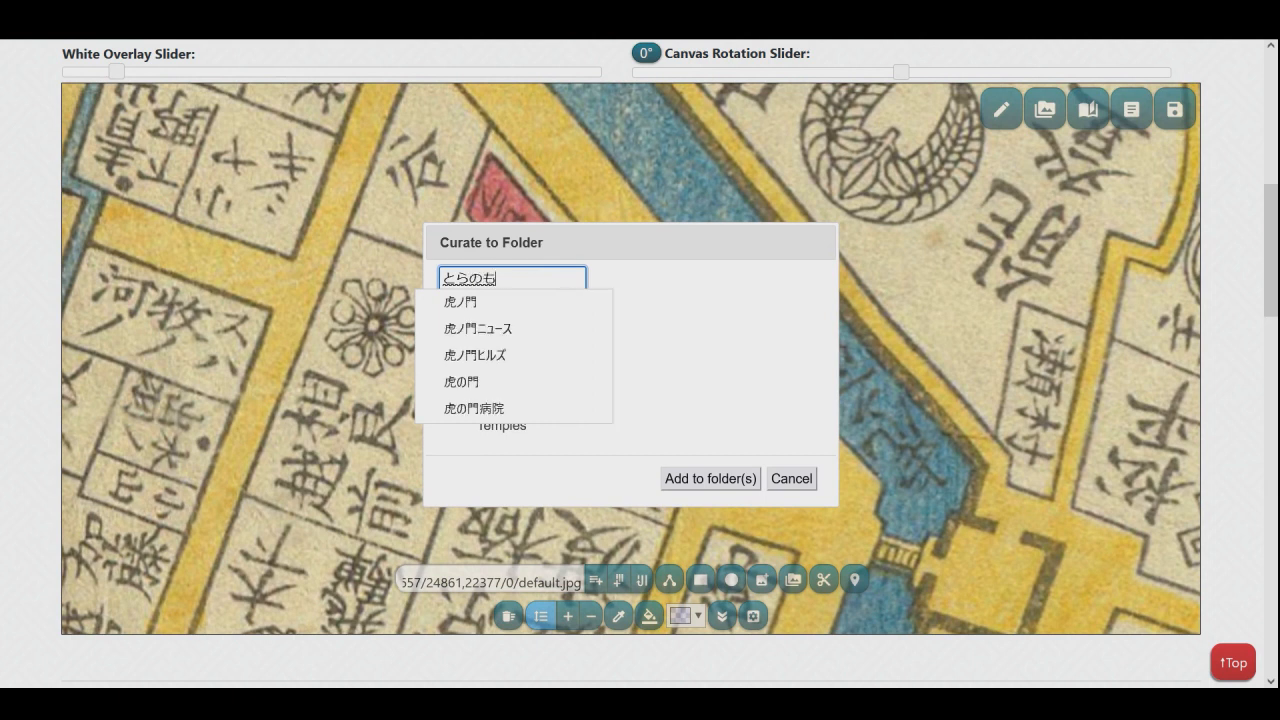
text(nn)
key(space)
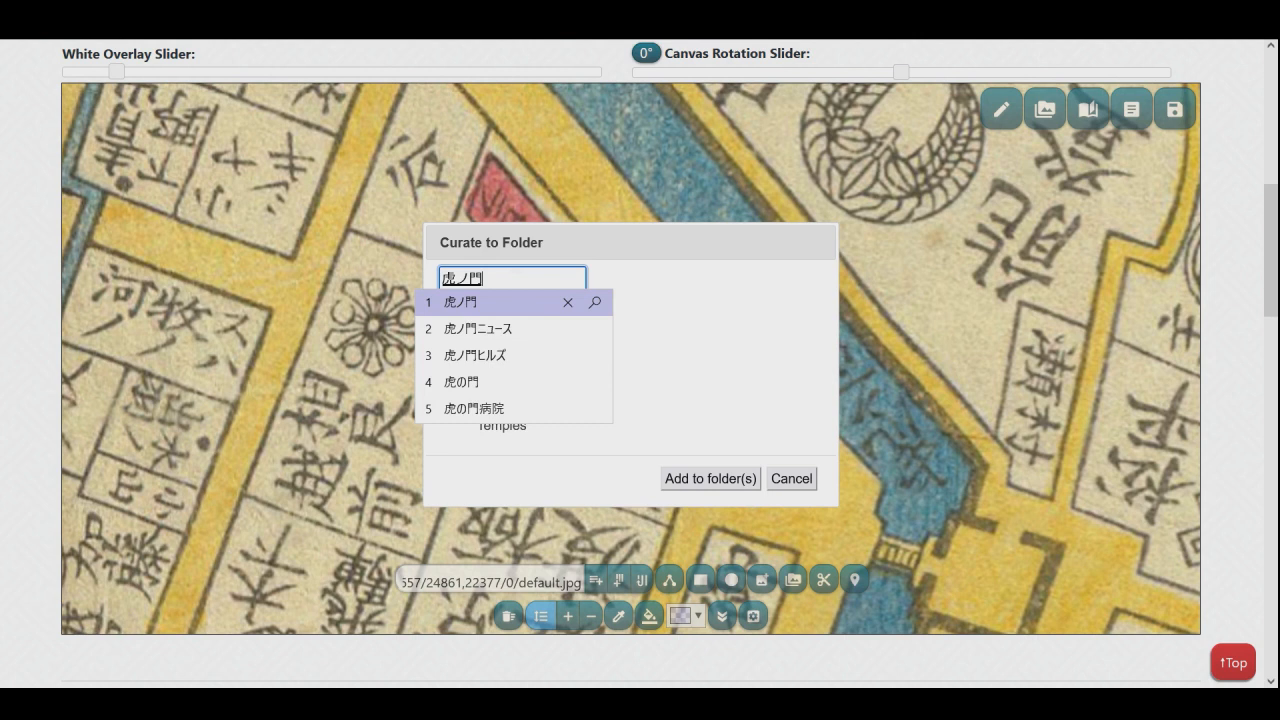
key(Return)
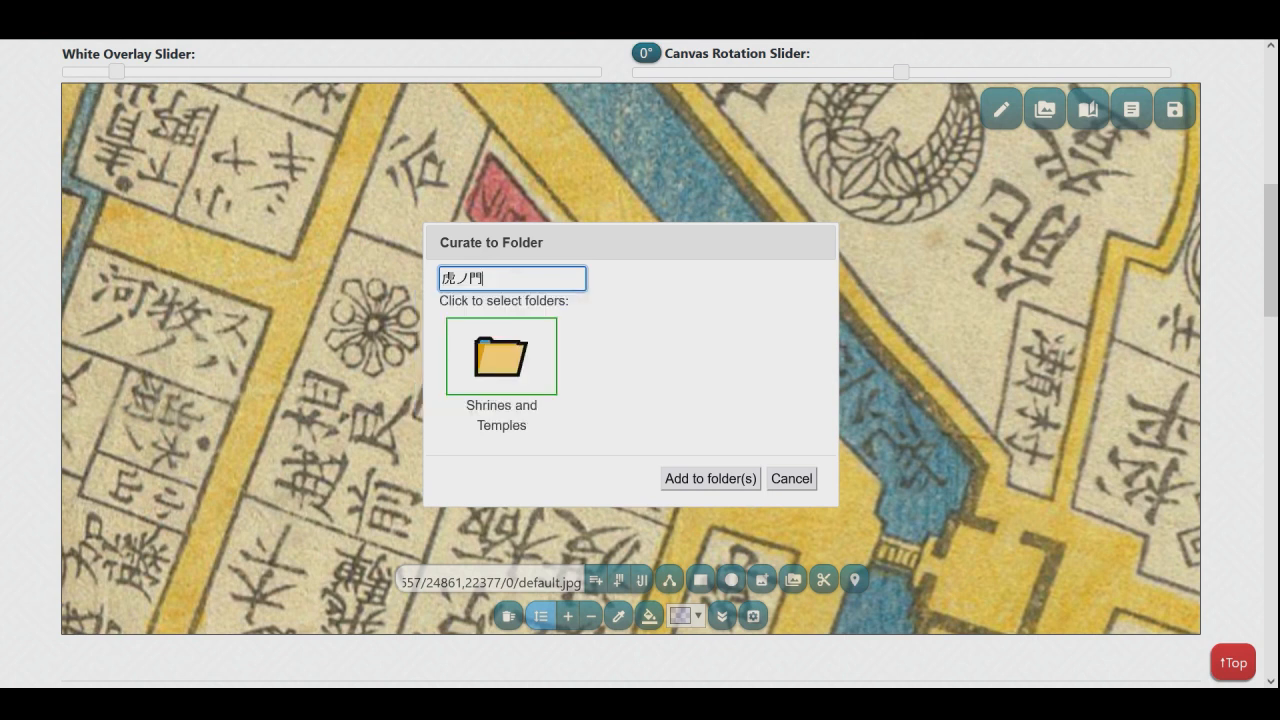
text(ko)
text(n)
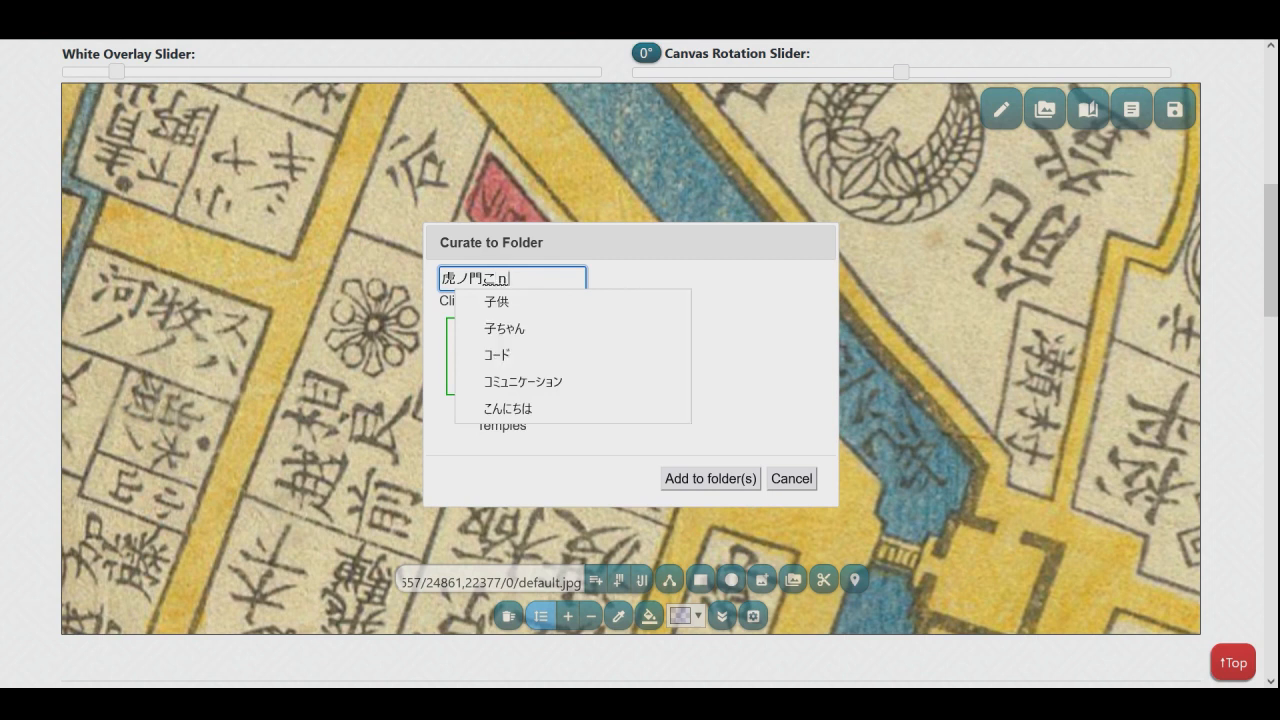
text(np)
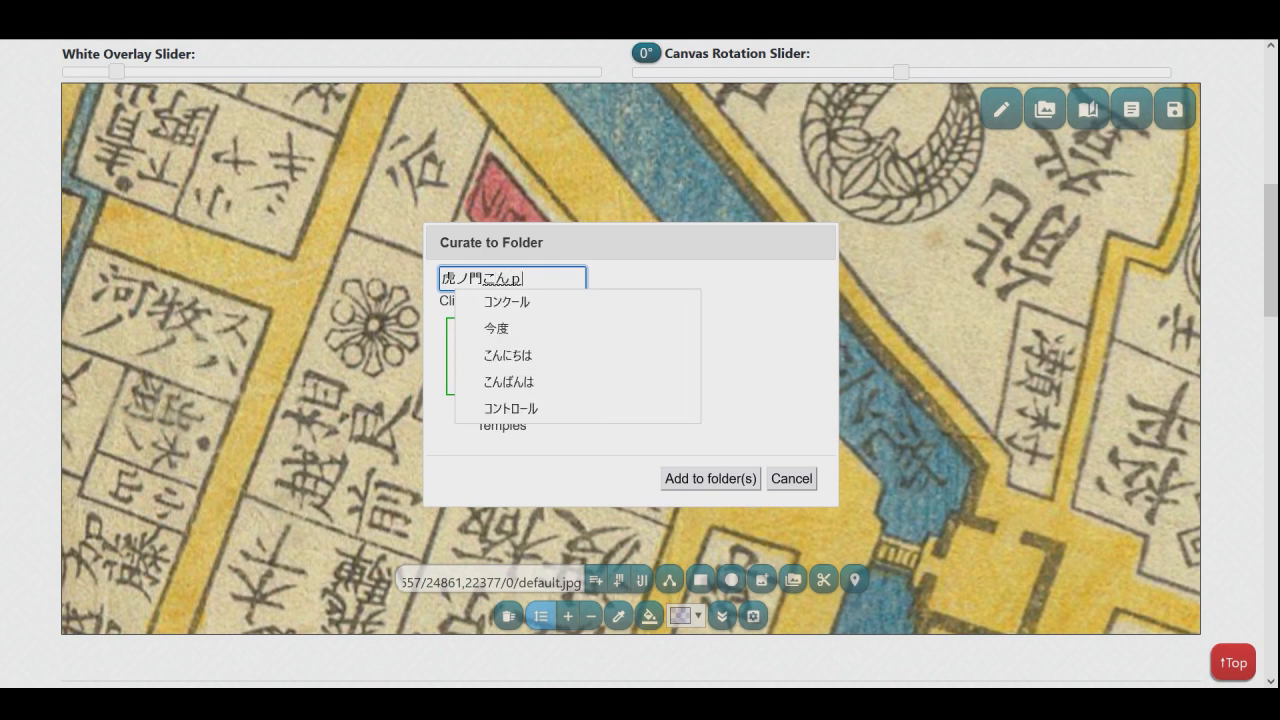
text(ira)
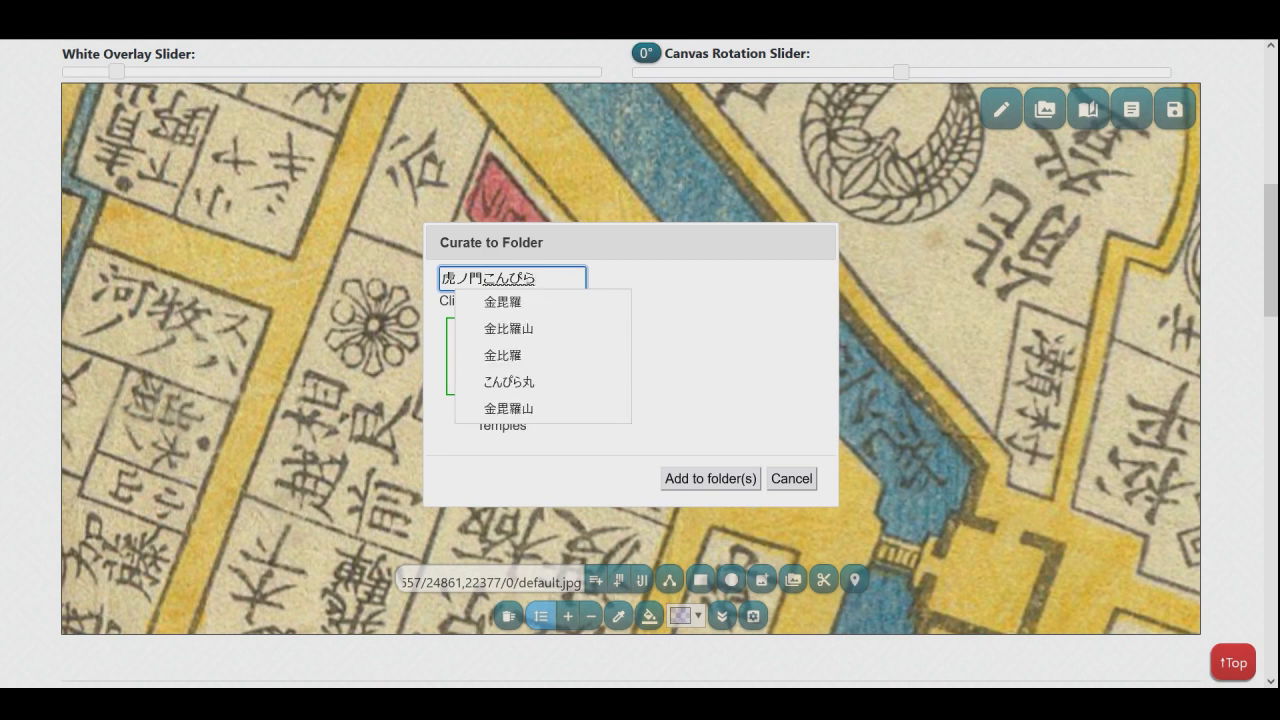
key(space)
key(space)
key(space)
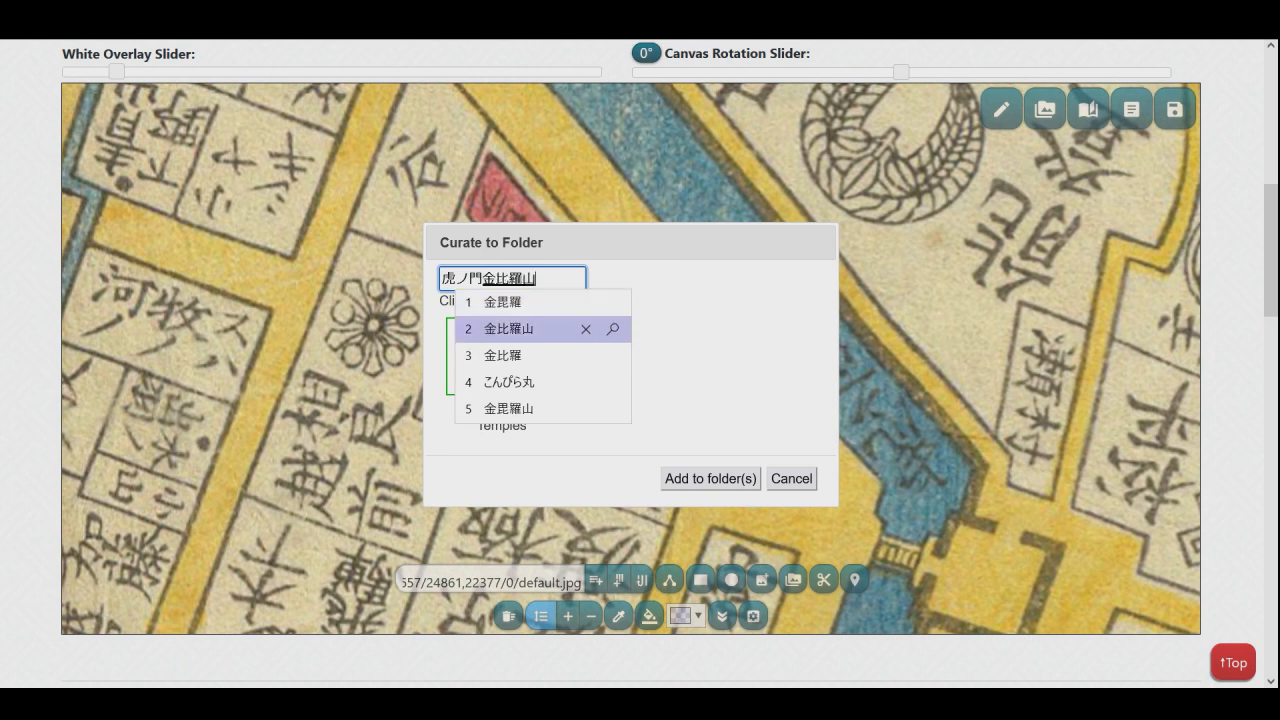
key(space)
key(space)
key(space)
key(space)
key(space)
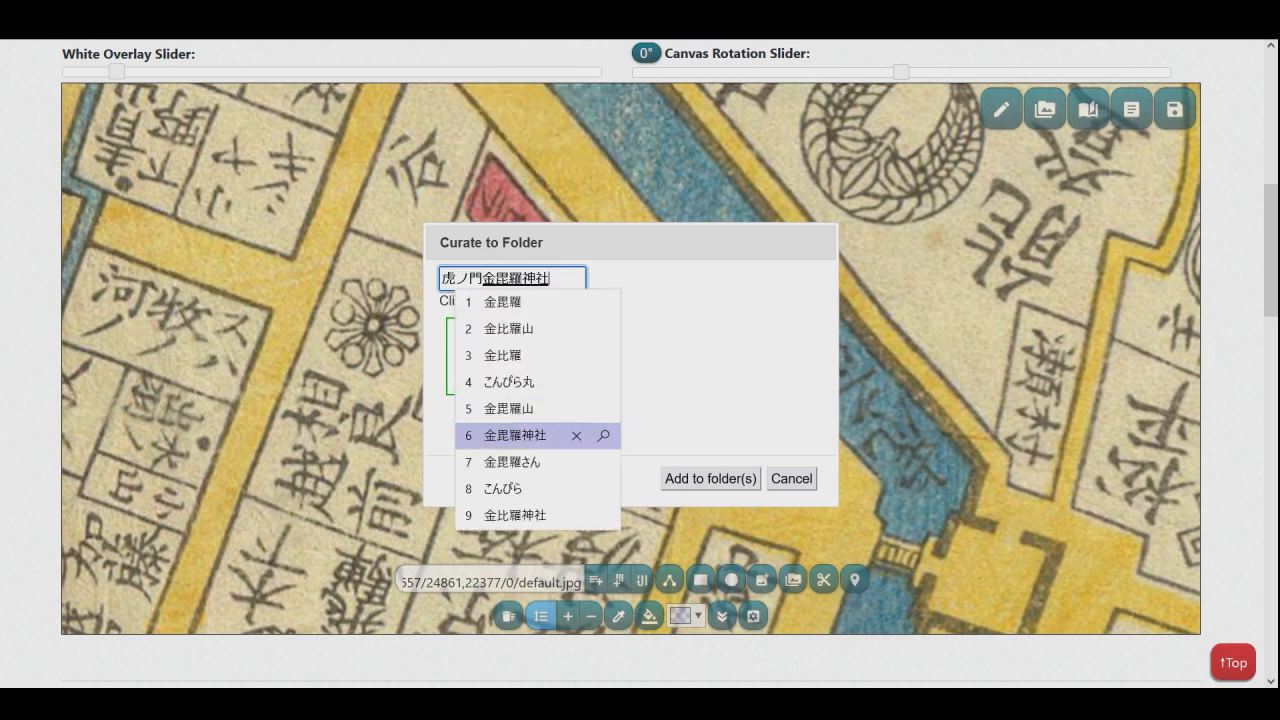
key(space)
key(space)
key(space)
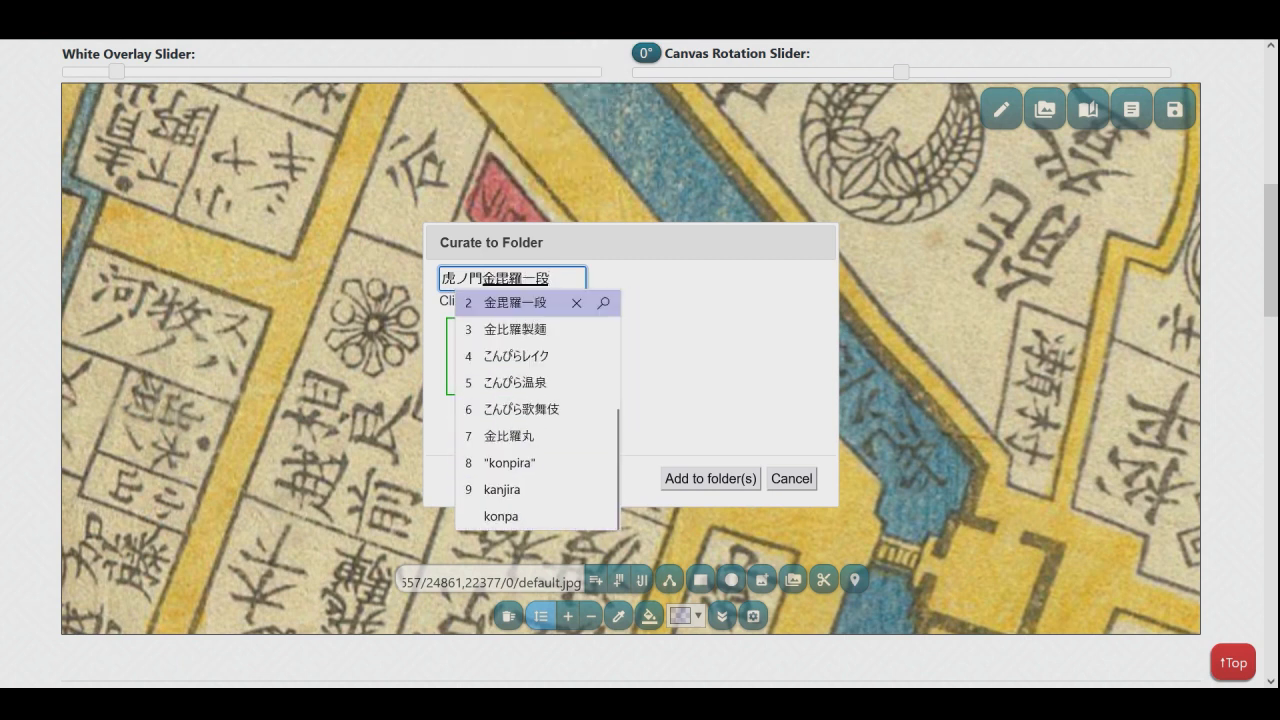
key(space)
key(space)
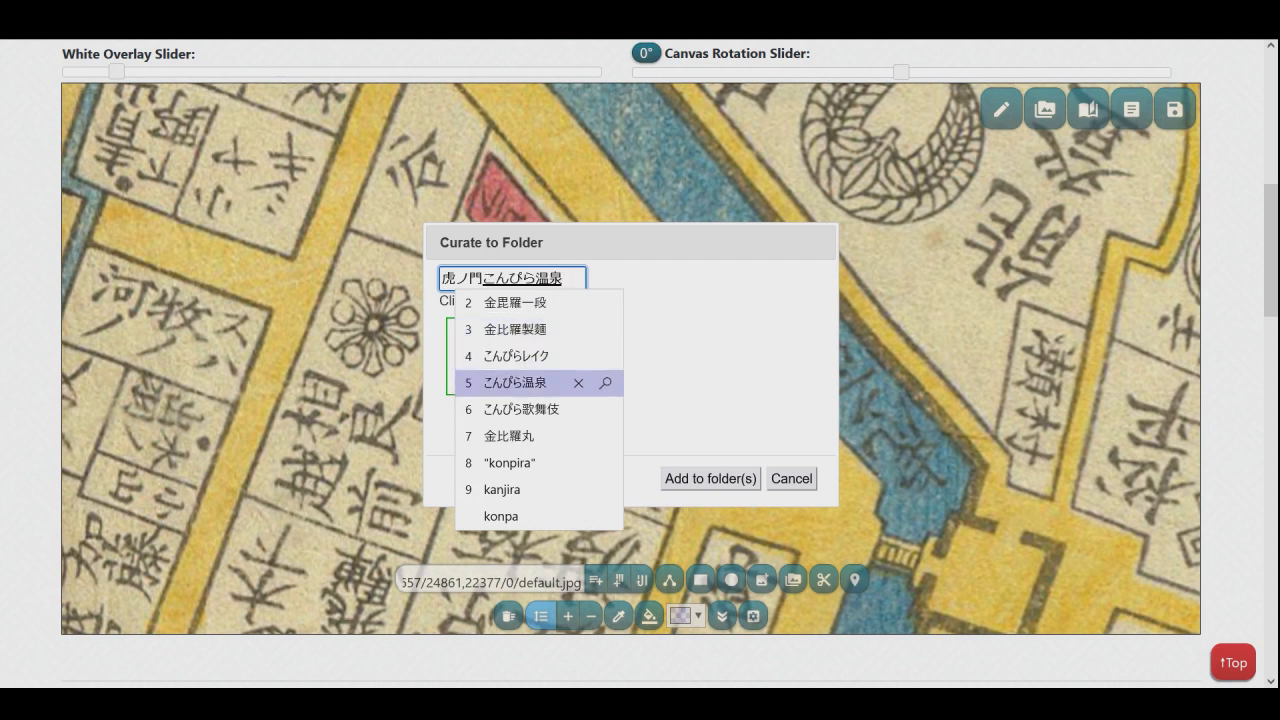
key(space)
key(space)
key(space)
key(space)
key(space)
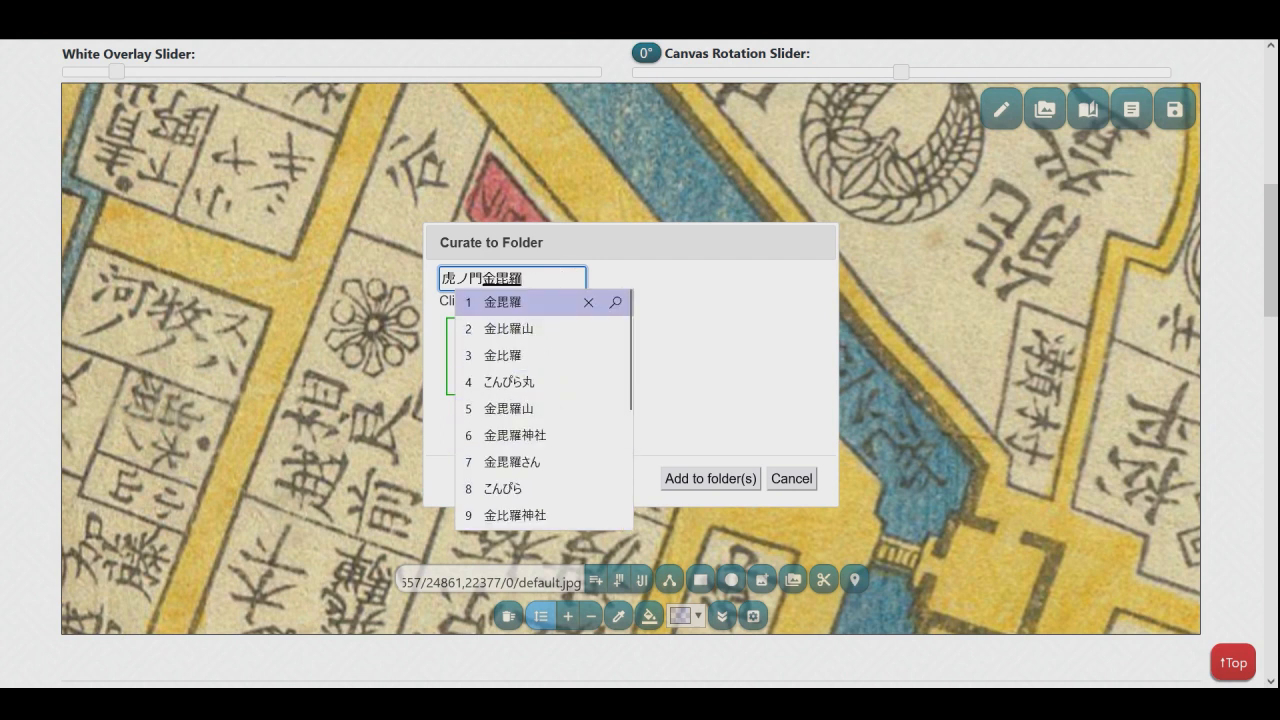
key(BackSpace)
key(BackSpace)
key(BackSpace)
key(BackSpace)
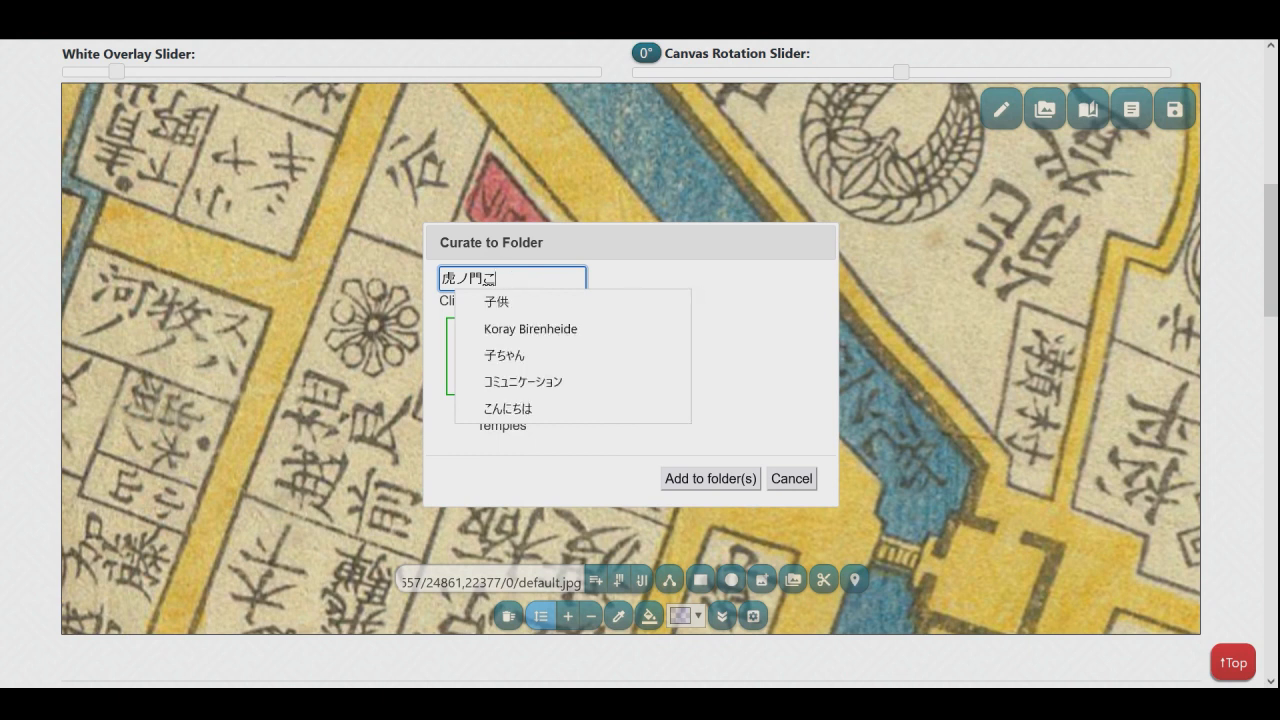
key(BackSpace)
text(KON)
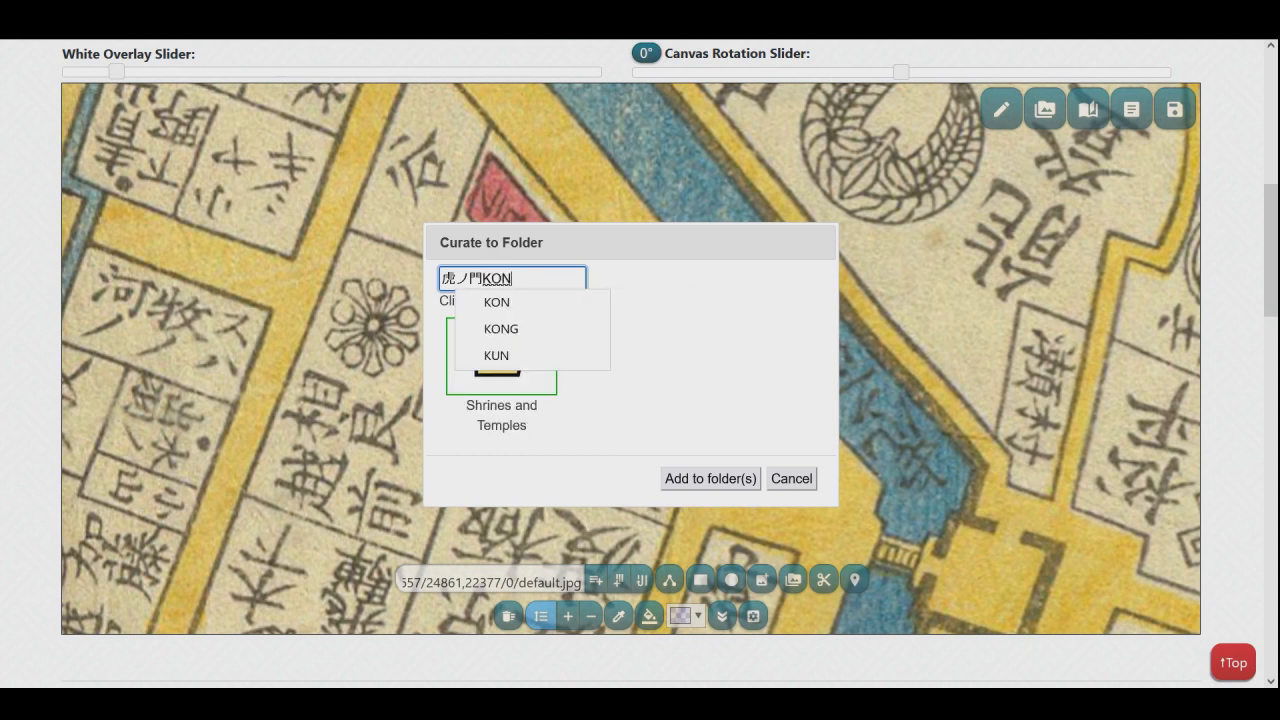
key(BackSpace)
key(BackSpace)
key(BackSpace)
text(K)
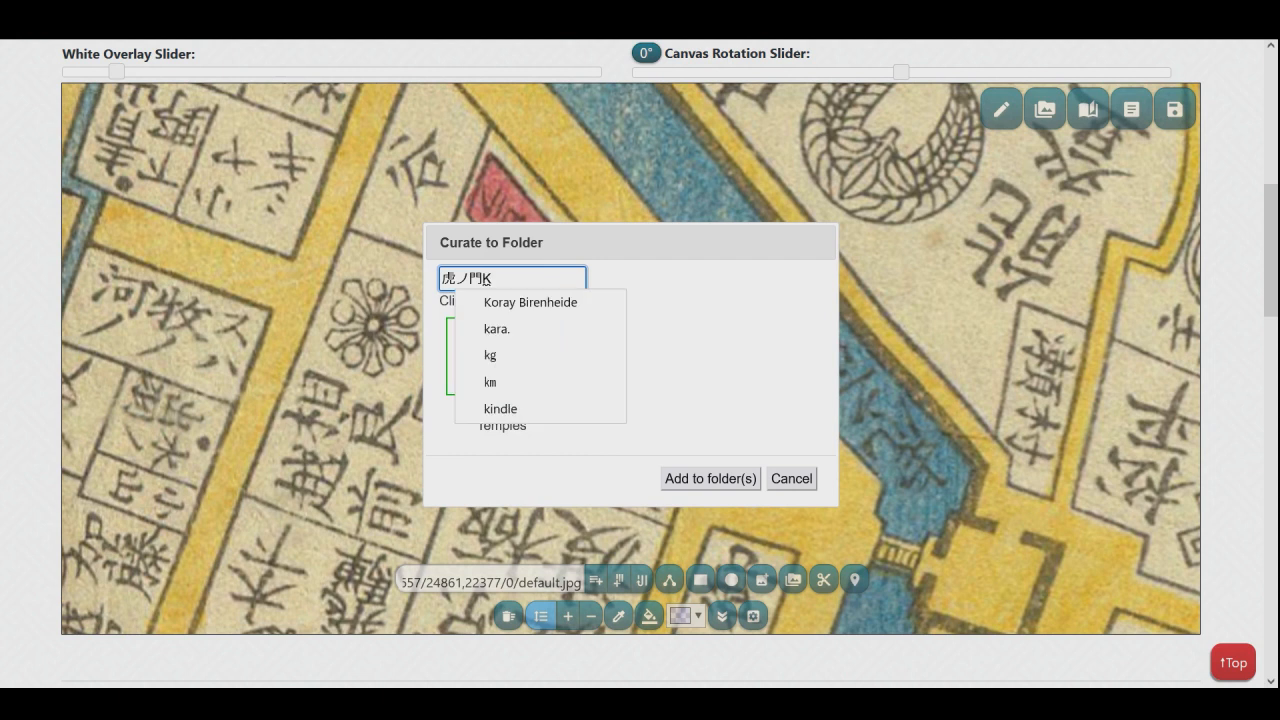
text(onpira)
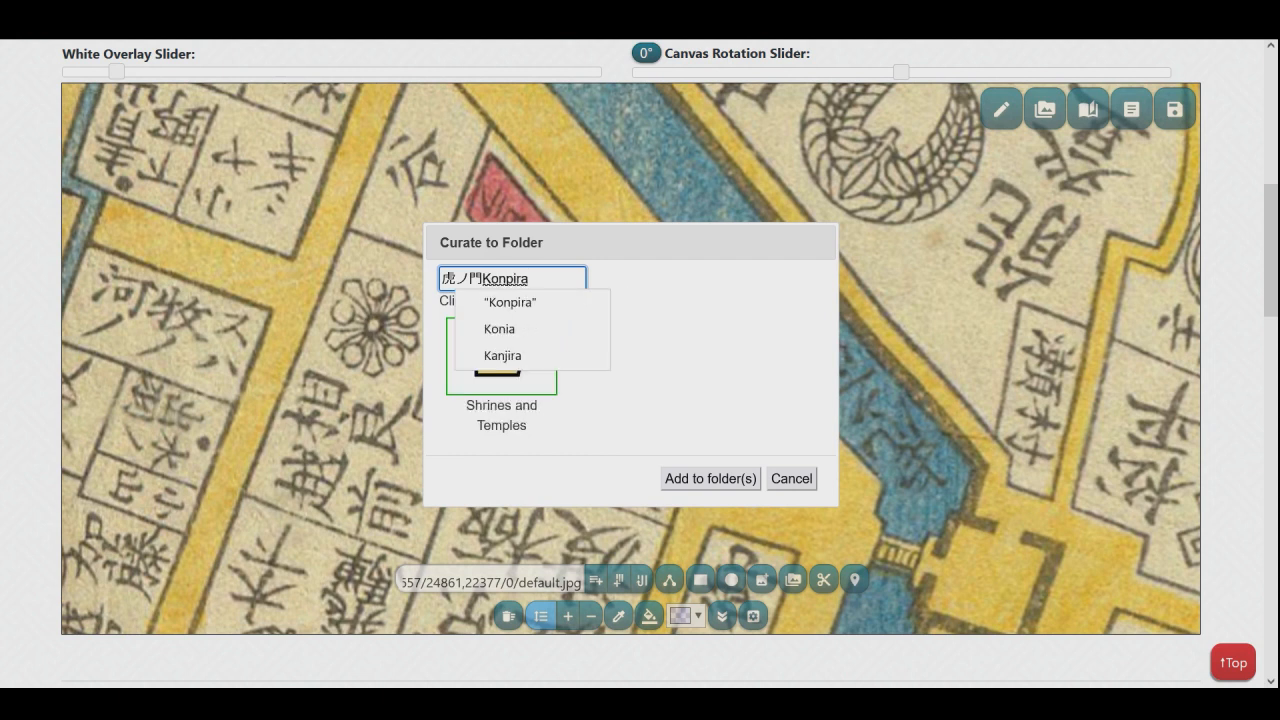
key(BackSpace)
key(BackSpace)
key(BackSpace)
key(BackSpace)
key(BackSpace)
key(BackSpace)
key(BackSpace)
- Complete the image title as 虎ノ門こんぴら and add the segment to the selected folder
text(konp)
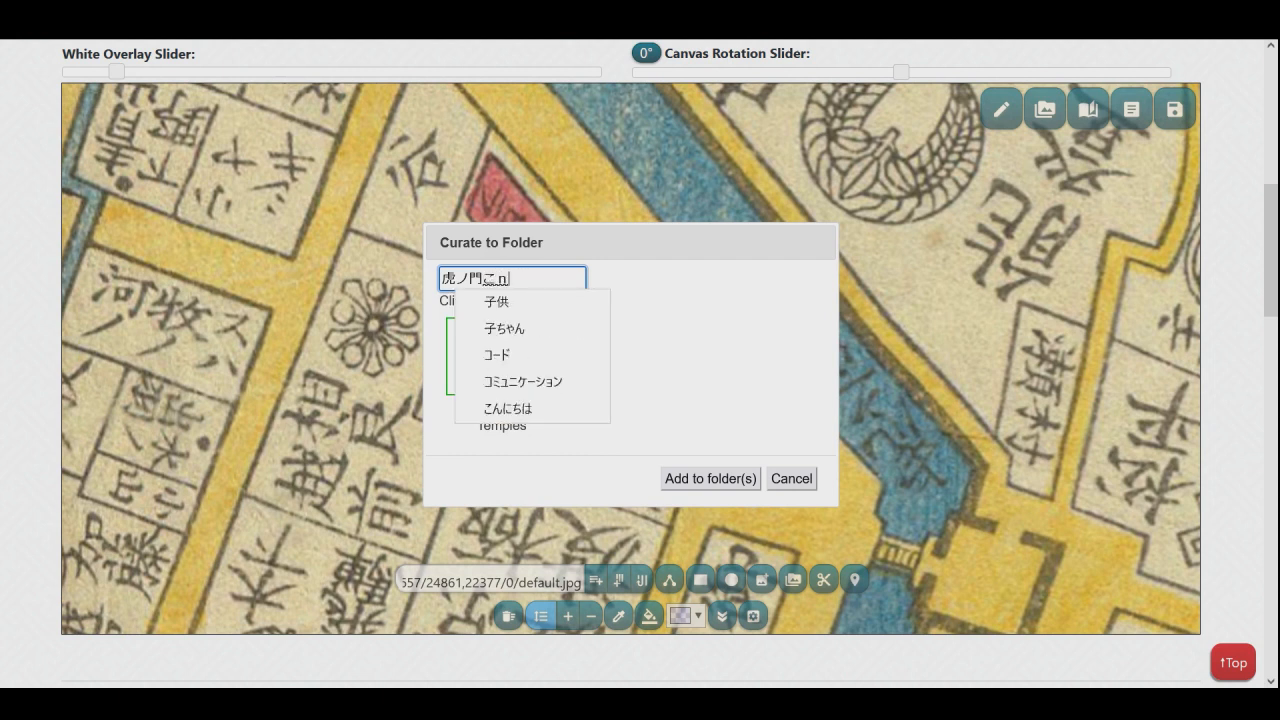
text(ira)
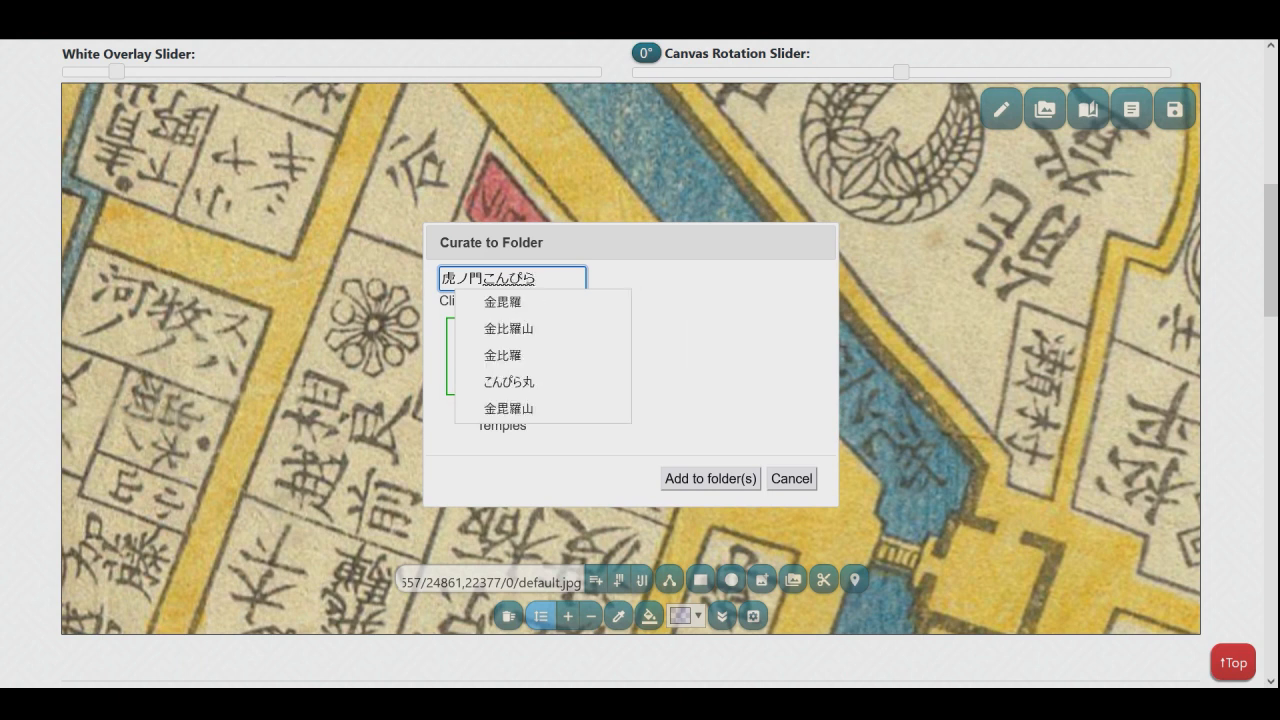
key(BackSpace)
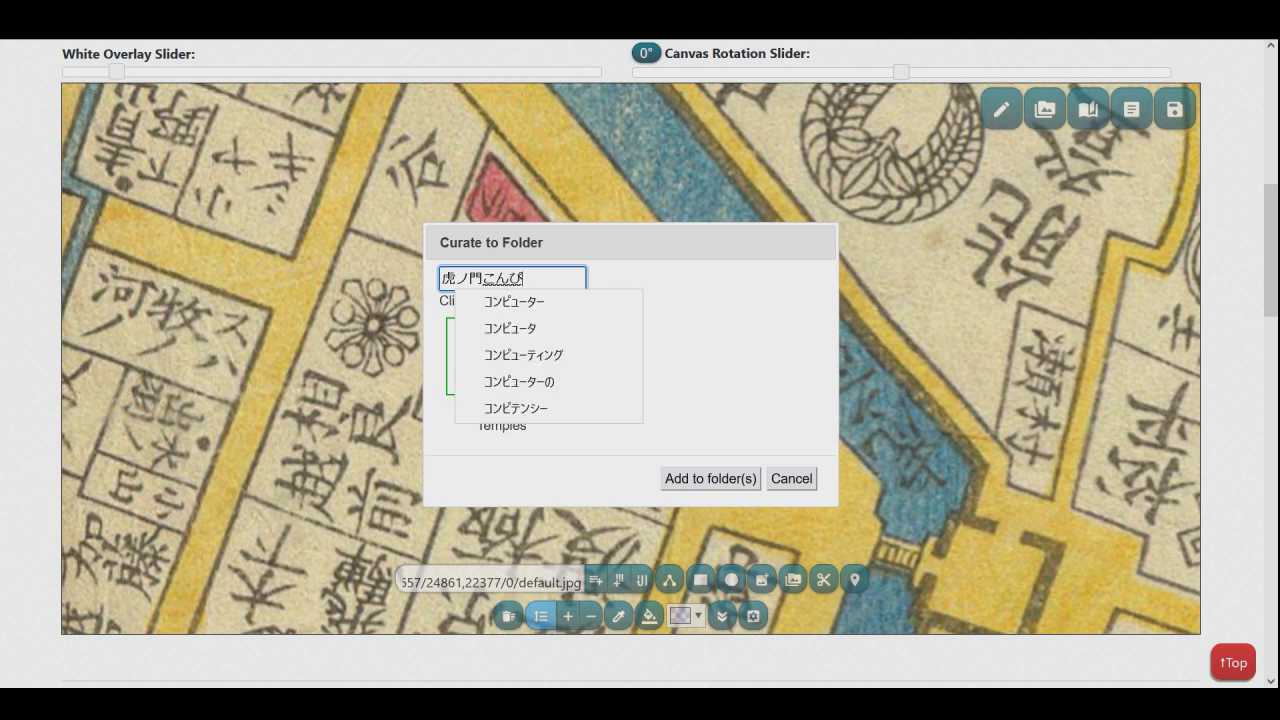
text(ra)
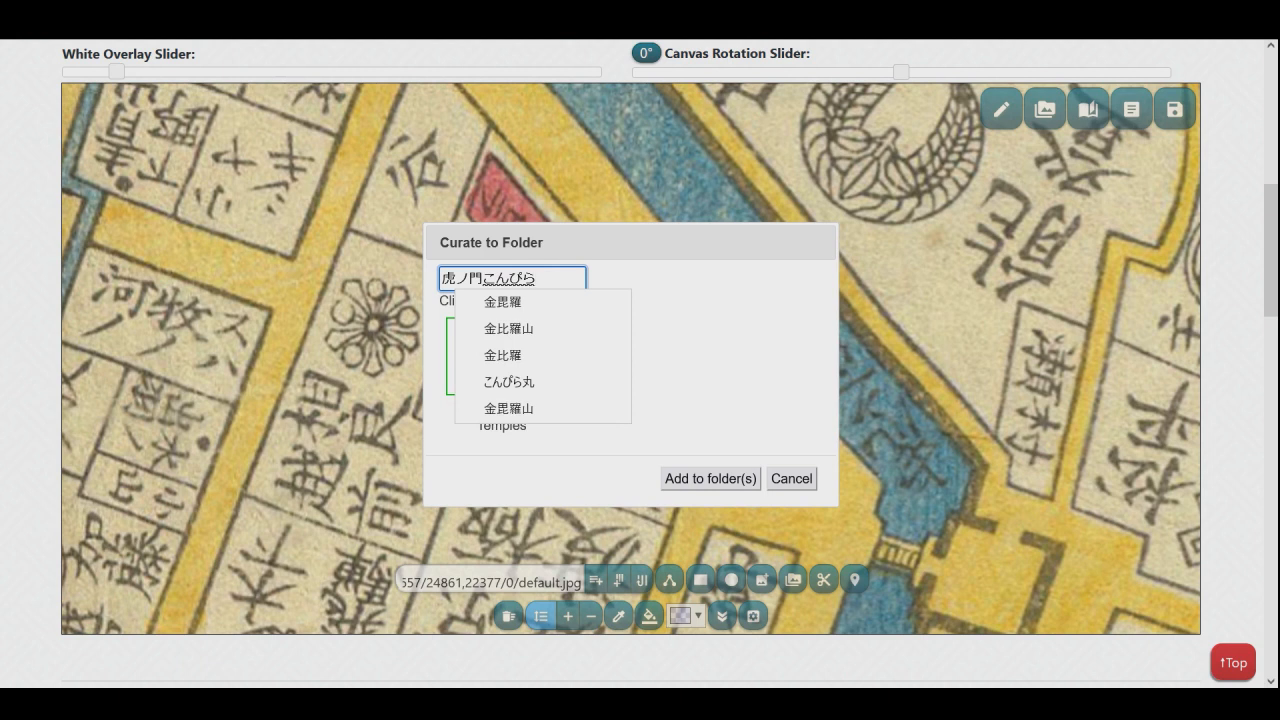
key(Return)
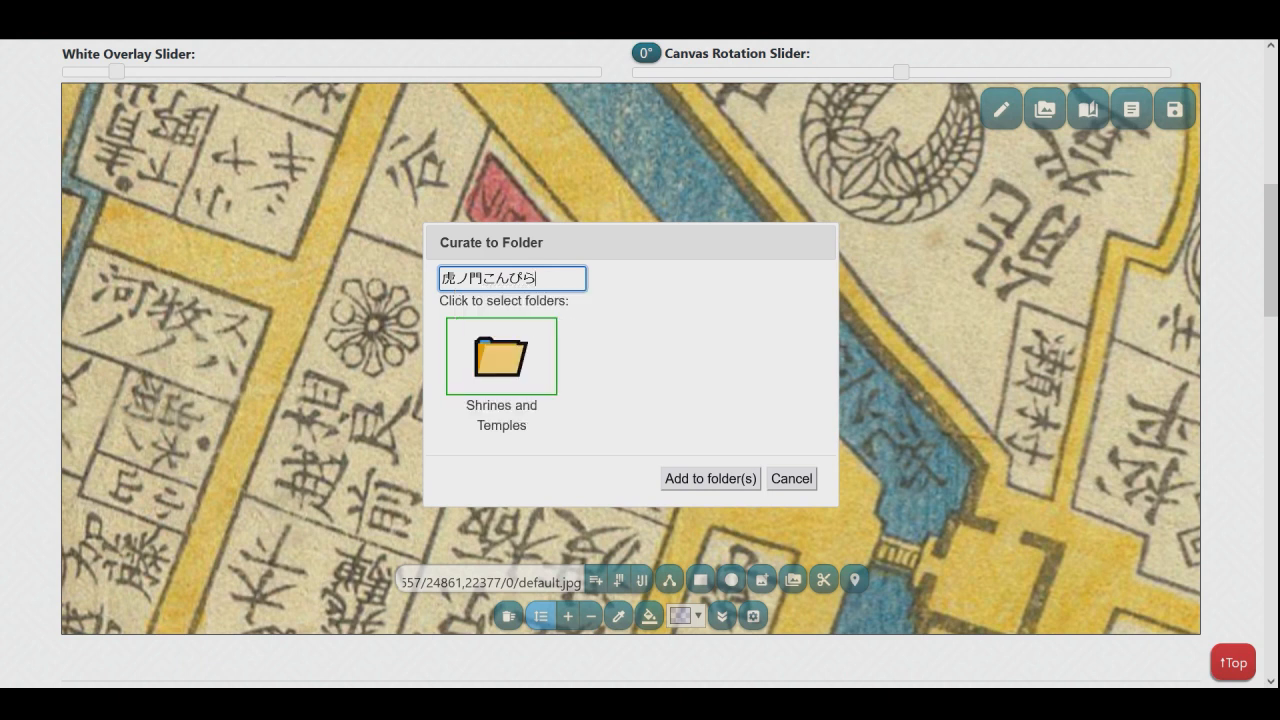
click(776, 478)
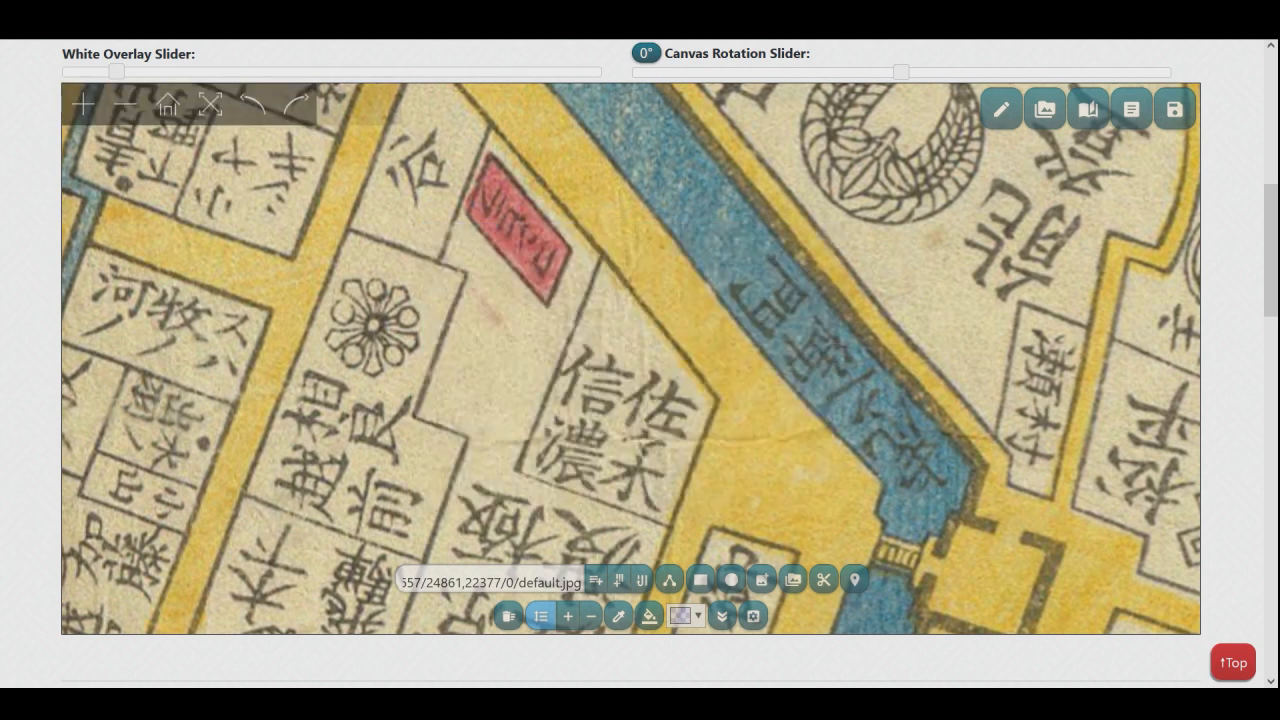
- Open the overview of curated images and view the 回向院 segment on its own, then return to the overview
scroll(757, 451, down, 5)
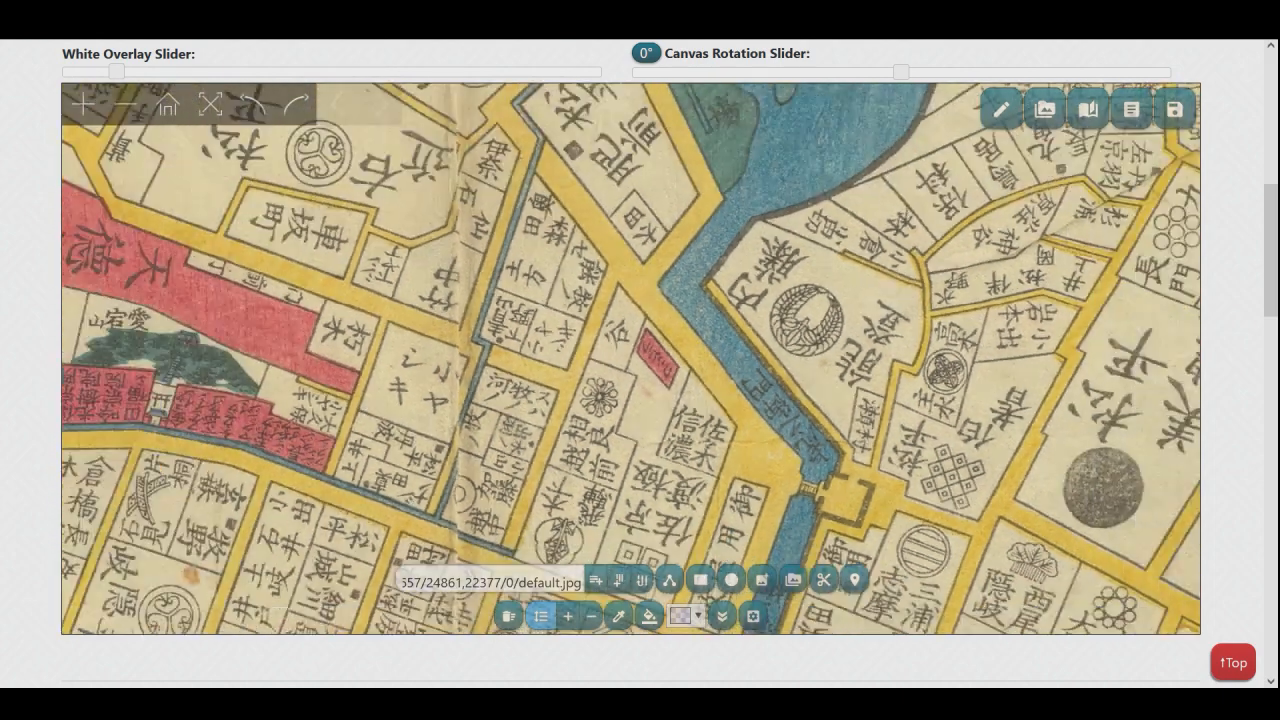
scroll(735, 448, down, 5)
drag(735, 448, 515, 511)
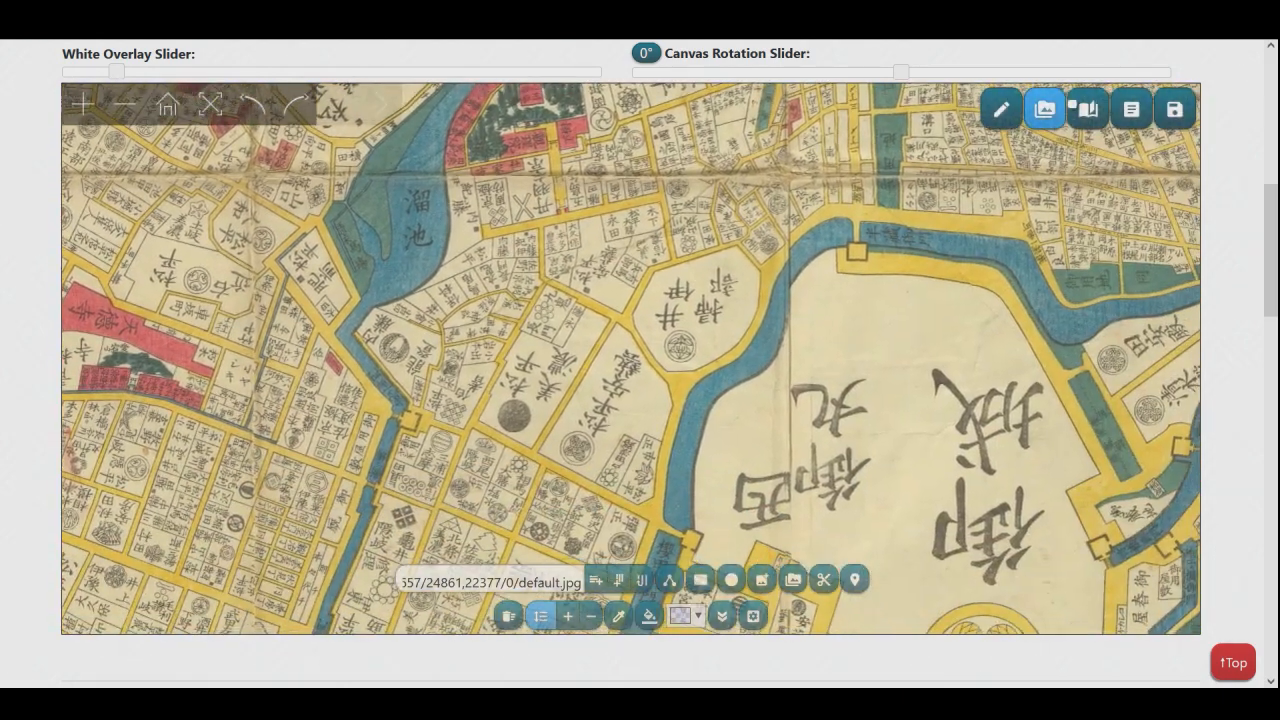
click(1045, 110)
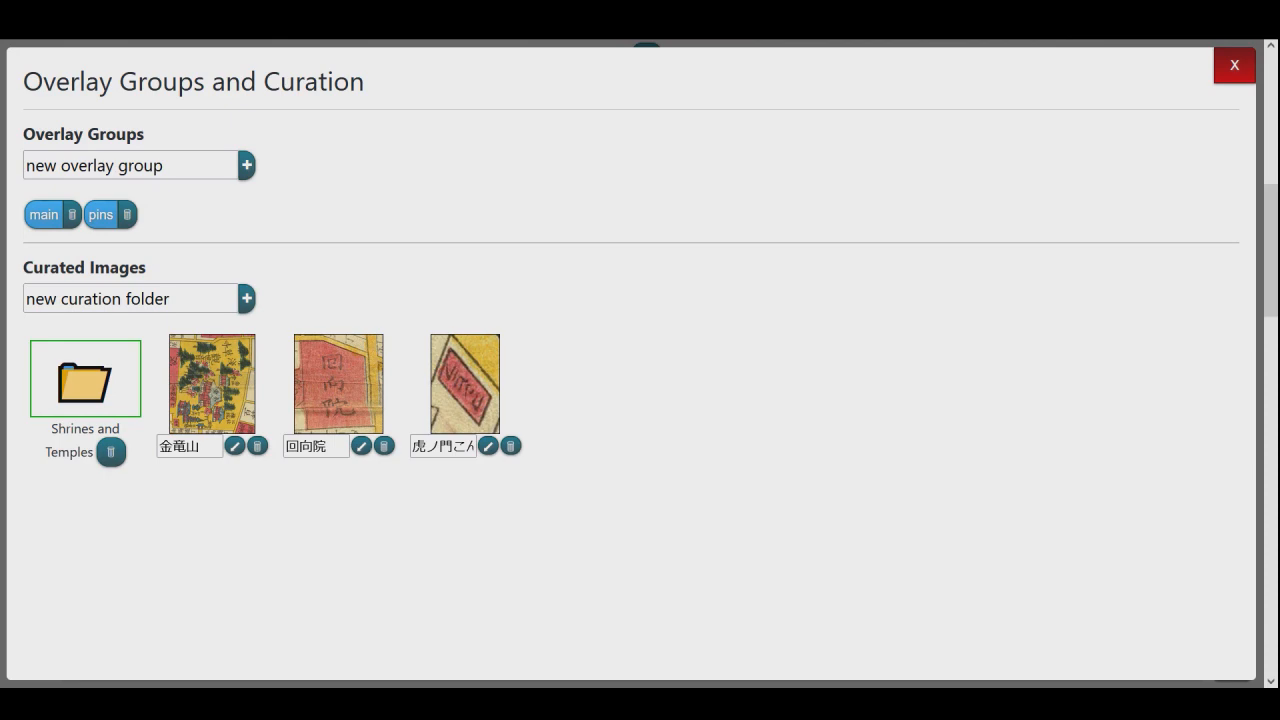
click(338, 384)
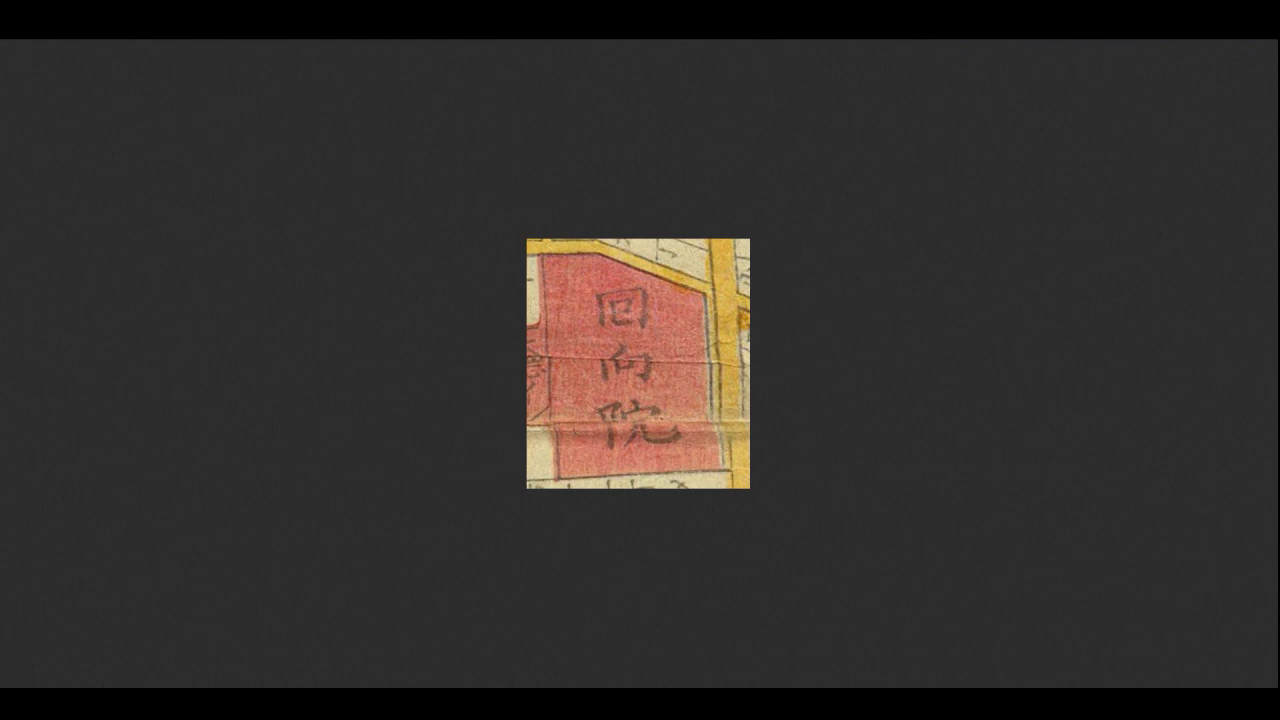
key(ctrl+w)
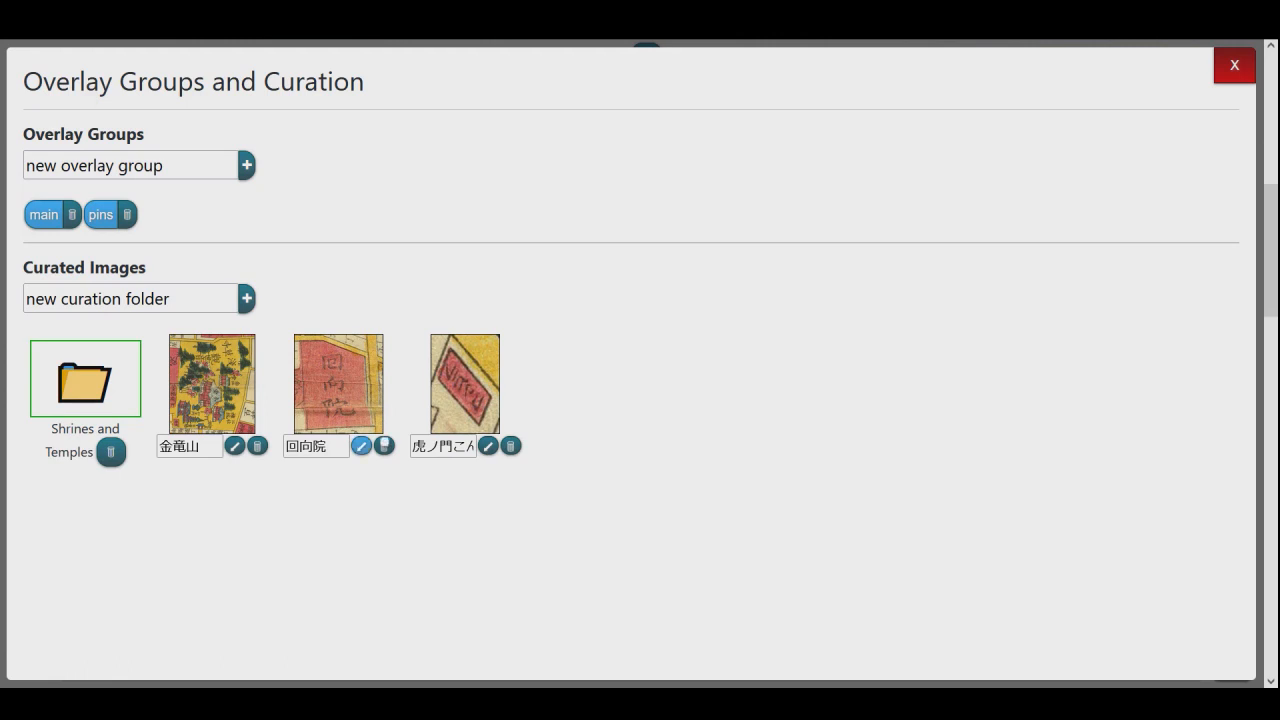
- Jump from the curated images 回向院, 金竜山 and 虎ノ門こんぴら to their places on the map, one after another
click(364, 445)
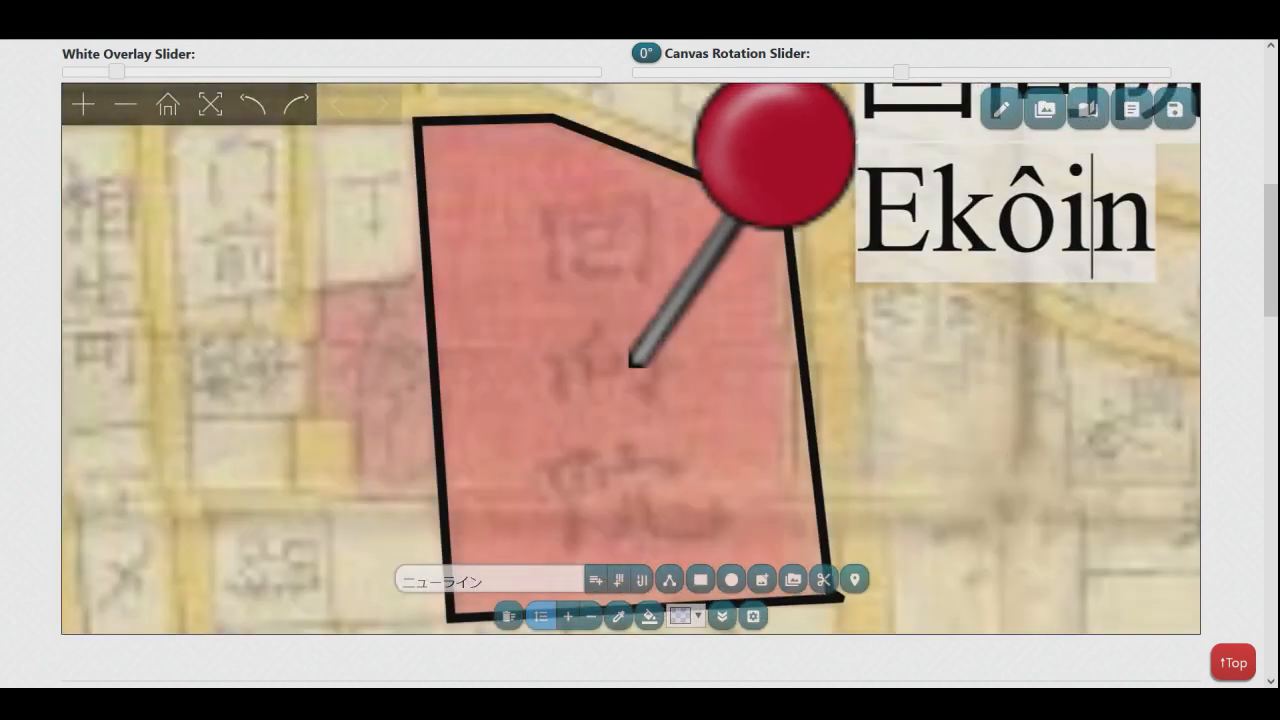
click(1045, 109)
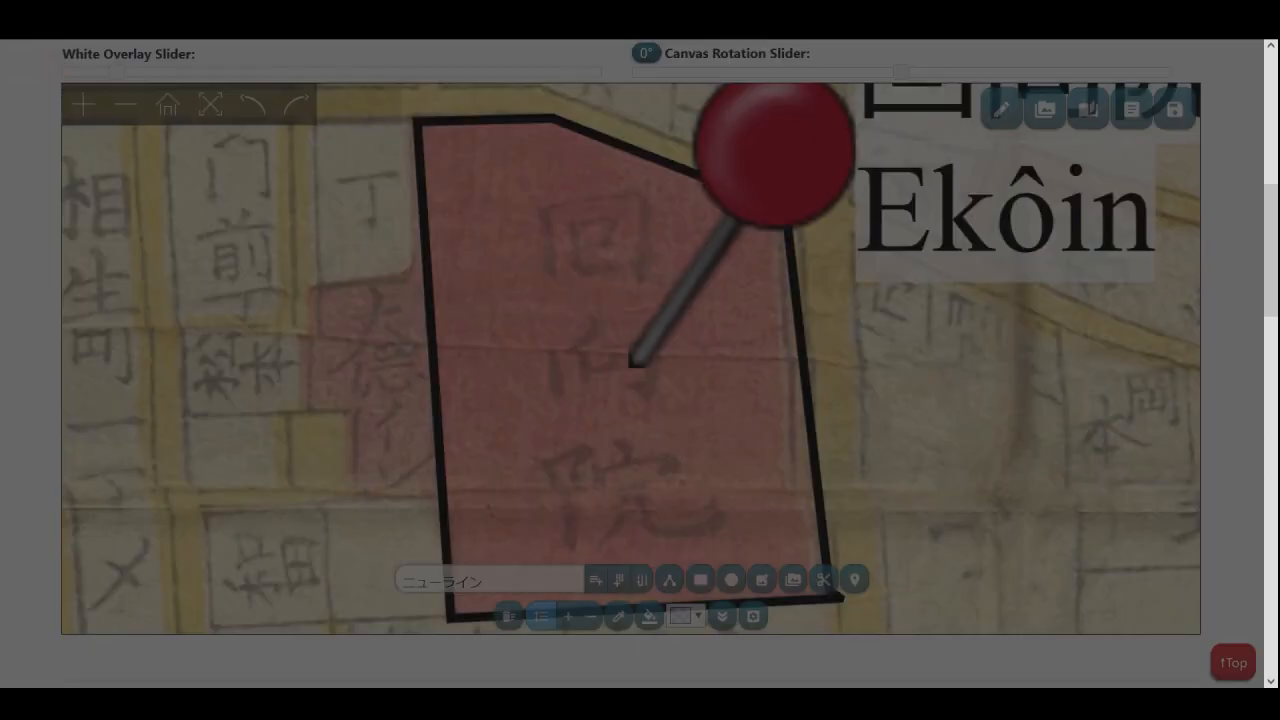
click(85, 380)
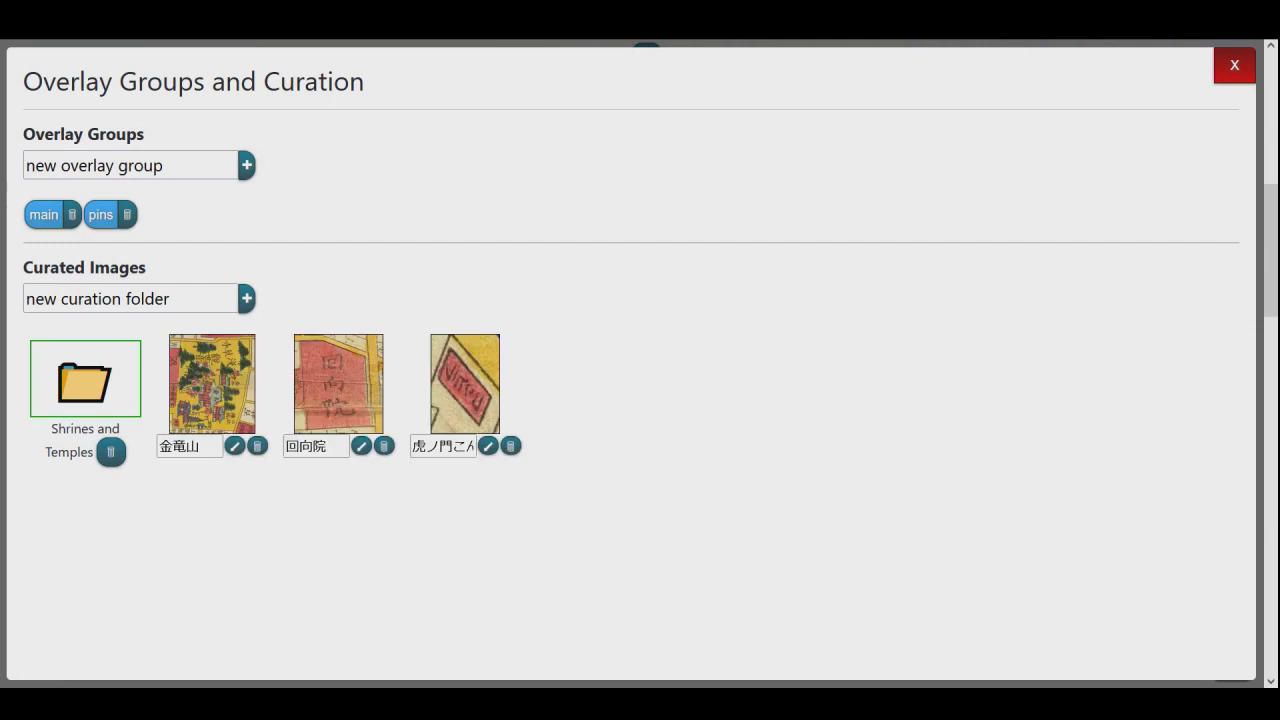
click(235, 446)
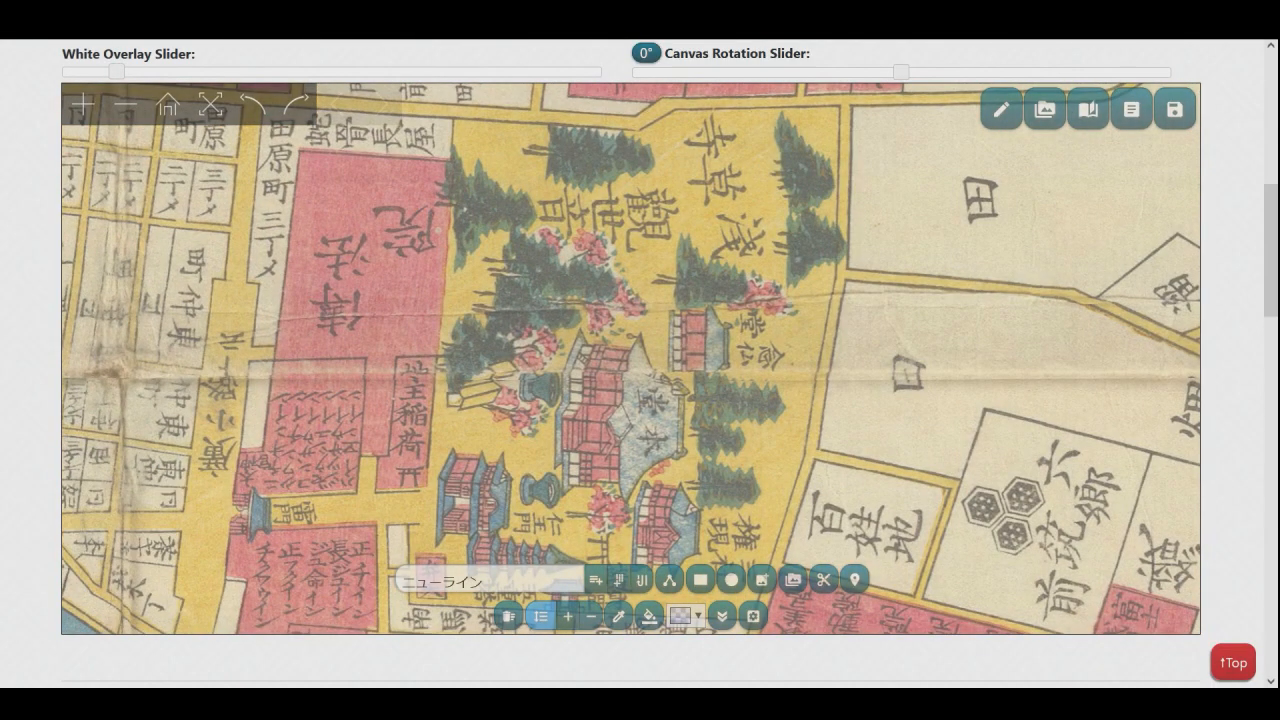
click(1044, 110)
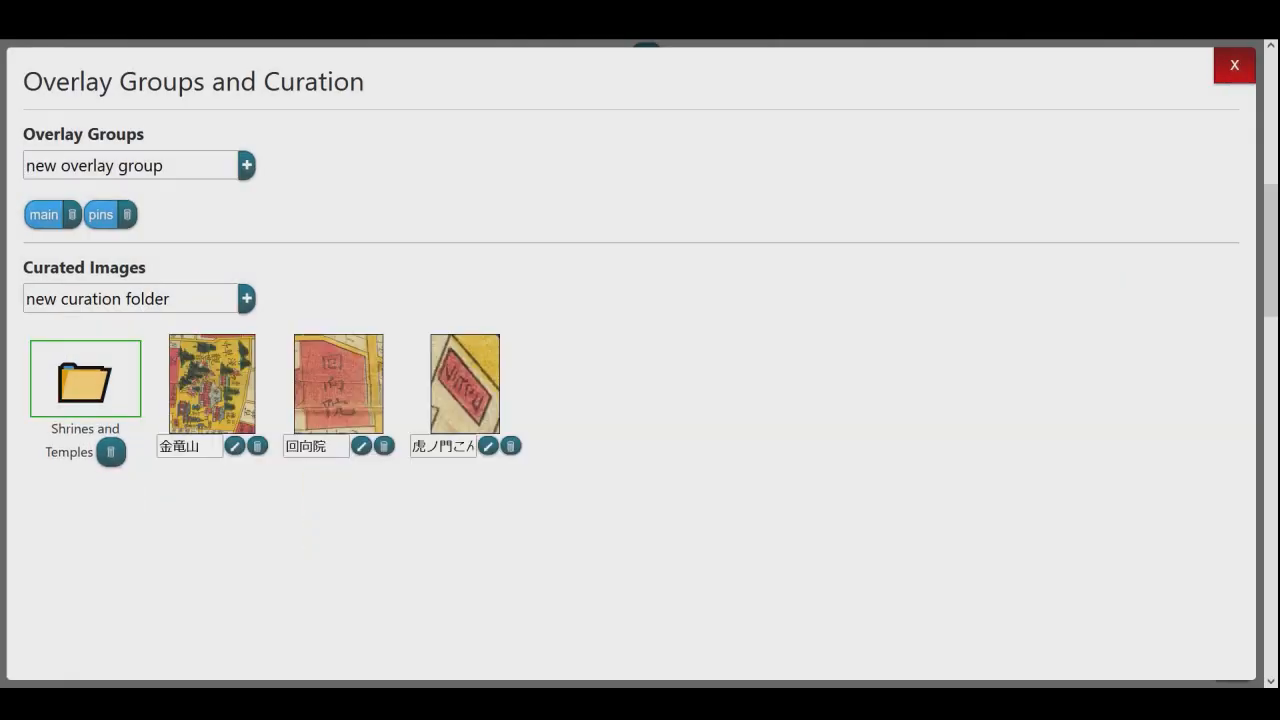
click(488, 446)
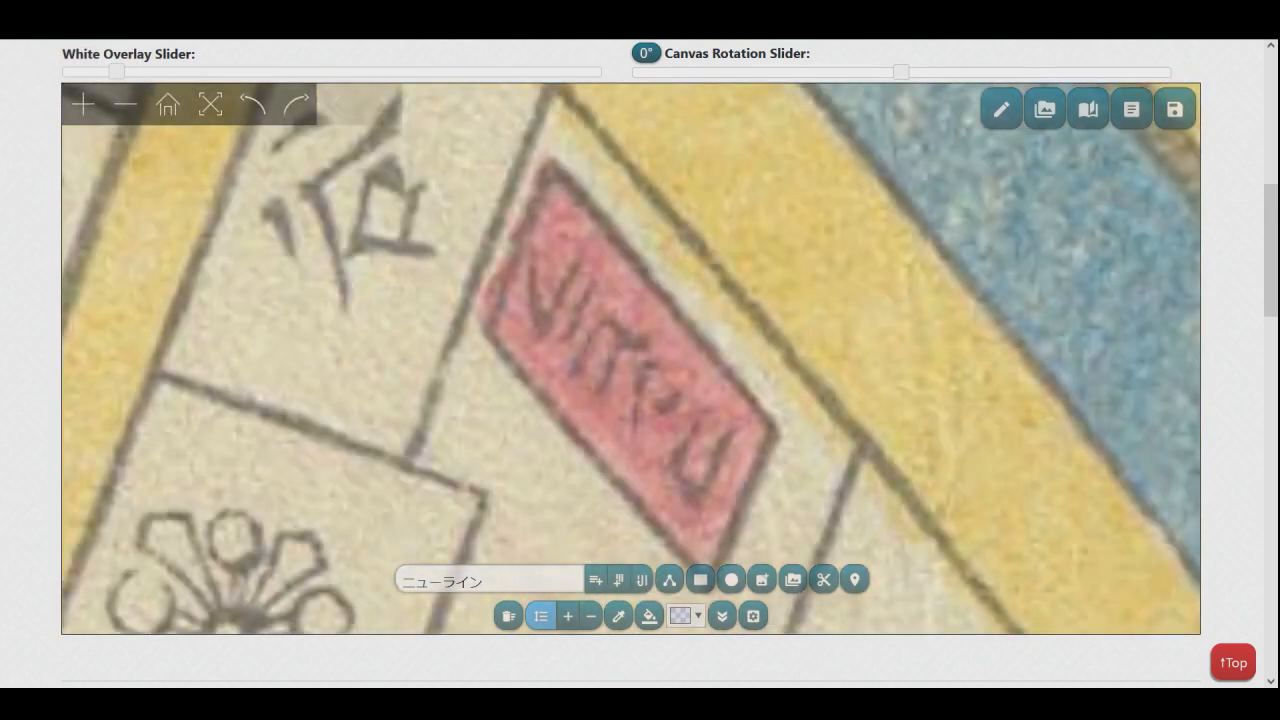
scroll(502, 461, down, 13)
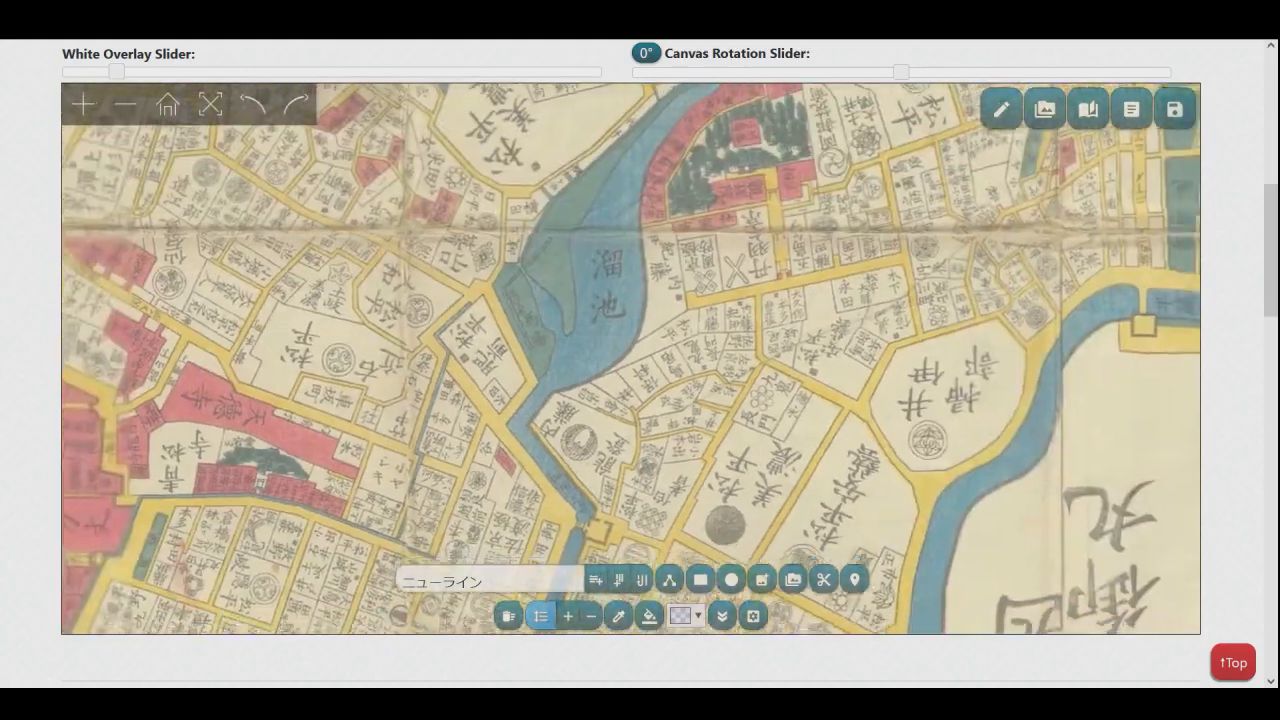
- Return to 回向院 near 両国橋 on the map and open the object settings of its red polygon
drag(502, 461, 405, 185)
drag(600, 510, 570, 203)
drag(600, 540, 563, 115)
drag(640, 520, 600, 200)
scroll(640, 370, down, 3)
drag(900, 480, 604, 365)
scroll(604, 365, up, 5)
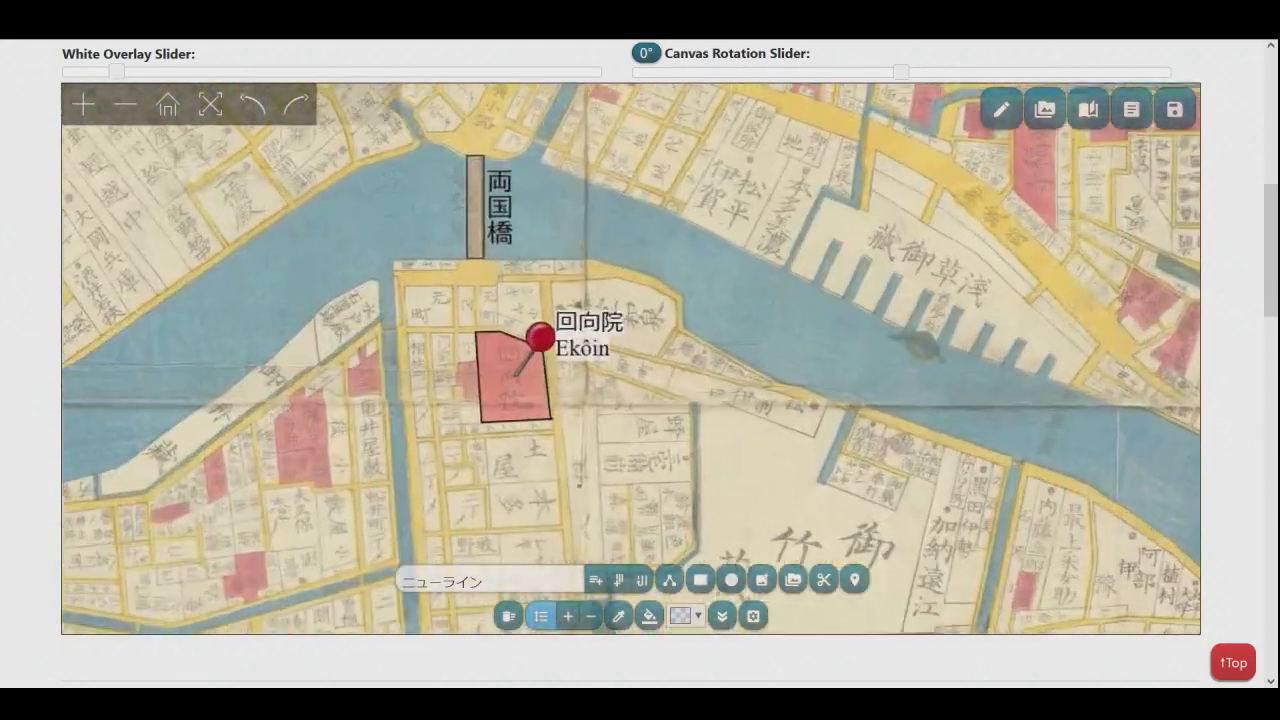
click(505, 408)
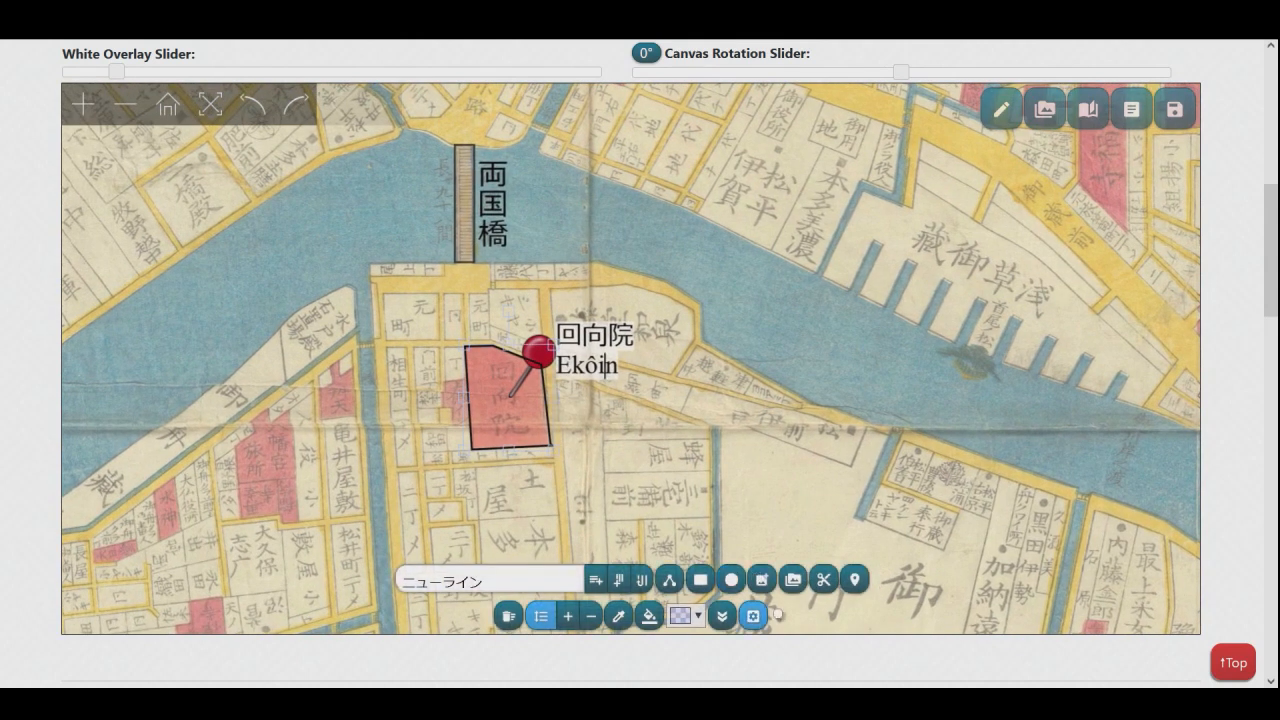
click(753, 615)
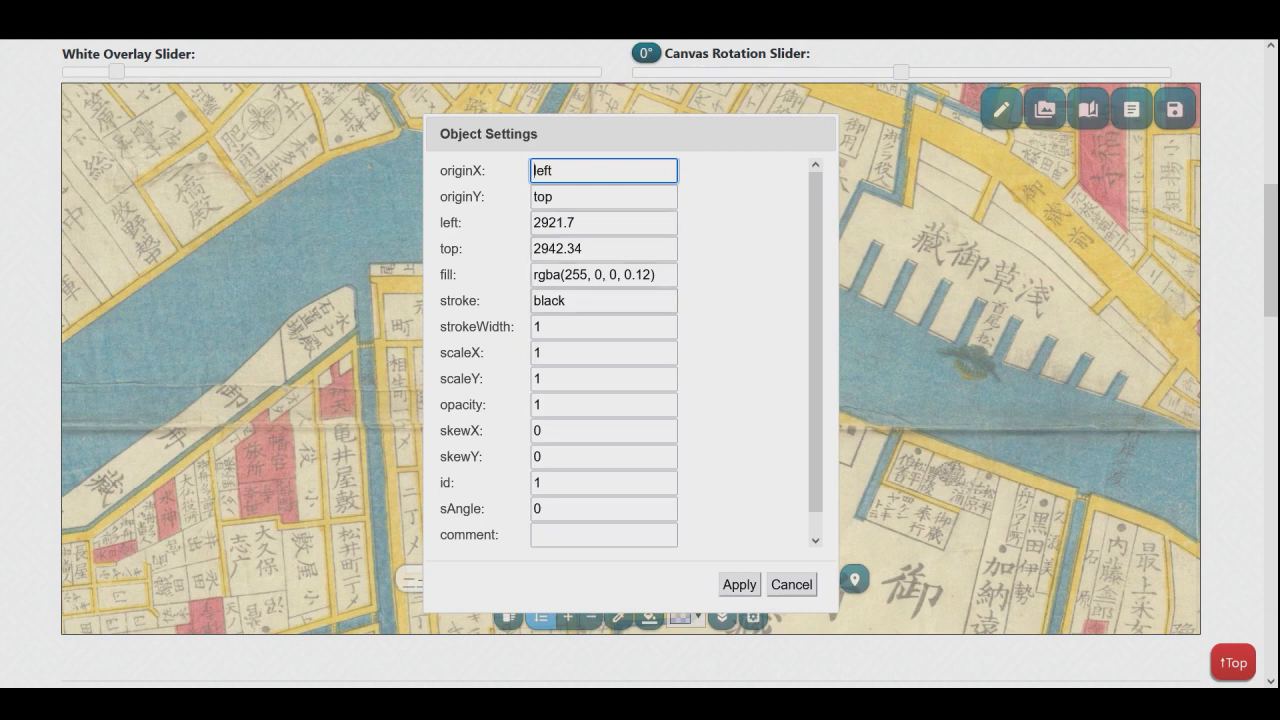
- Set the polygon's stroke to rgba(255,255,255,0.8) and apply the change
double_click(549, 301)
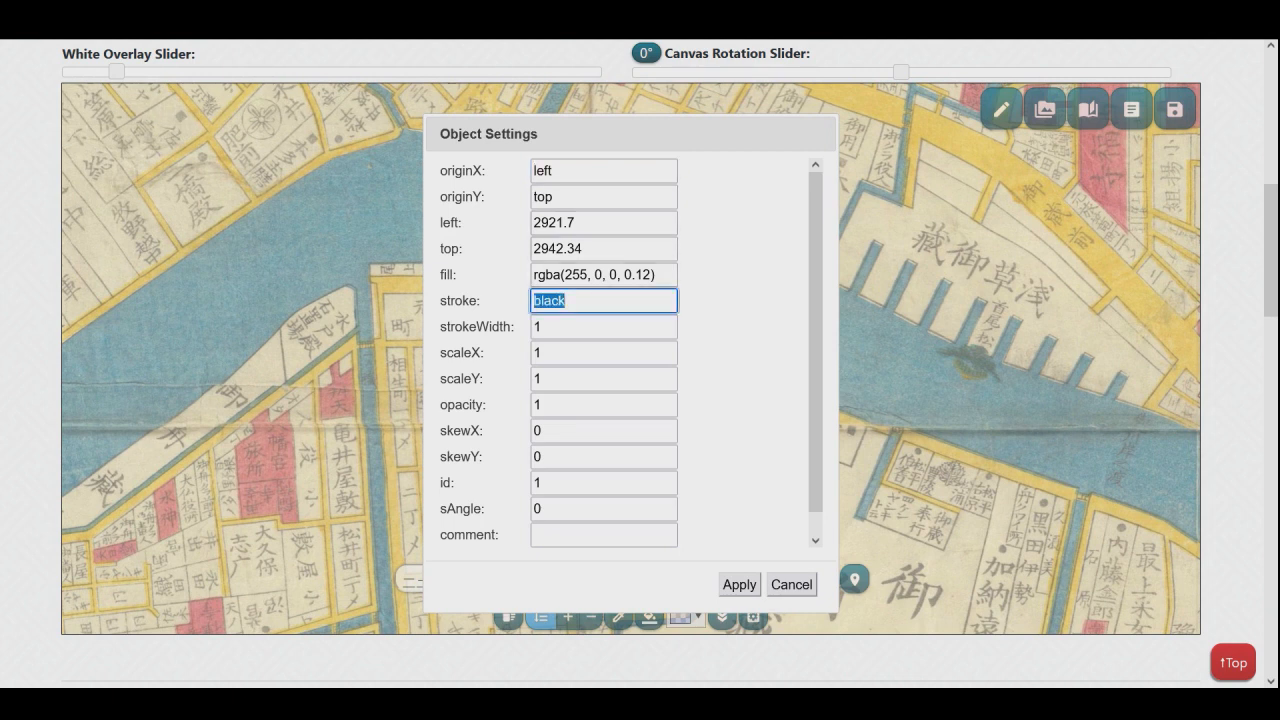
text(r)
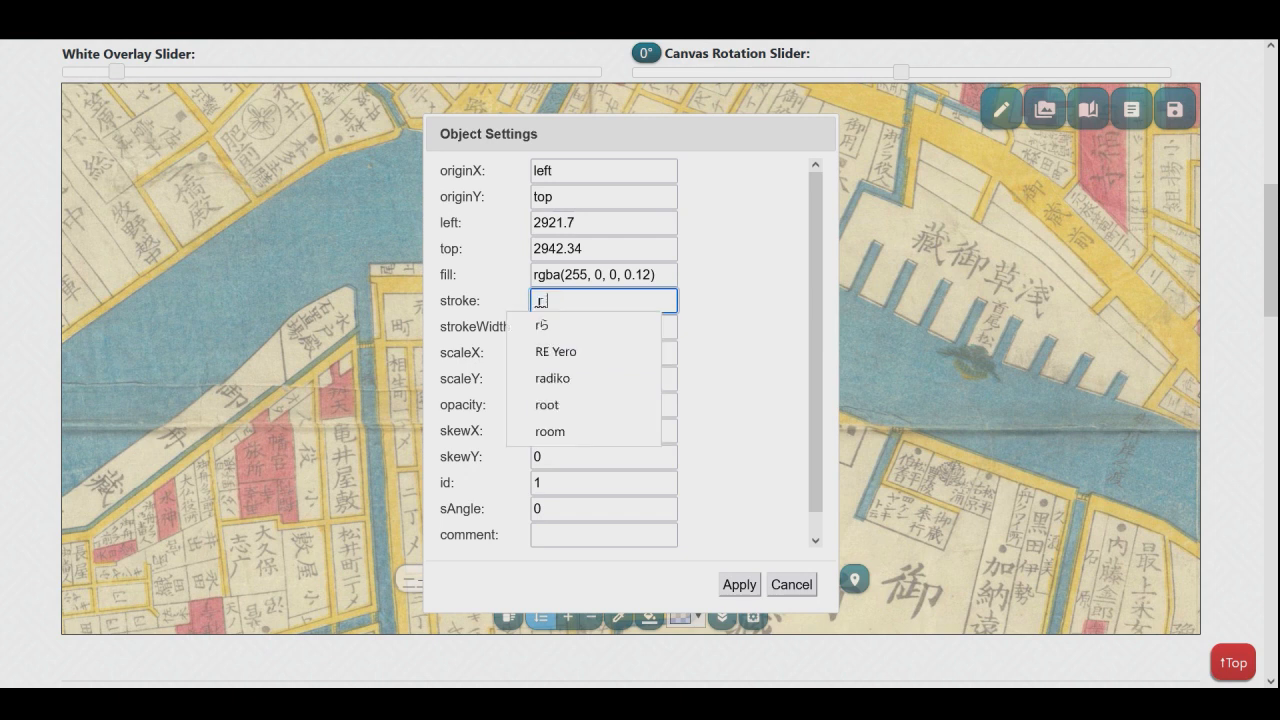
text( g b)
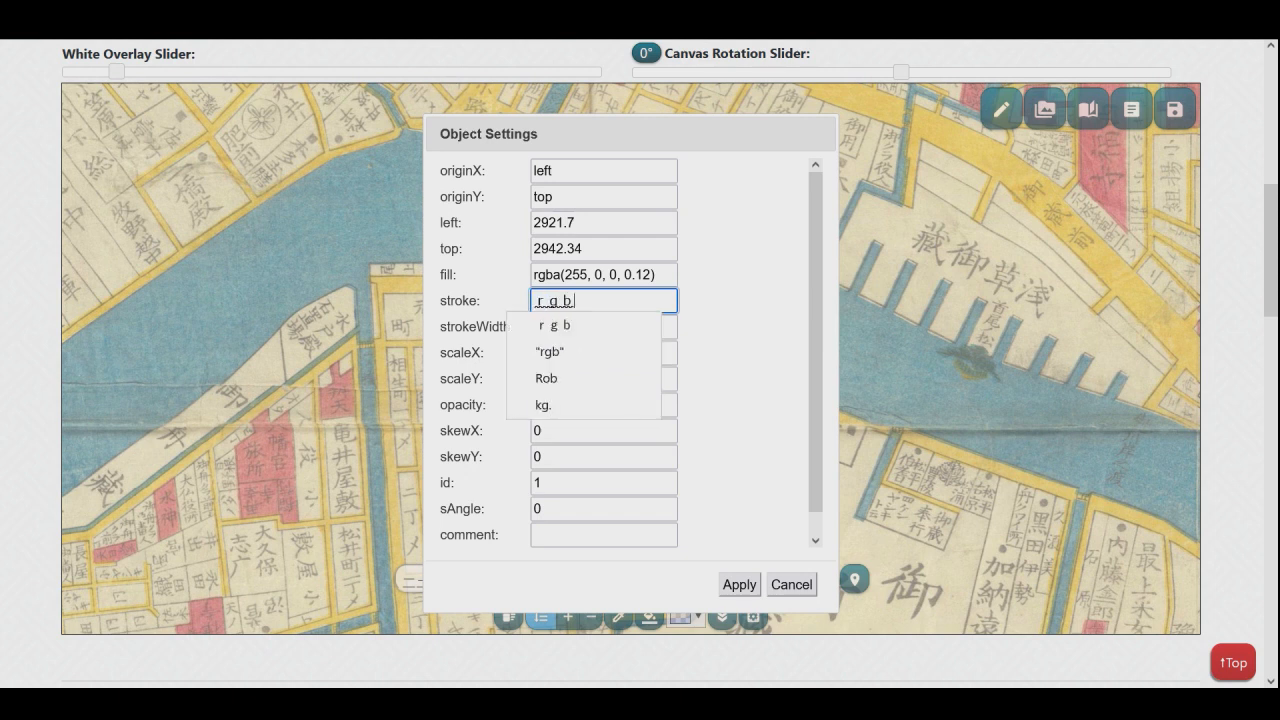
key(BackSpace)
key(BackSpace)
key(BackSpace)
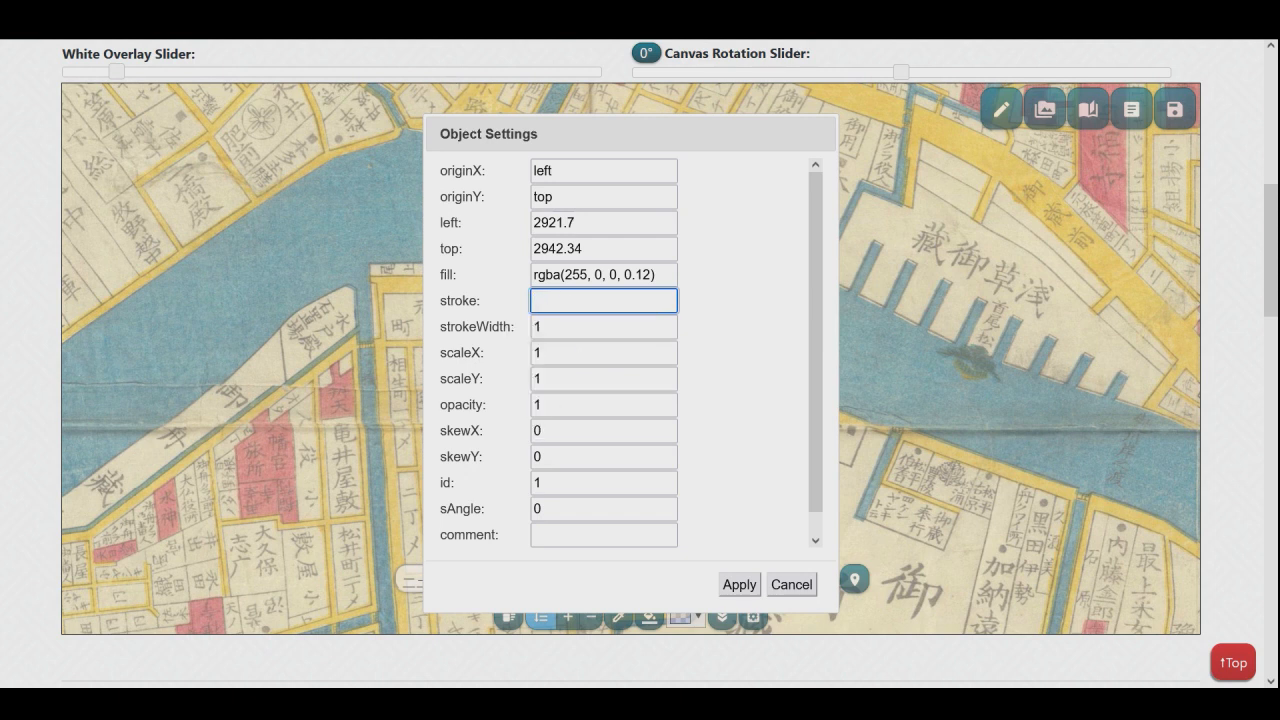
text(rgba(255,255,255,)
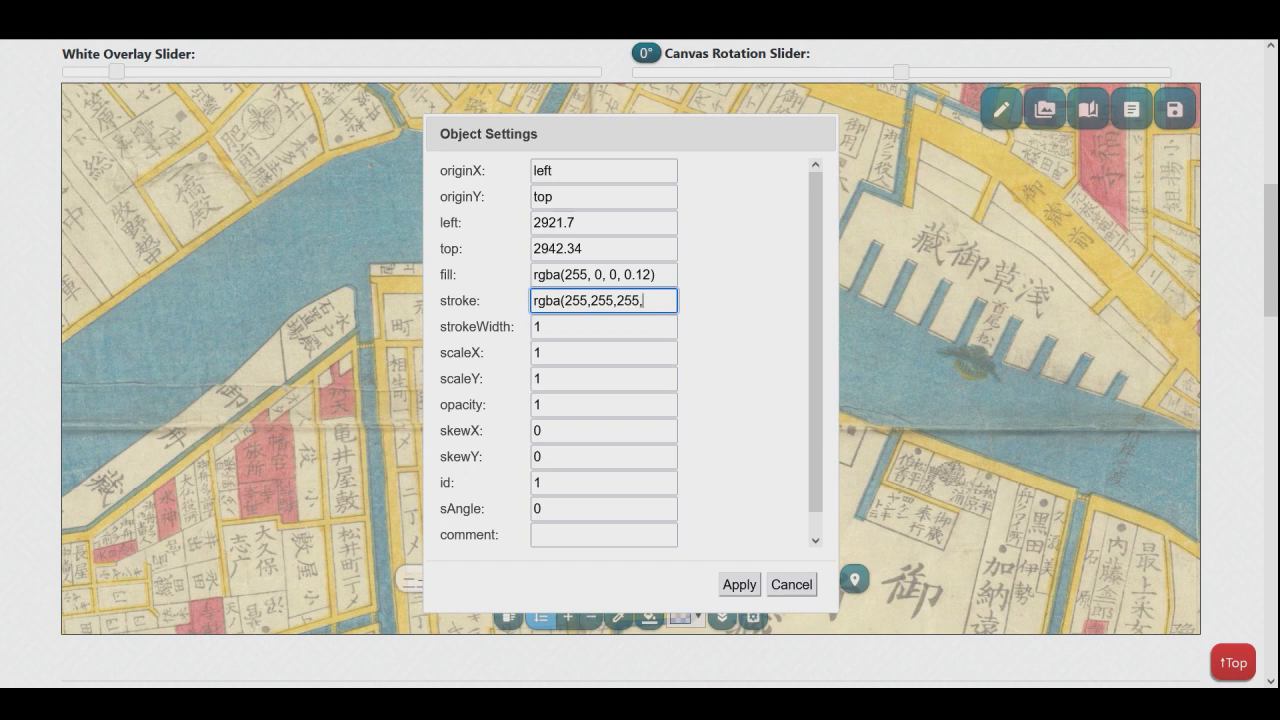
text(0.8))
click(740, 584)
- Set the stroke width of the 回向院 polygon to 5 and apply it
scroll(622, 345, up, 1)
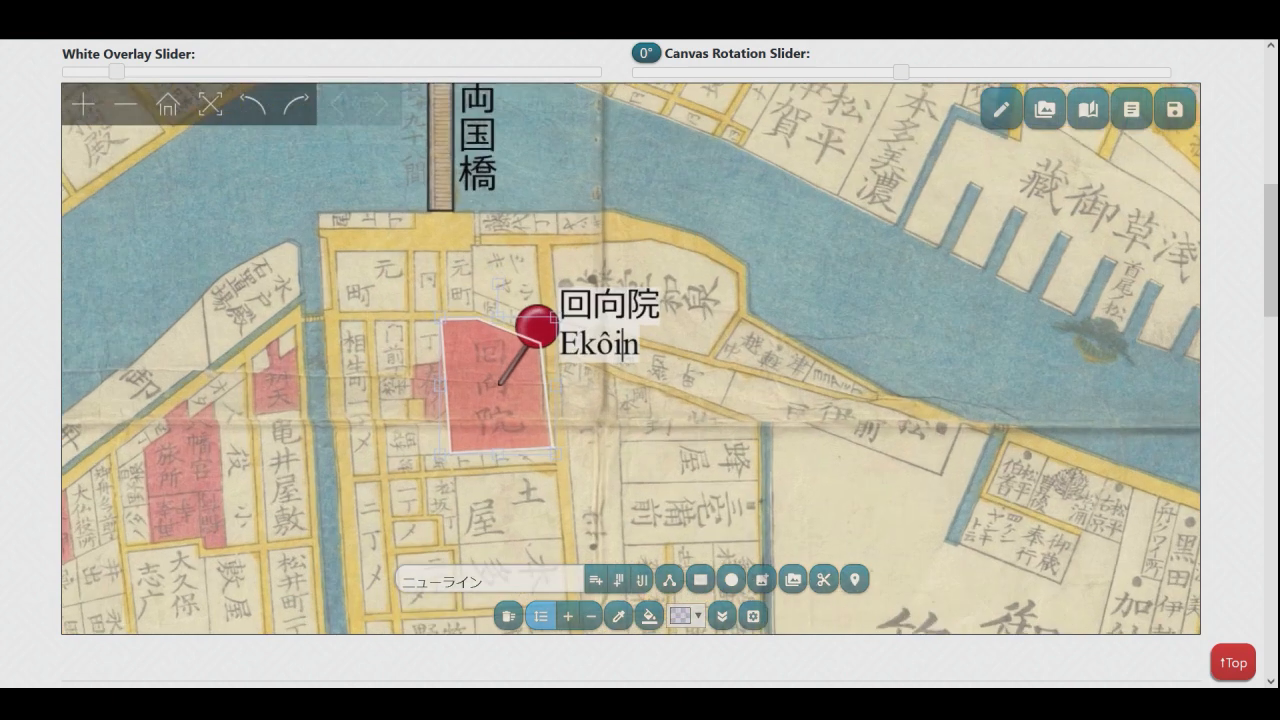
scroll(549, 437, up, 2)
click(753, 616)
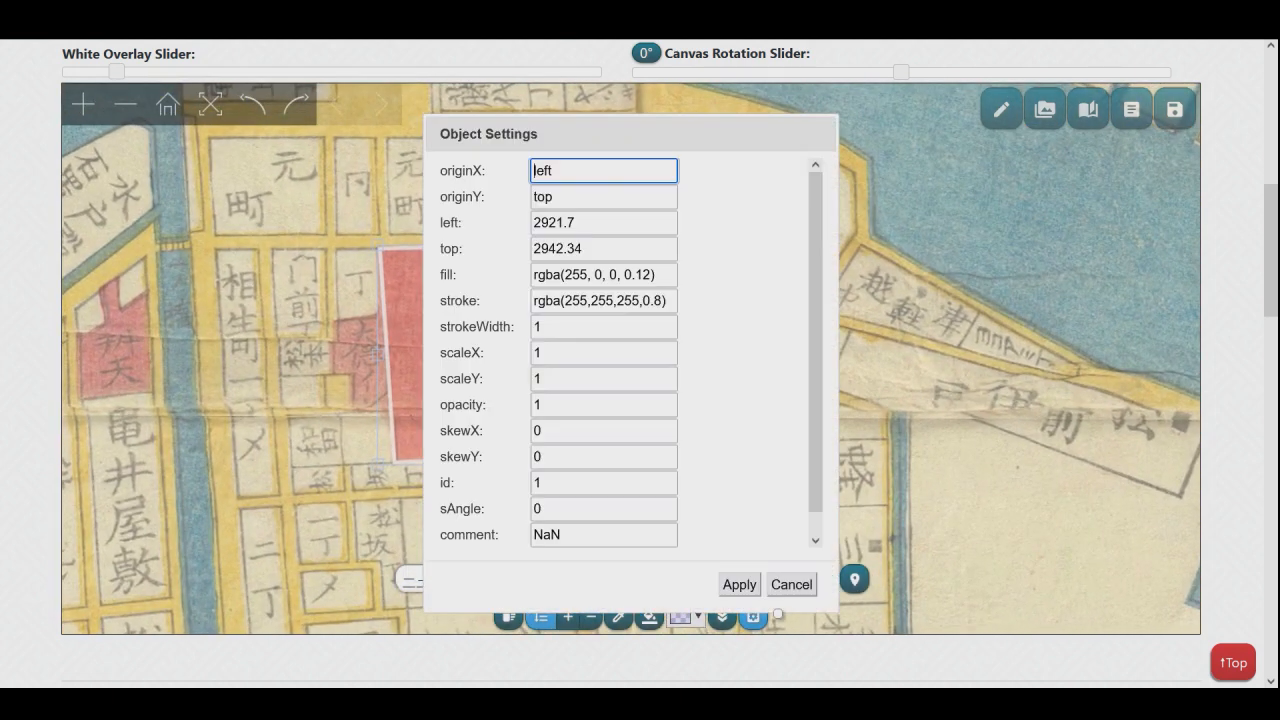
double_click(570, 326)
text(5)
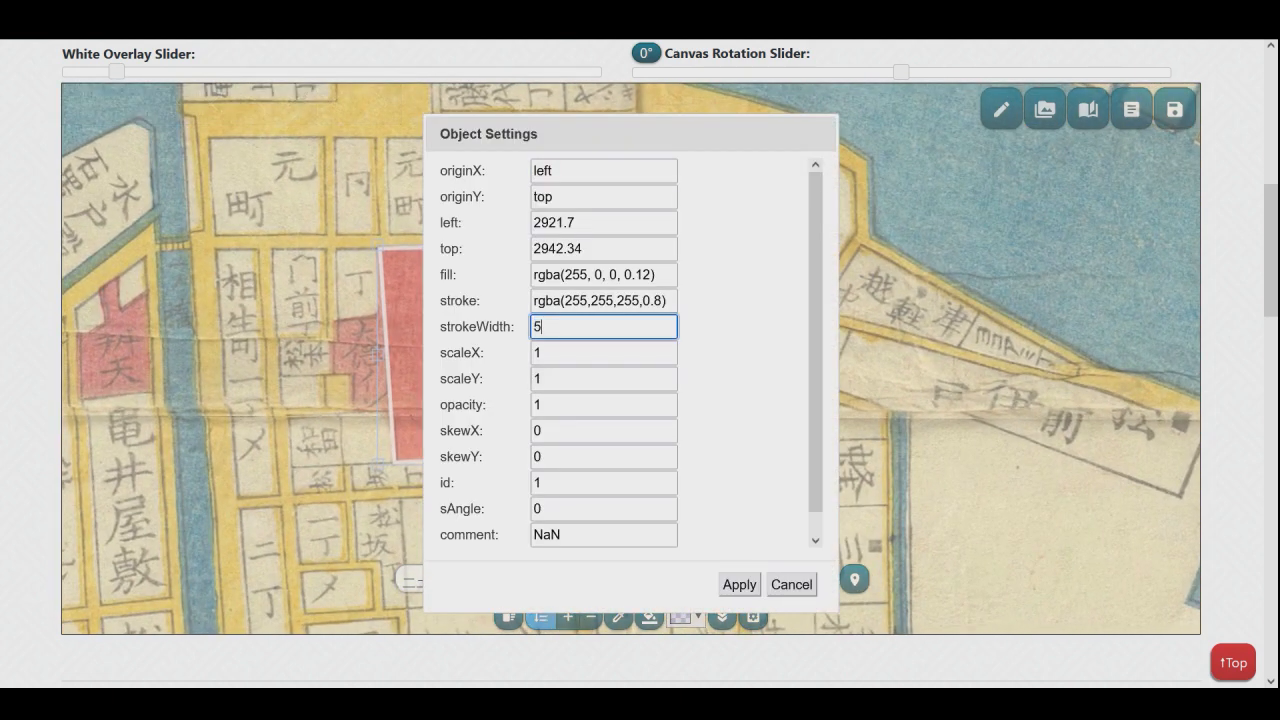
click(740, 584)
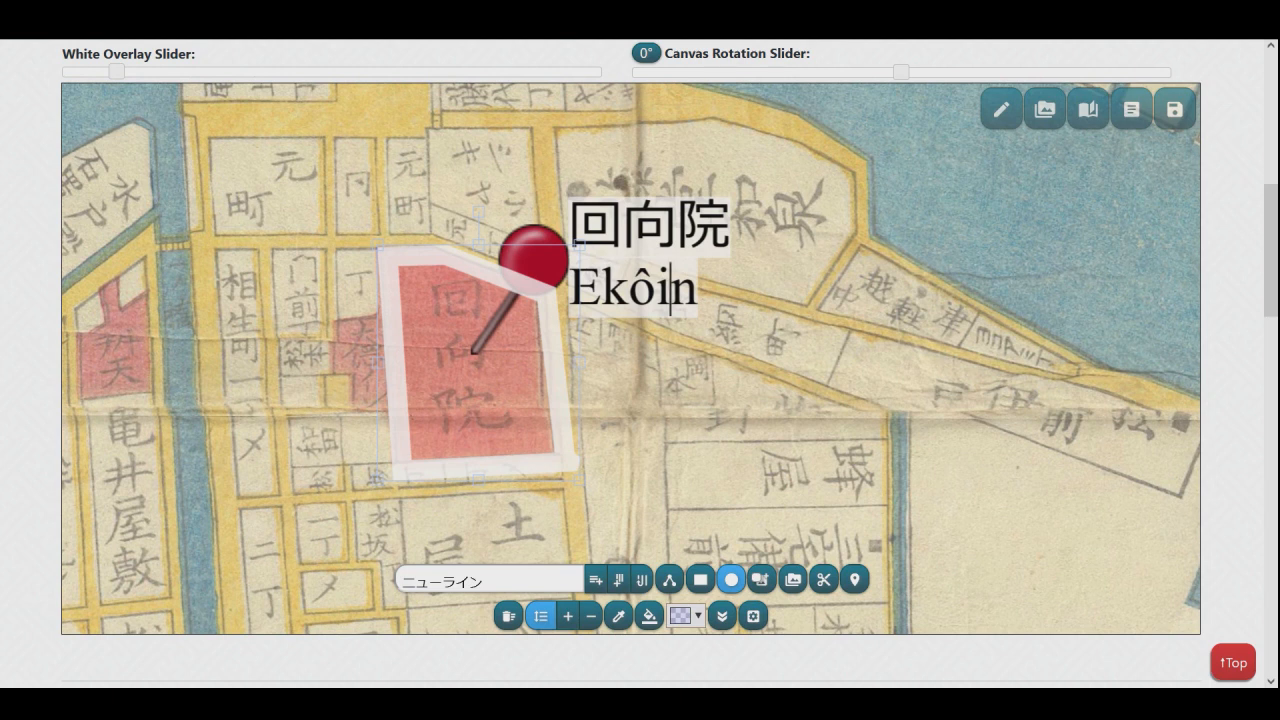
- Draft the polygon comment "Any Comment, or [Hooks] for Web Applications", view the overlay section choices, and discard the changes
click(753, 616)
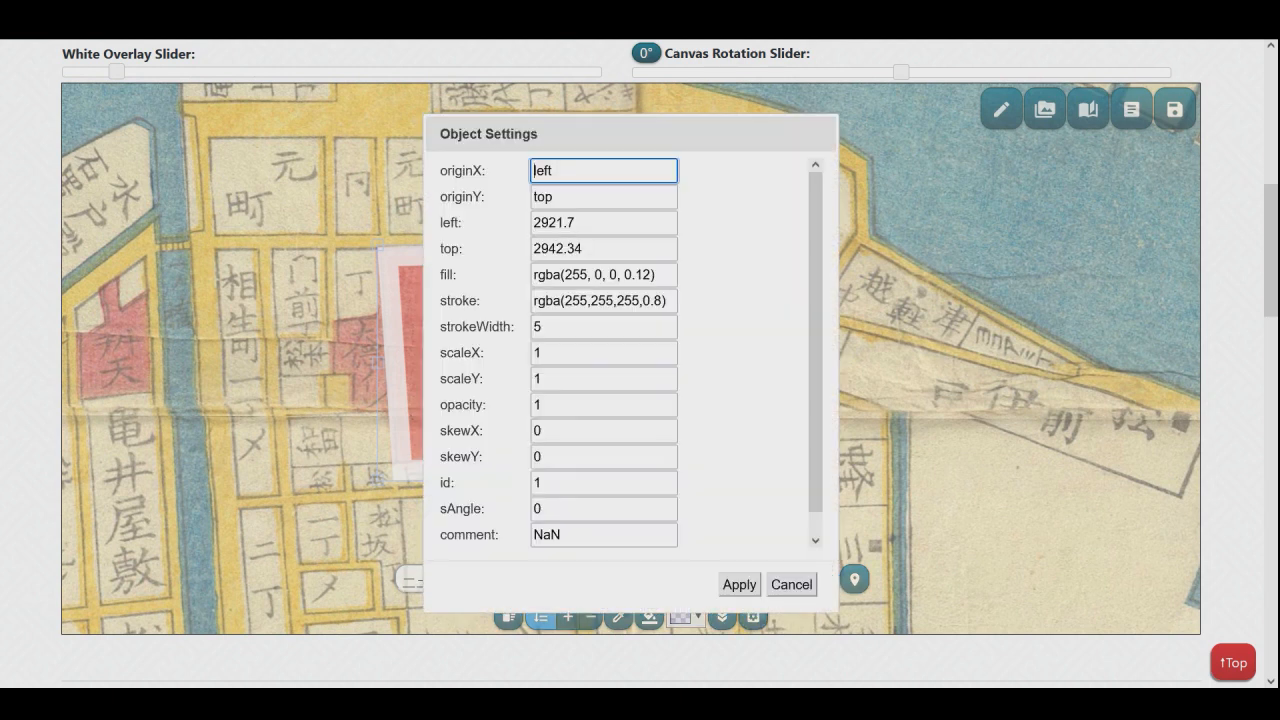
scroll(620, 350, down, 1)
scroll(620, 350, down, 1)
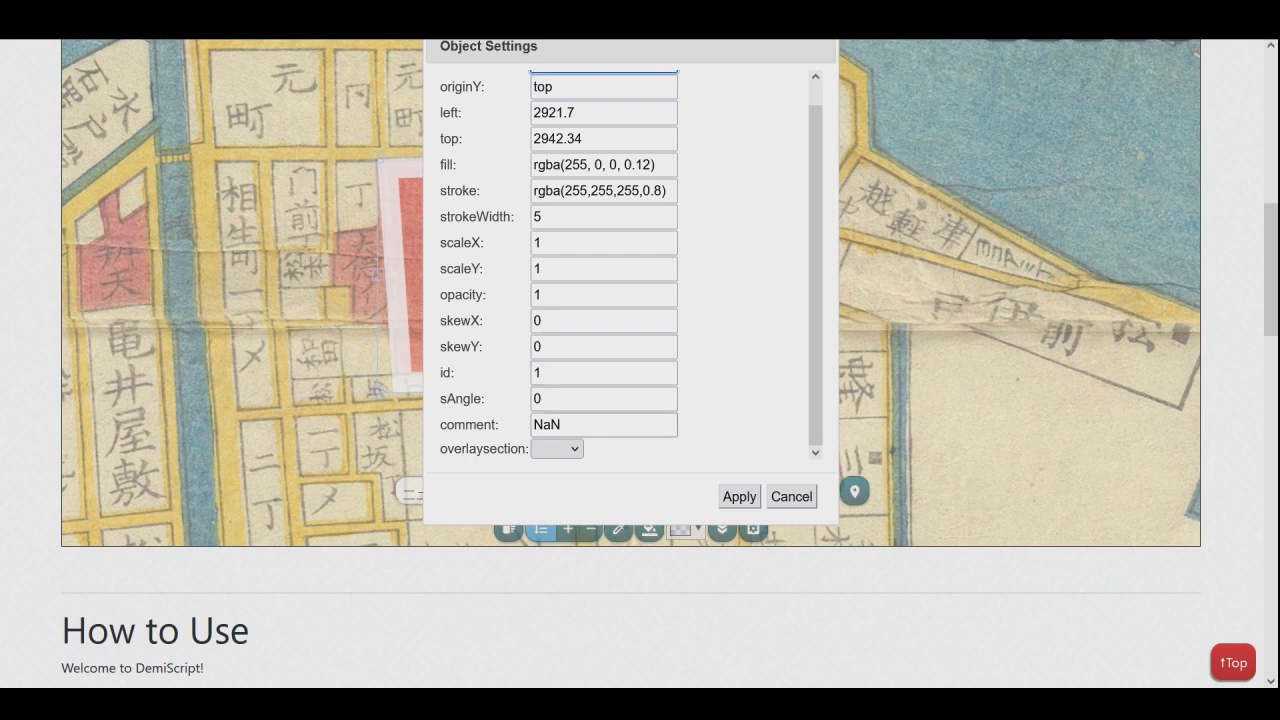
drag(564, 425, 532, 425)
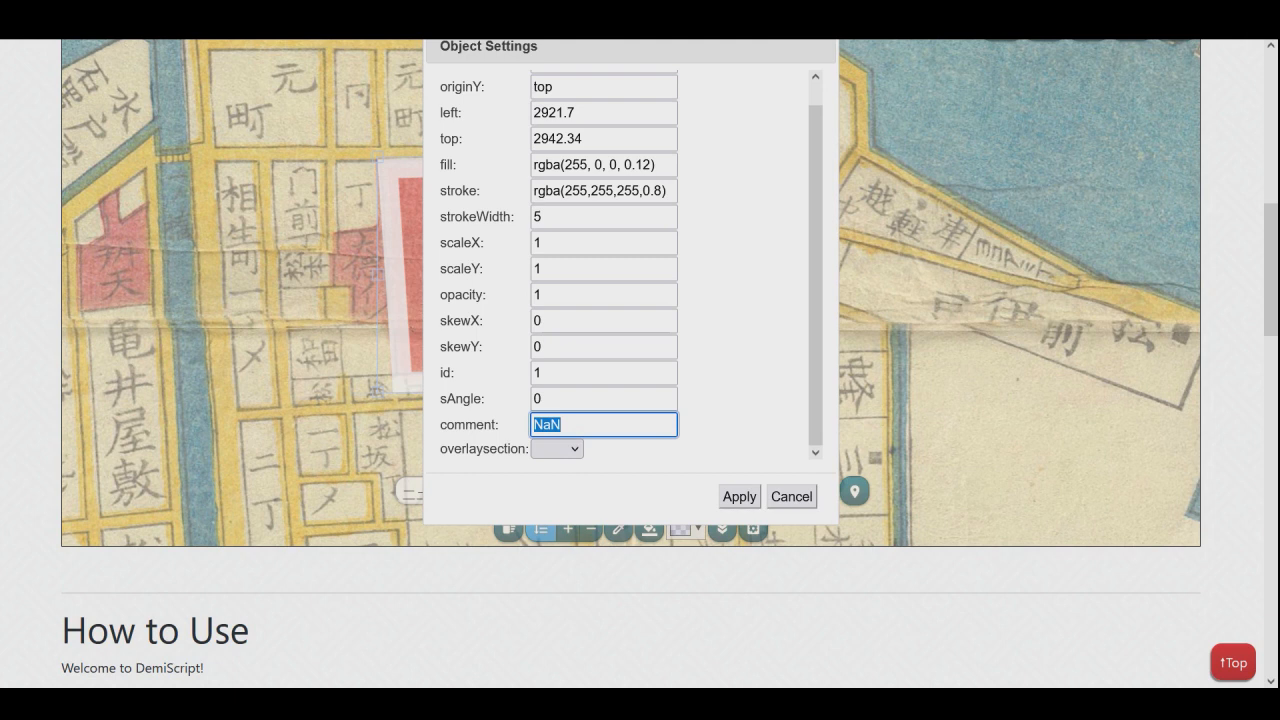
text(Any Comment, or [Hook)
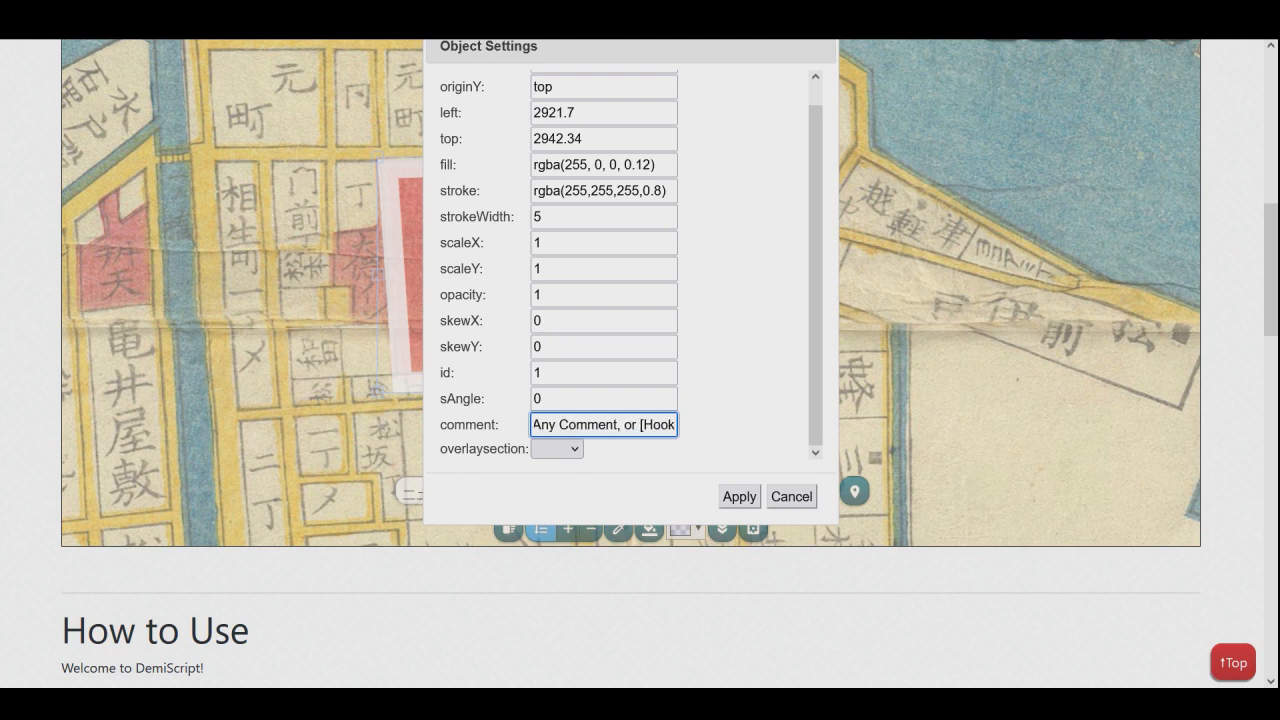
text(s] for)
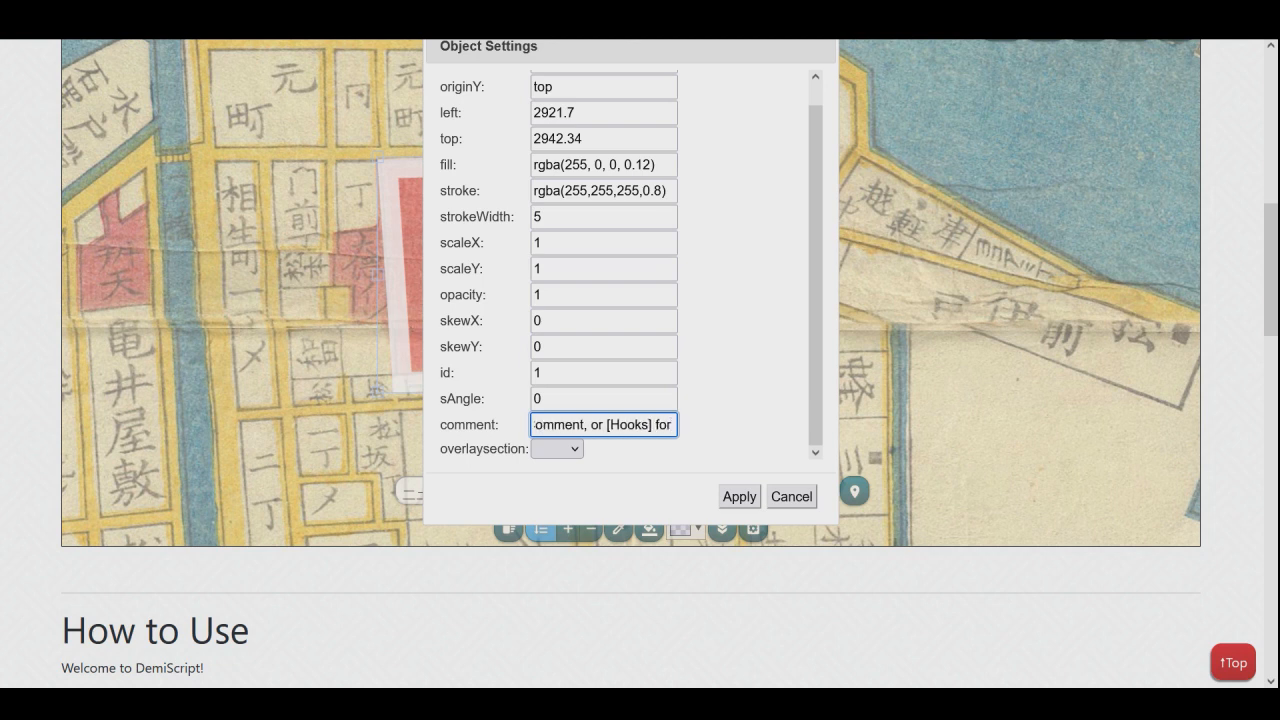
text( Web)
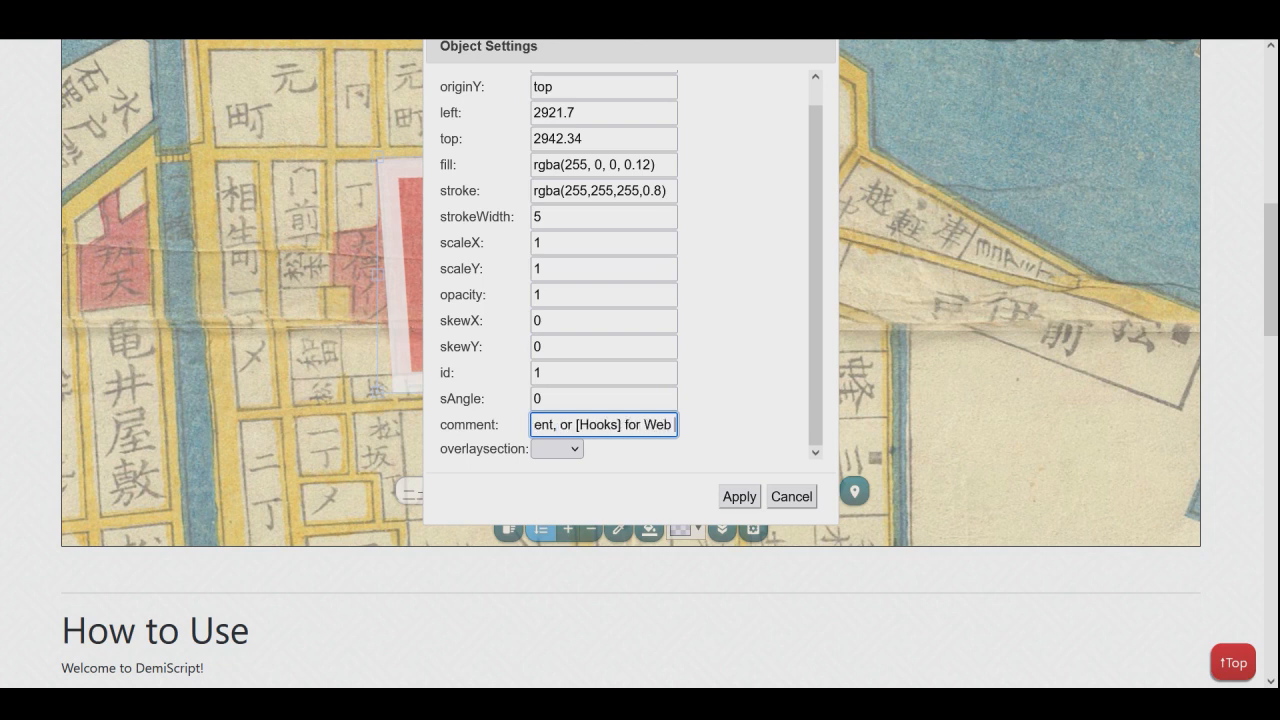
text( Applic)
text(ations)
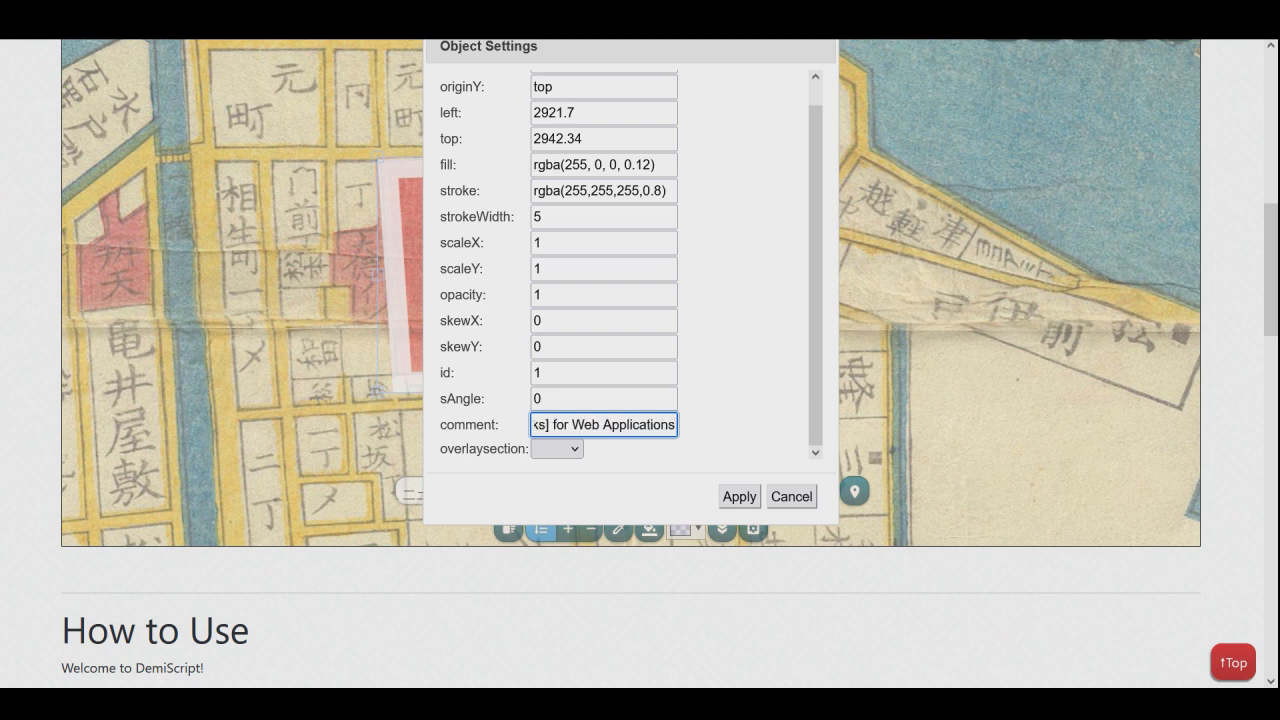
click(557, 449)
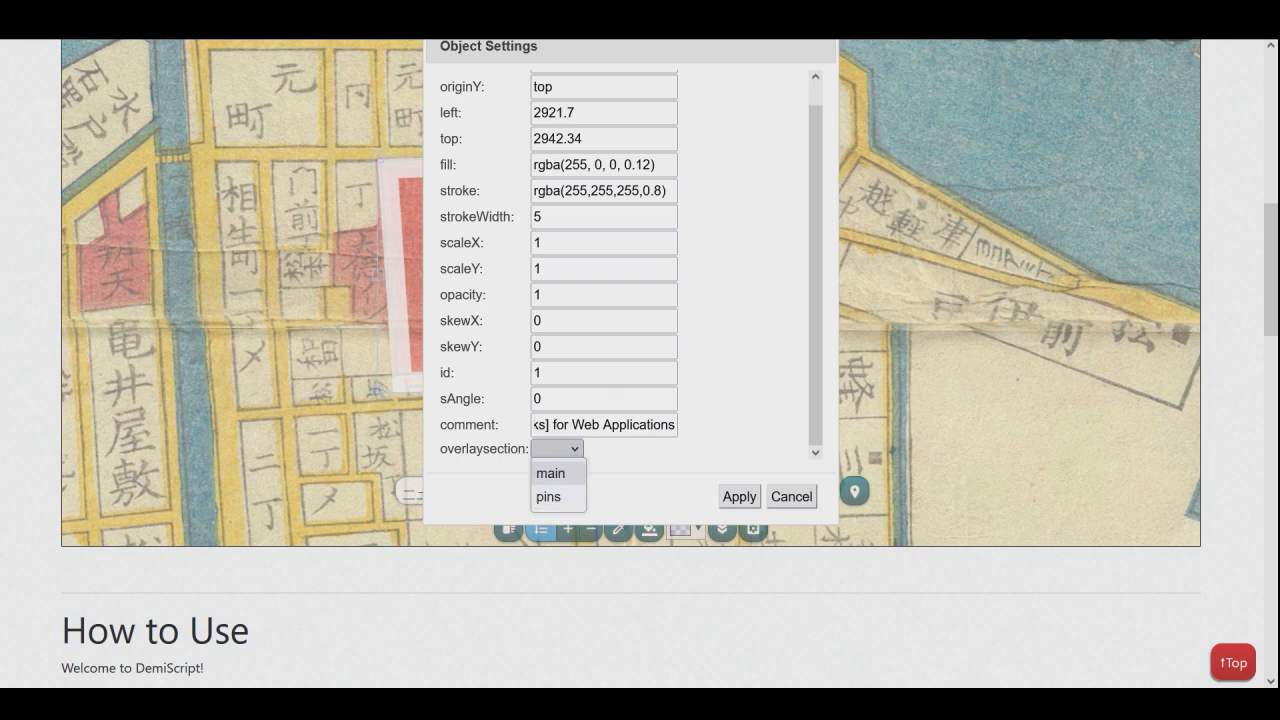
click(790, 496)
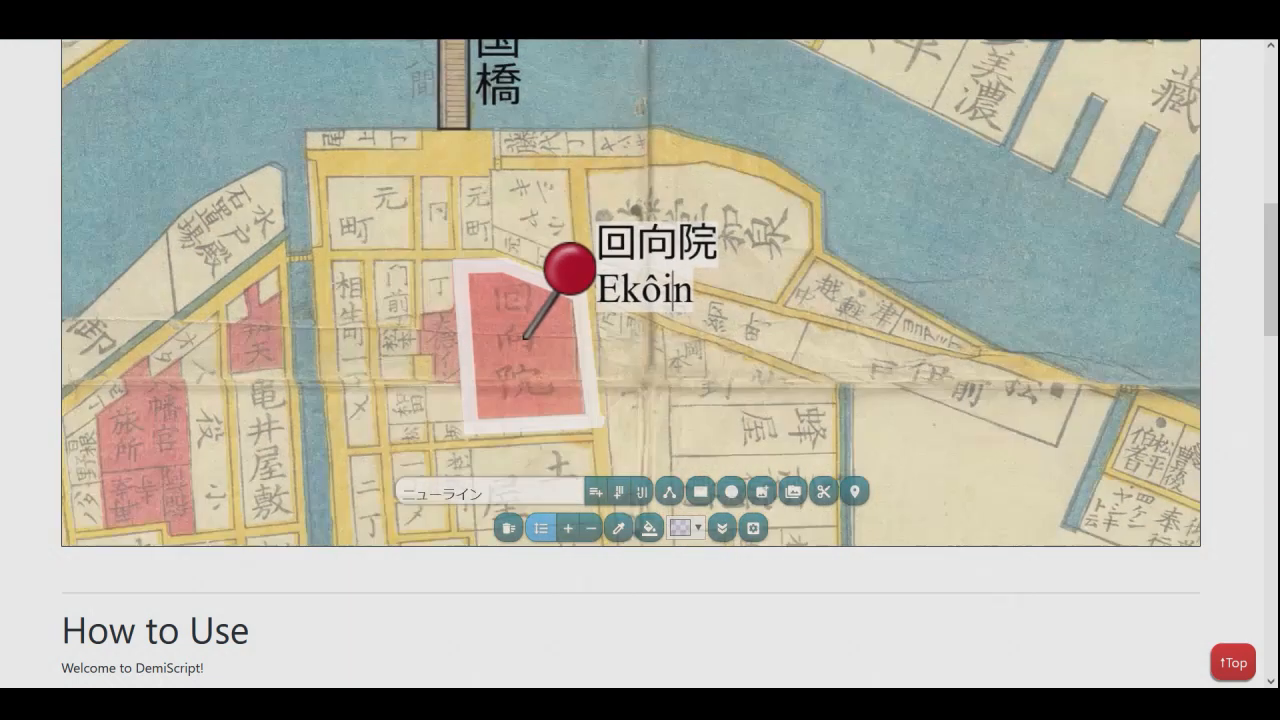
- View the plain transcription of the map's labels, then close it
scroll(632, 363, up, 1)
click(1134, 108)
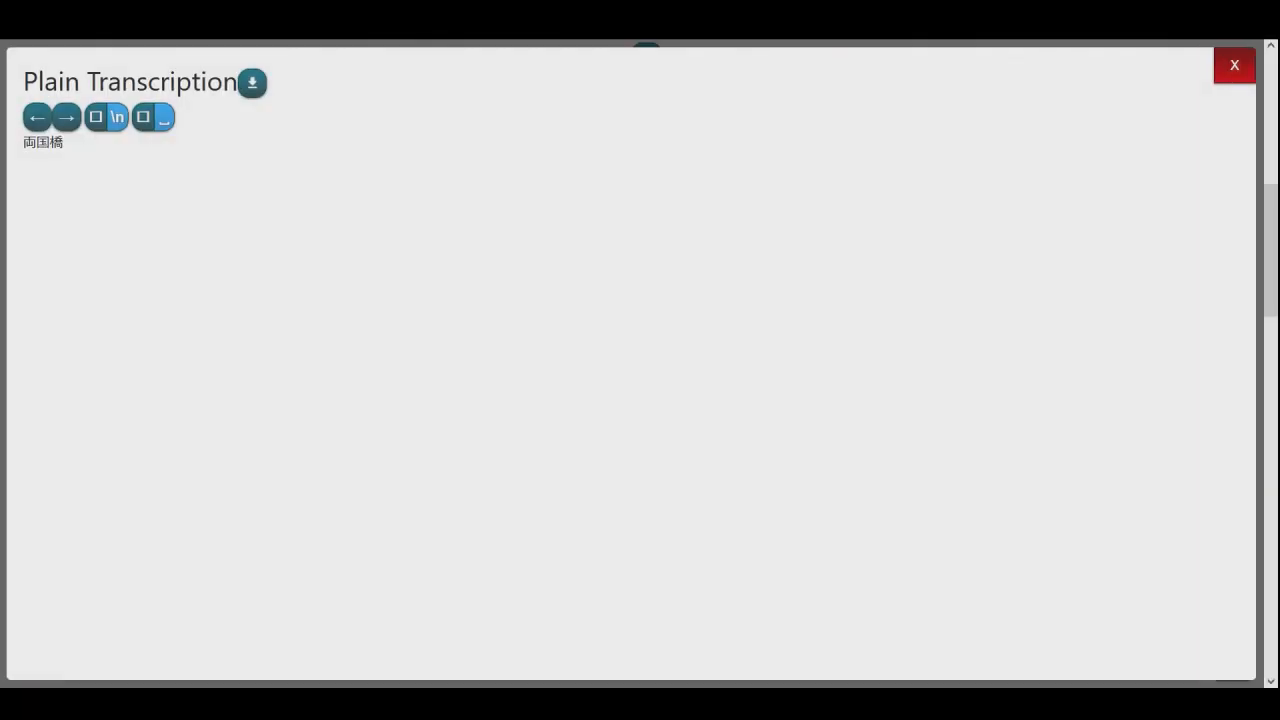
click(1234, 65)
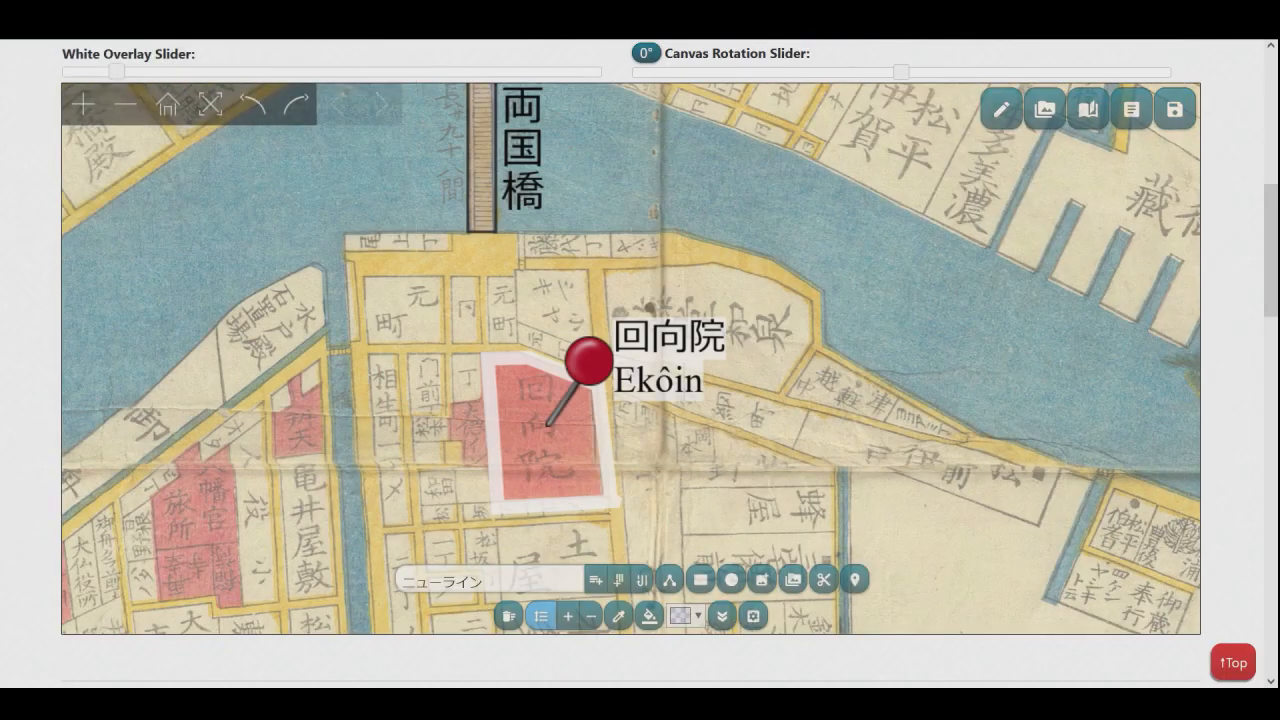
- Assign the 回向院 Ekôin label to the main overlay section and restore the line break before Ekôin
drag(750, 260, 789, 356)
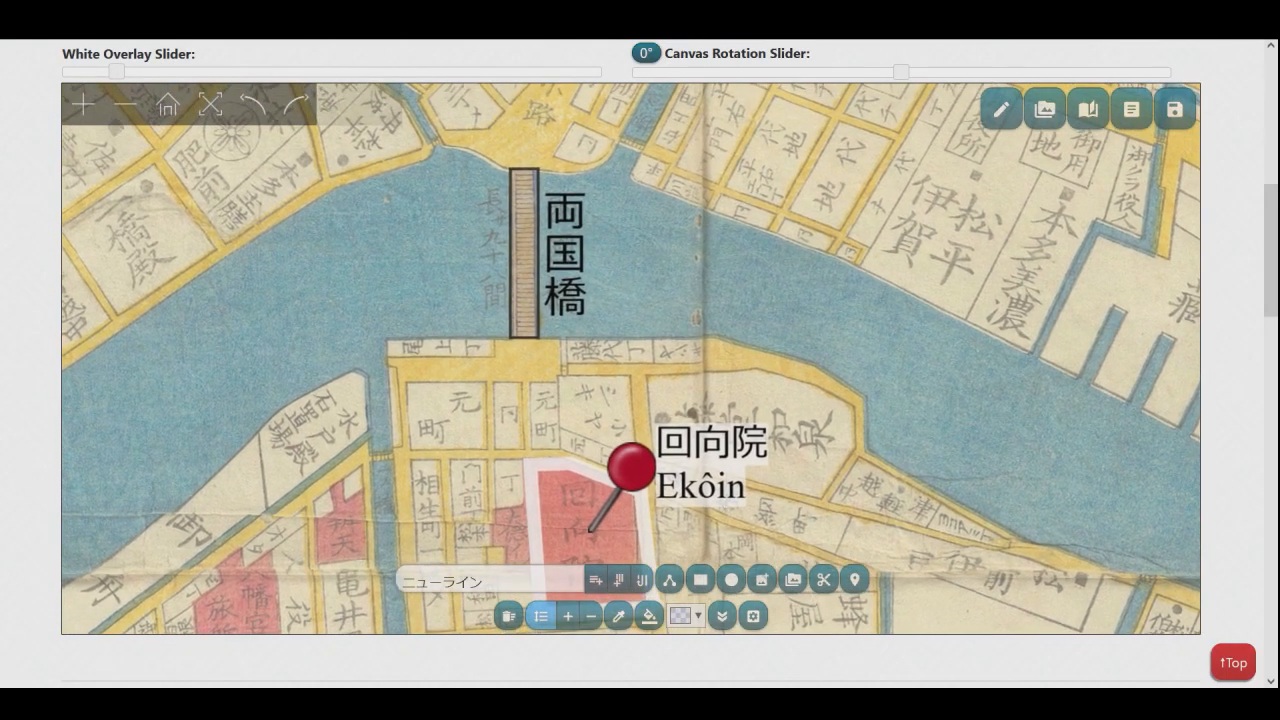
click(837, 501)
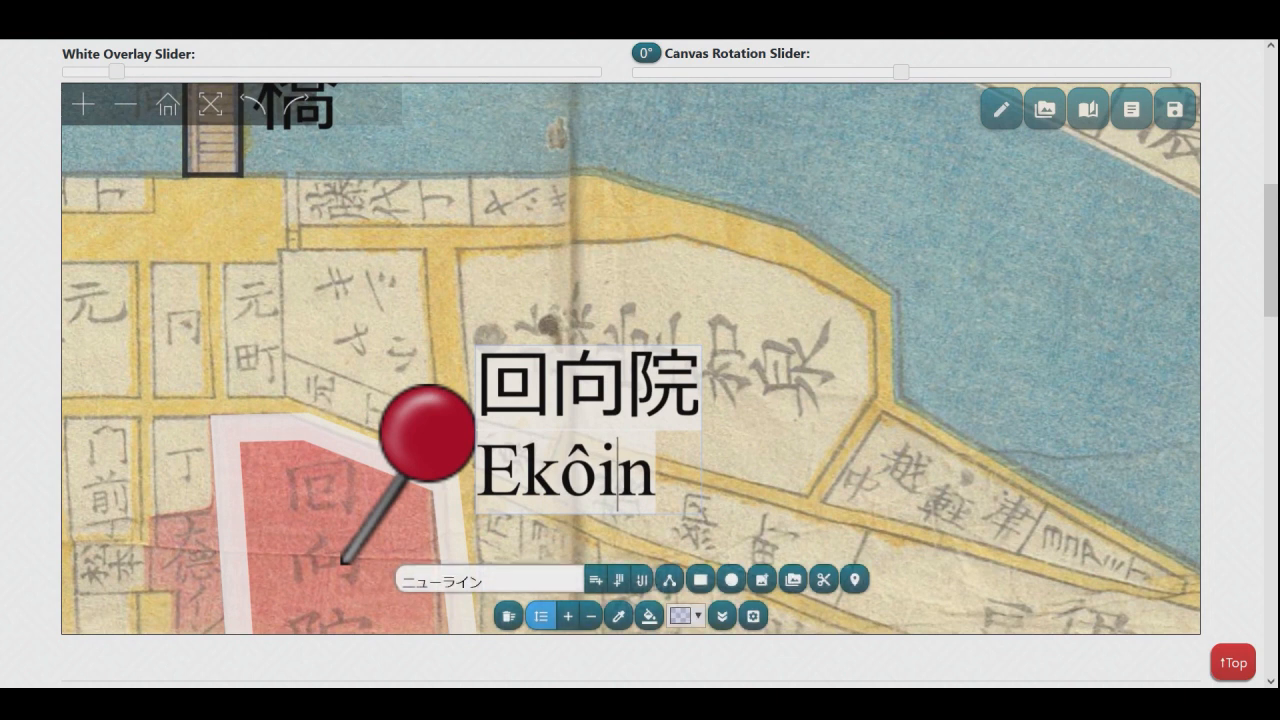
click(753, 616)
scroll(640, 400, down, 3)
click(596, 536)
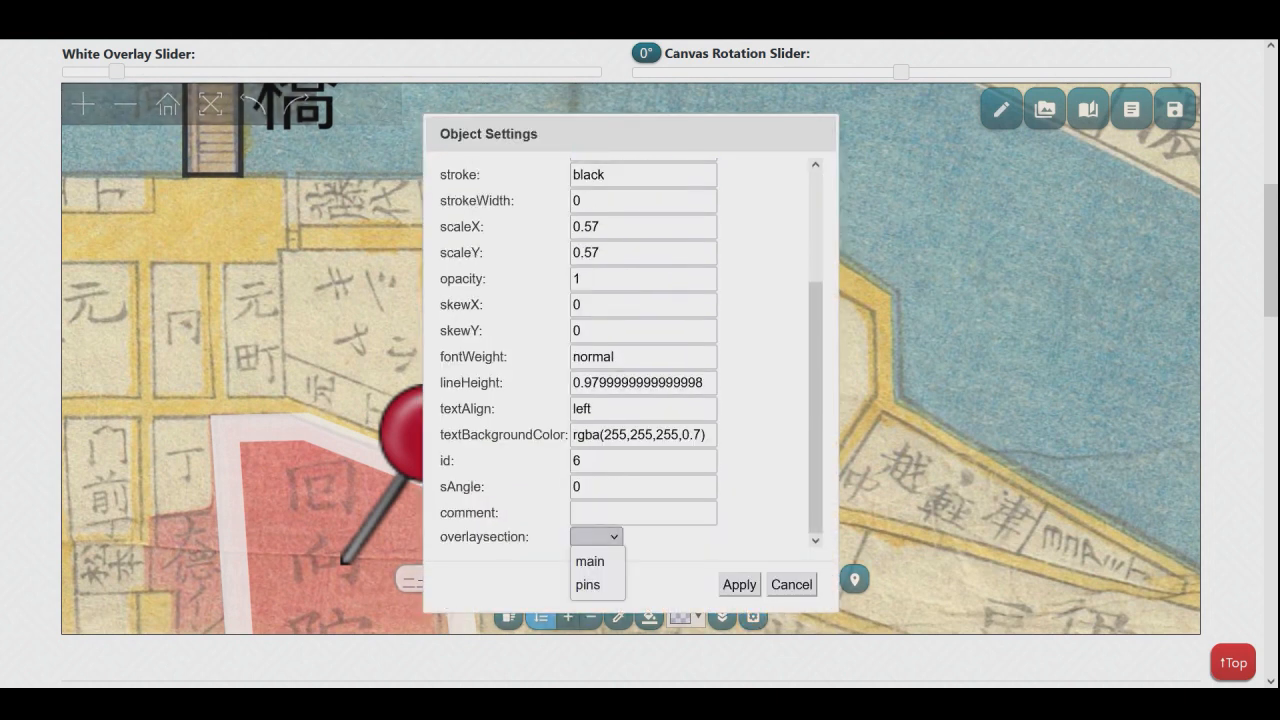
click(590, 562)
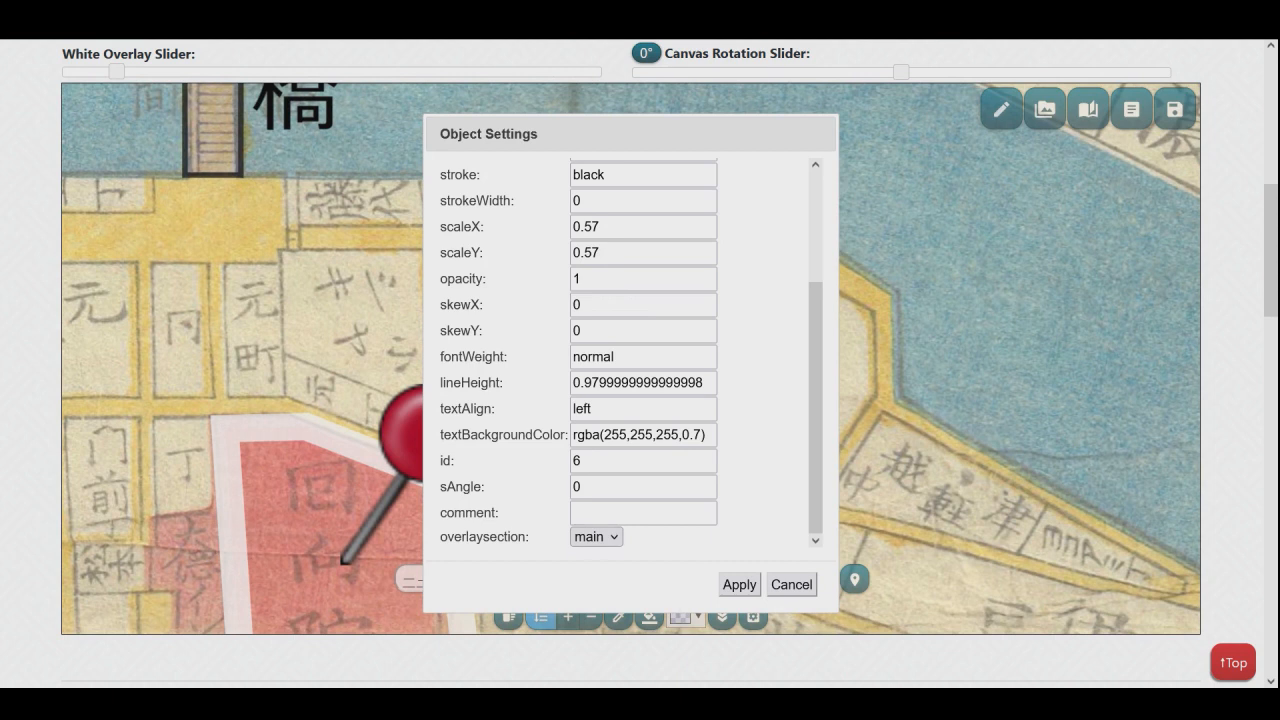
click(739, 584)
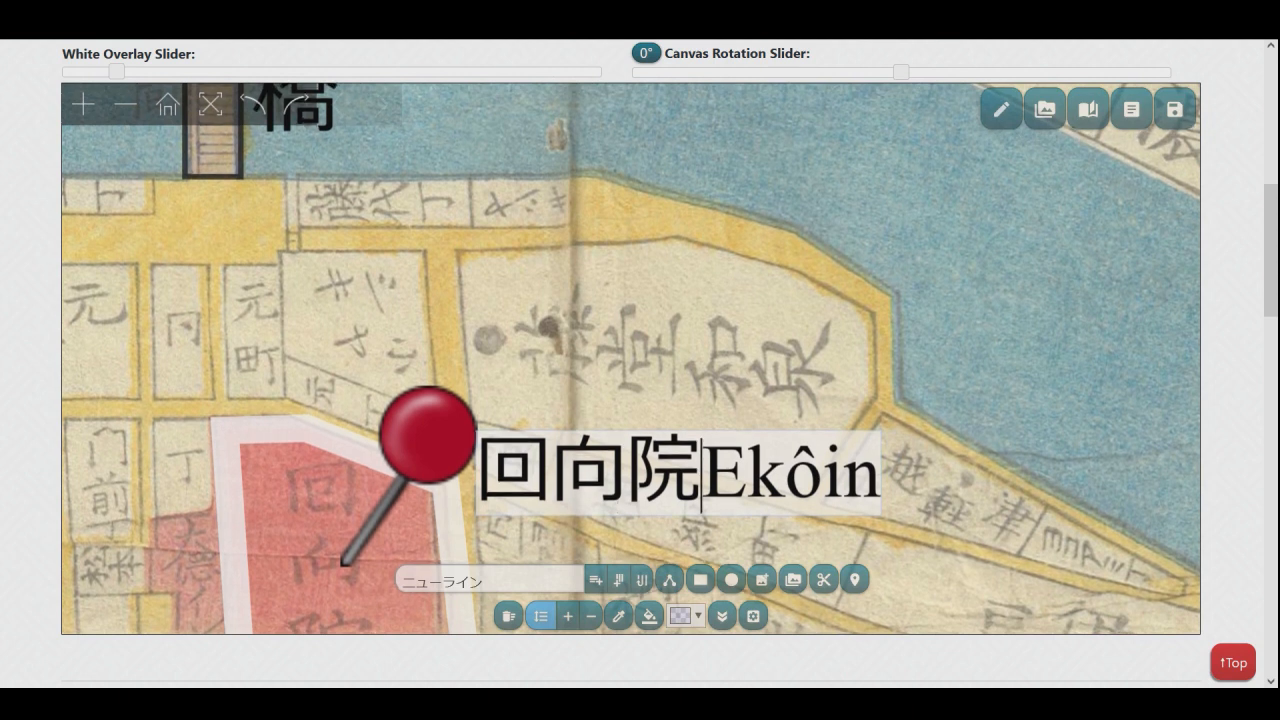
key(Return)
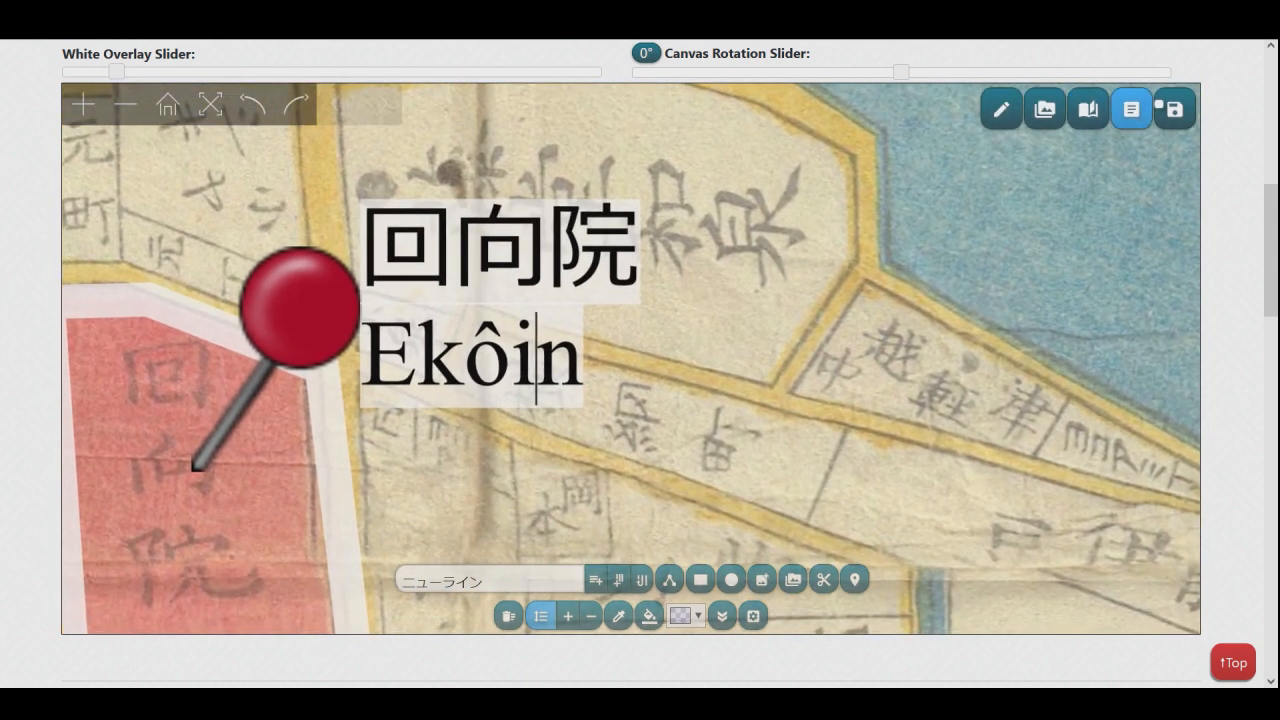
- Check the plain transcription again, switching its line breaks off and back on, and return to the map
click(1131, 109)
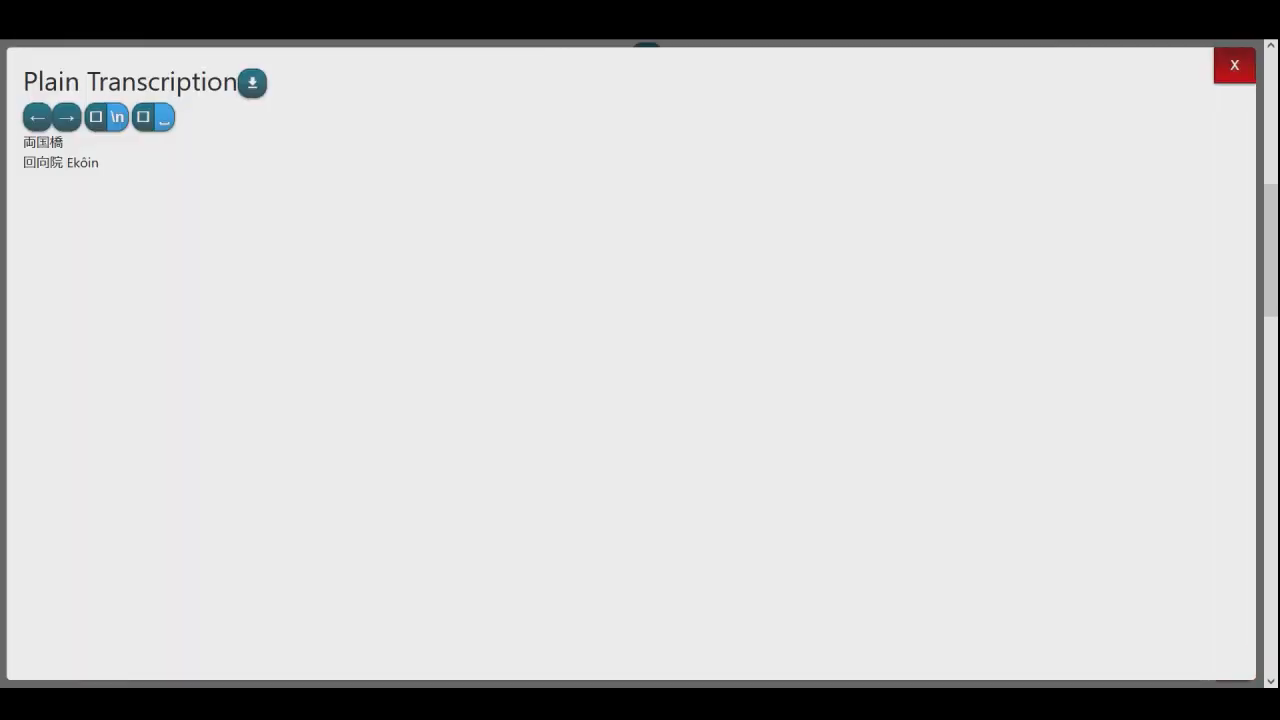
click(61, 163)
click(43, 143)
click(61, 163)
click(118, 110)
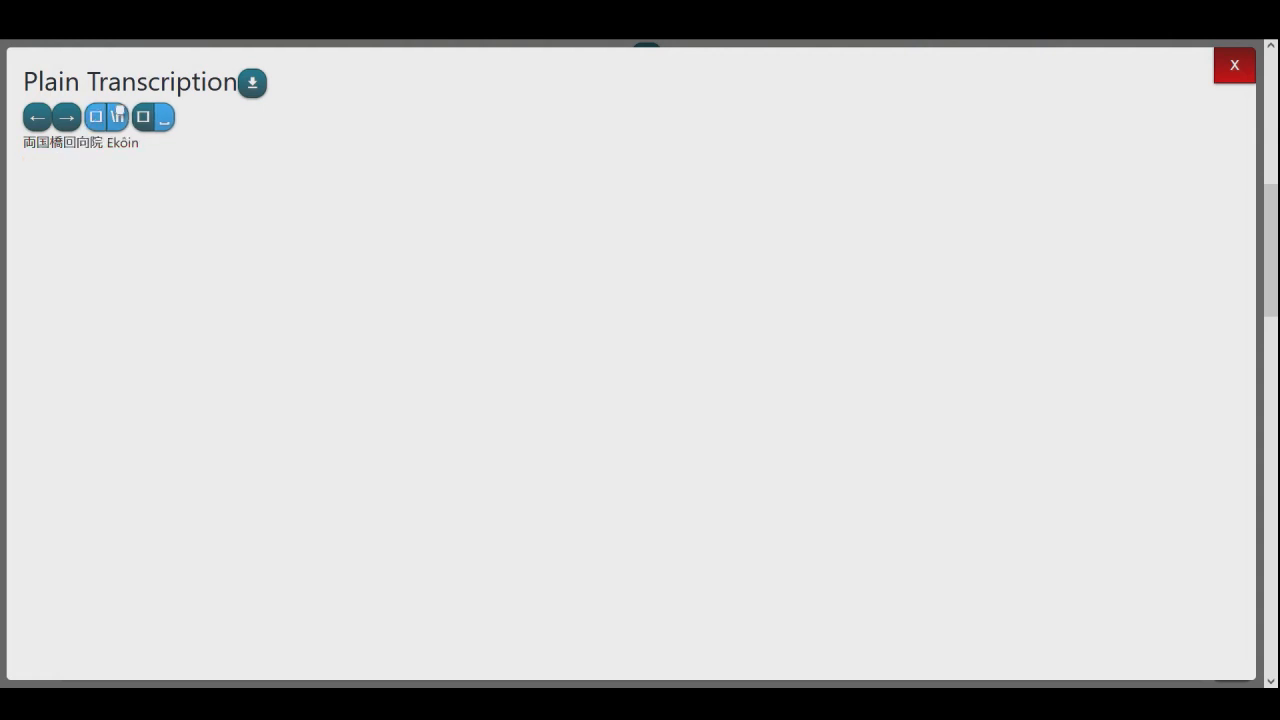
click(100, 143)
click(118, 110)
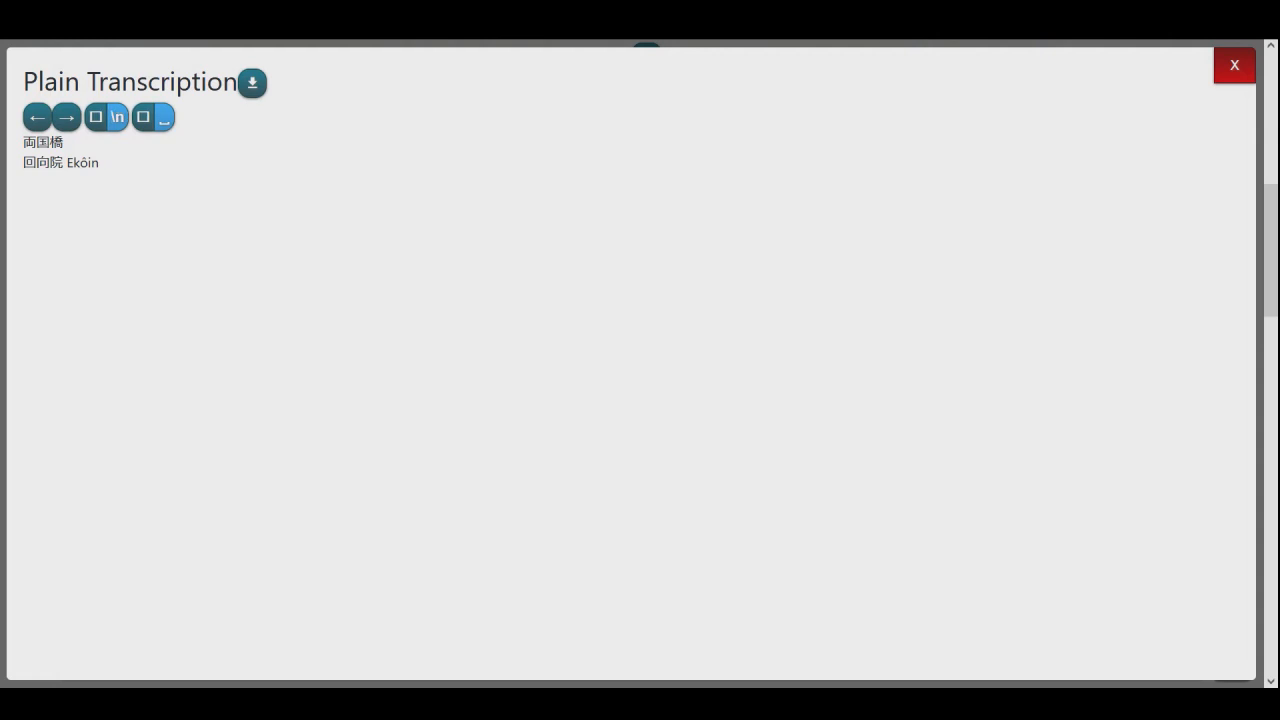
click(1234, 64)
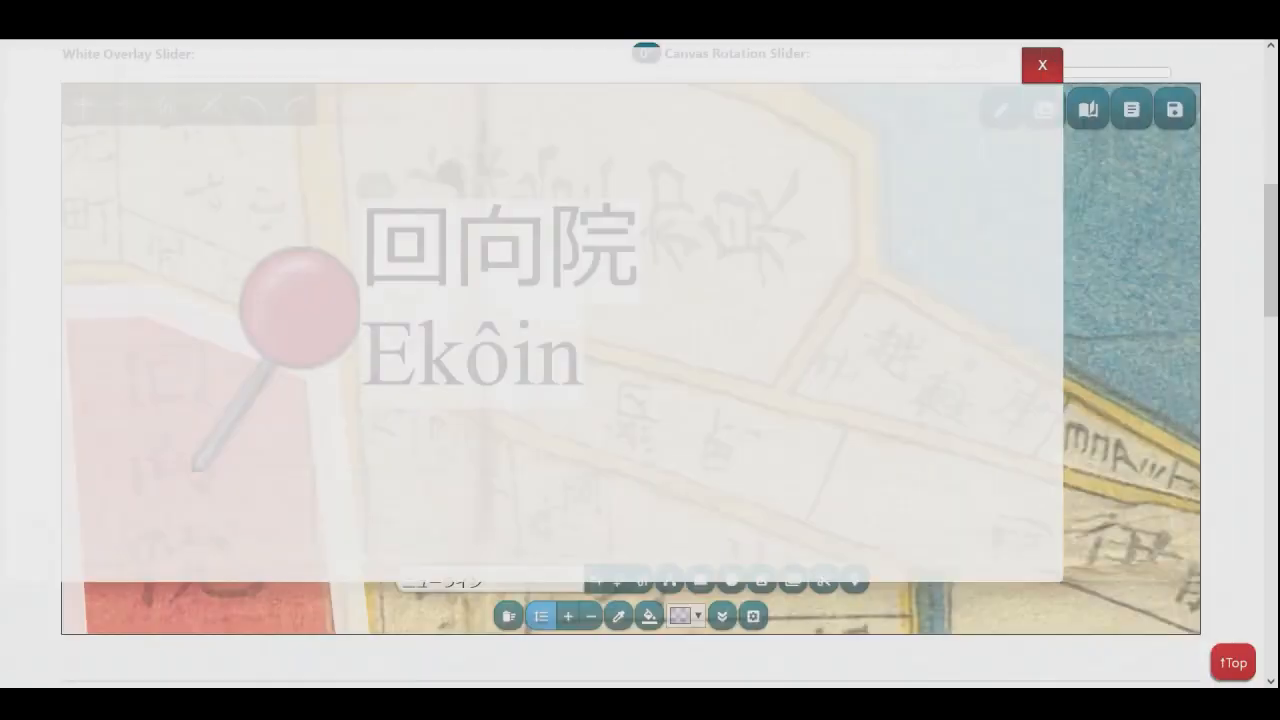